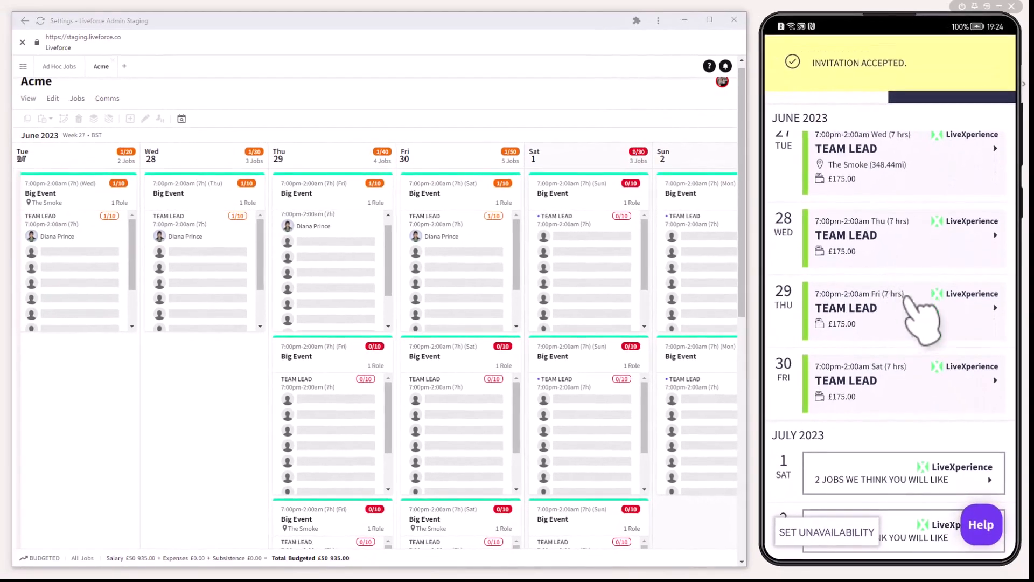
Accept the 29 Thu Team Lead job invitation and apply for that job
drag(900, 352, 914, 197)
click(924, 176)
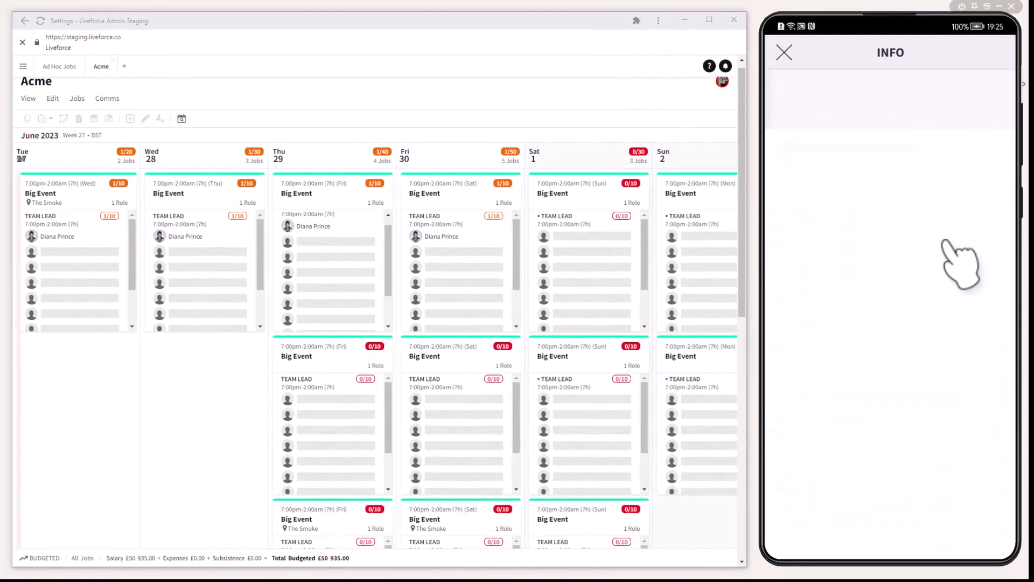
click(897, 439)
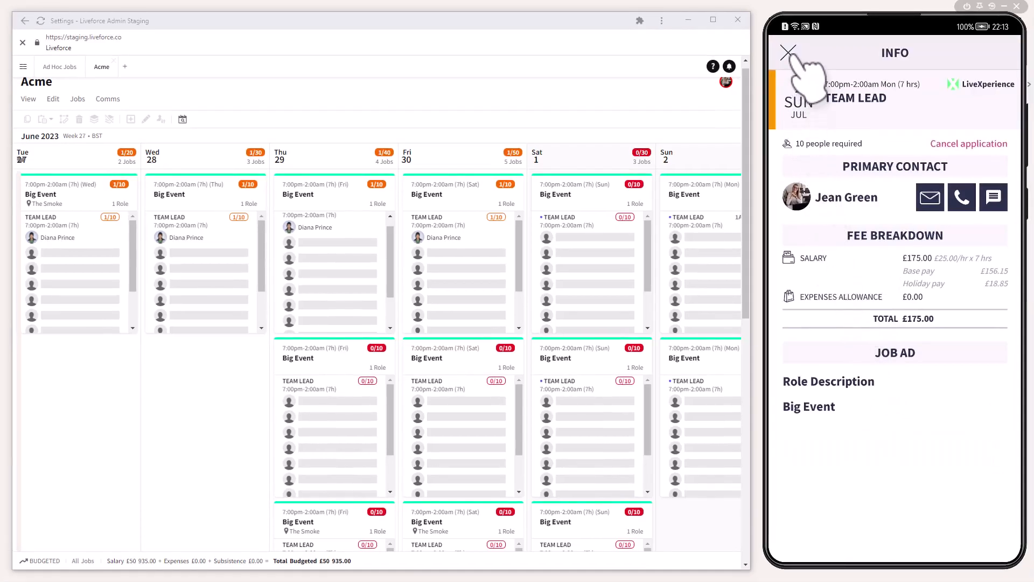
Go to My Calendar and show the completed jobs list
click(789, 53)
click(830, 132)
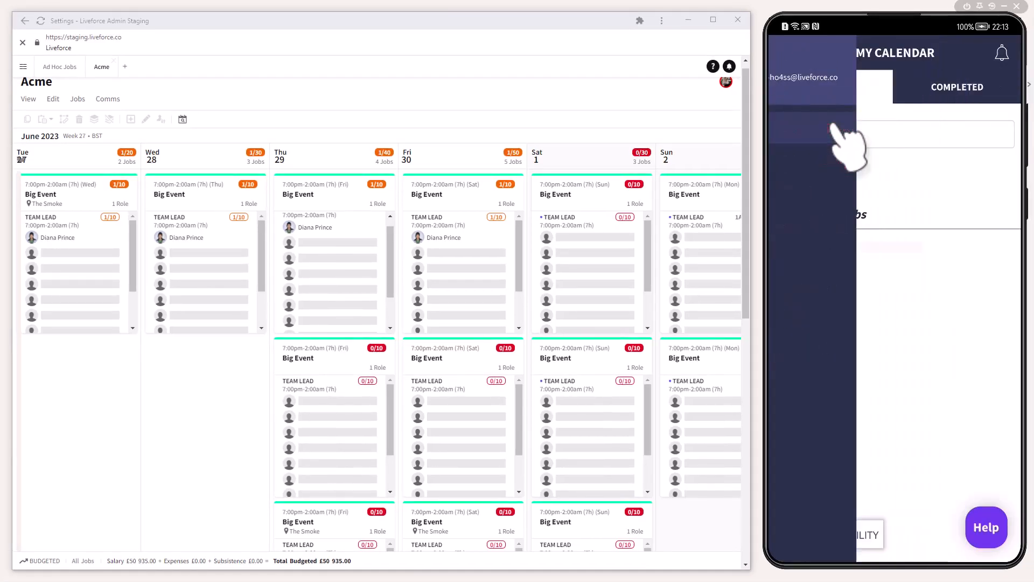
click(940, 81)
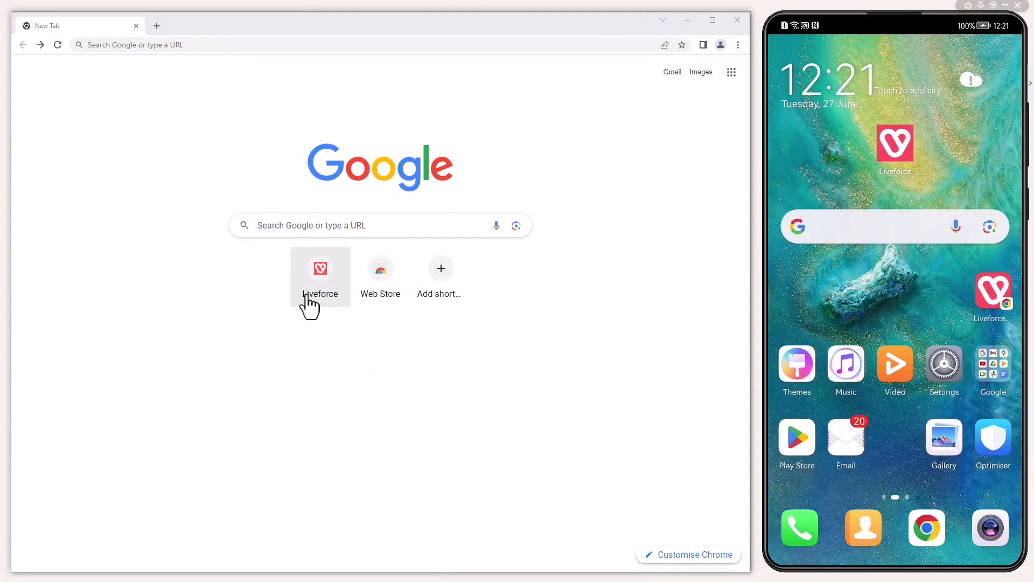
Log in to the Liveforce website with the saved credentials and expand the profile's Live Experience section
click(310, 303)
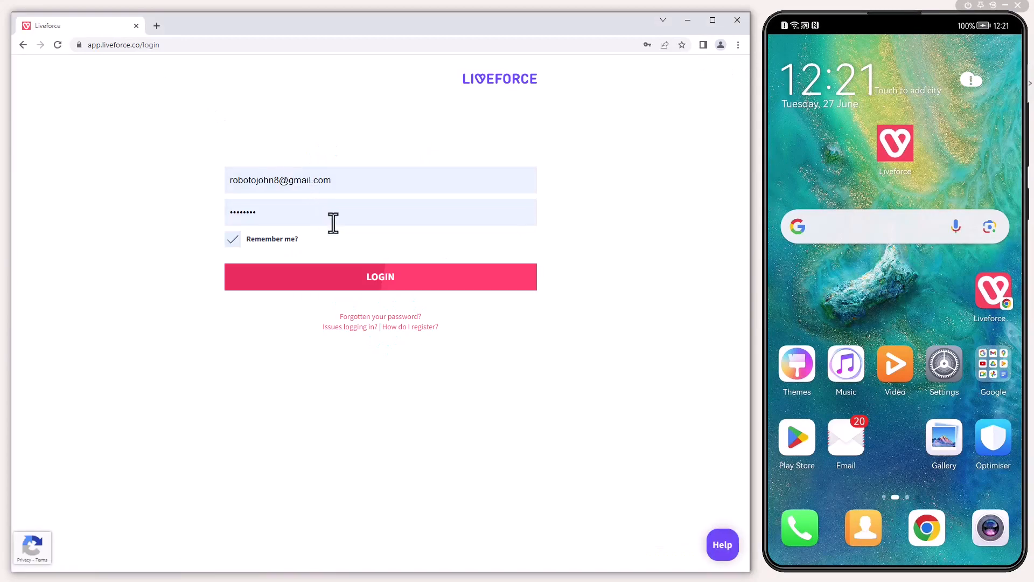
click(384, 283)
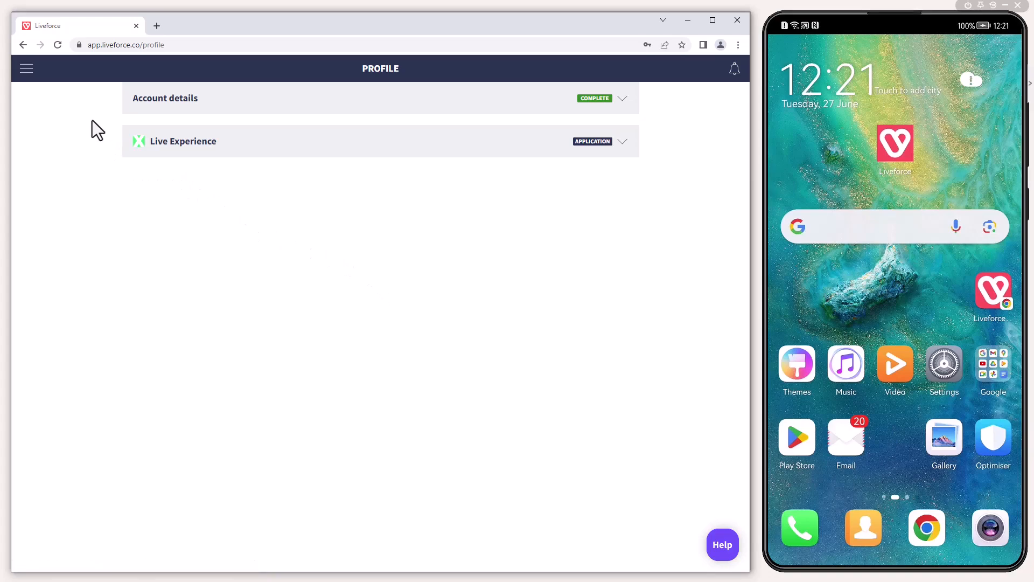
click(622, 143)
scroll(527, 350, down, 1)
scroll(527, 351, up, 1)
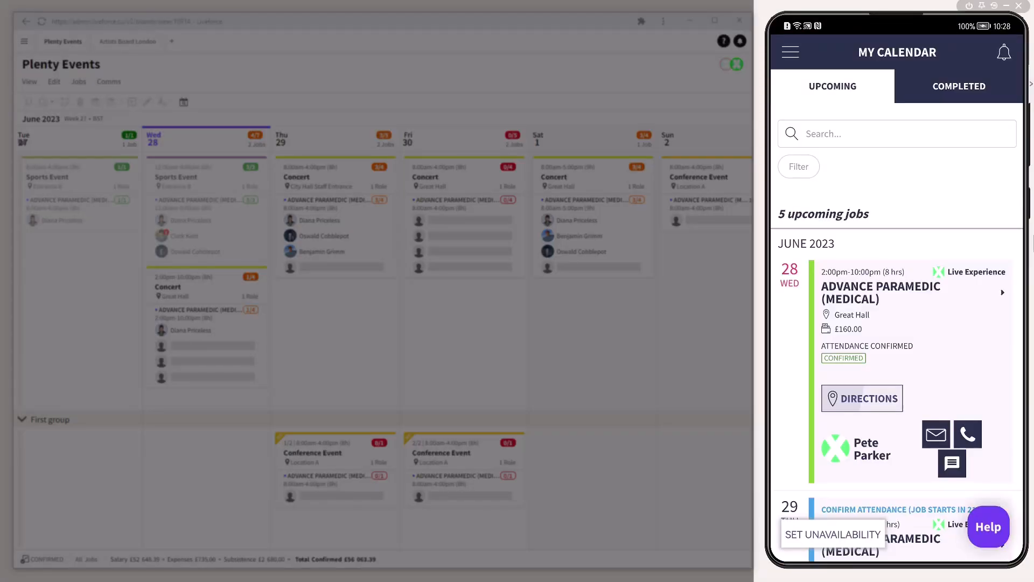
Scroll My Calendar to the 29 Thu Advance Paramedic card and confirm attendance
drag(950, 321, 970, 181)
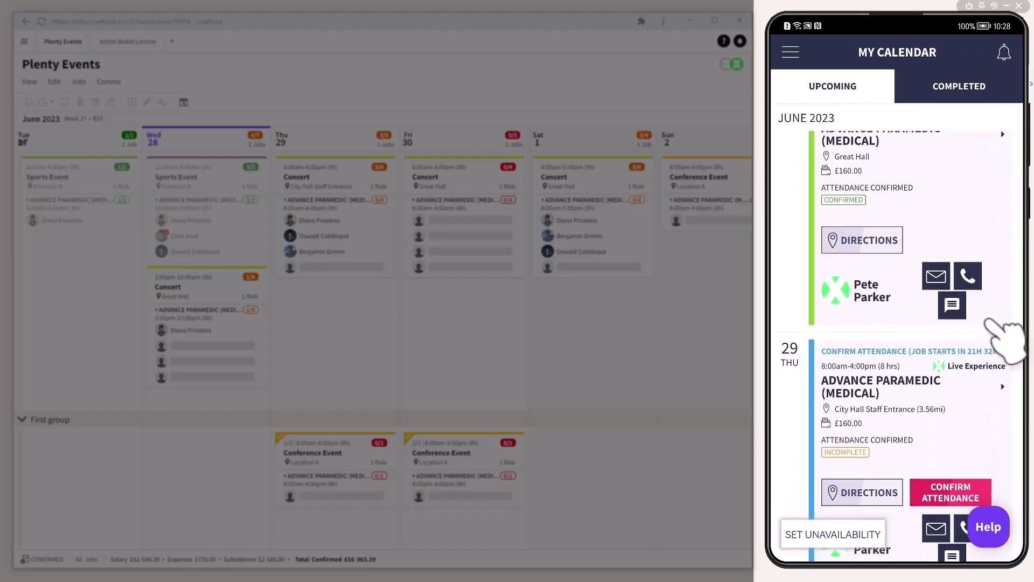
drag(982, 319, 994, 183)
drag(1007, 352, 1005, 165)
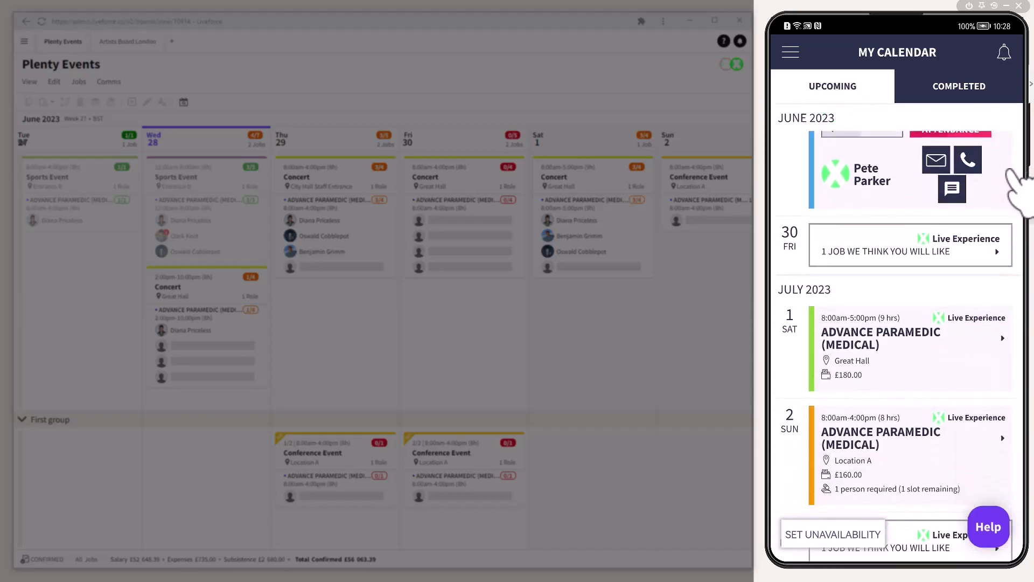
drag(983, 368, 968, 445)
drag(1003, 201, 984, 387)
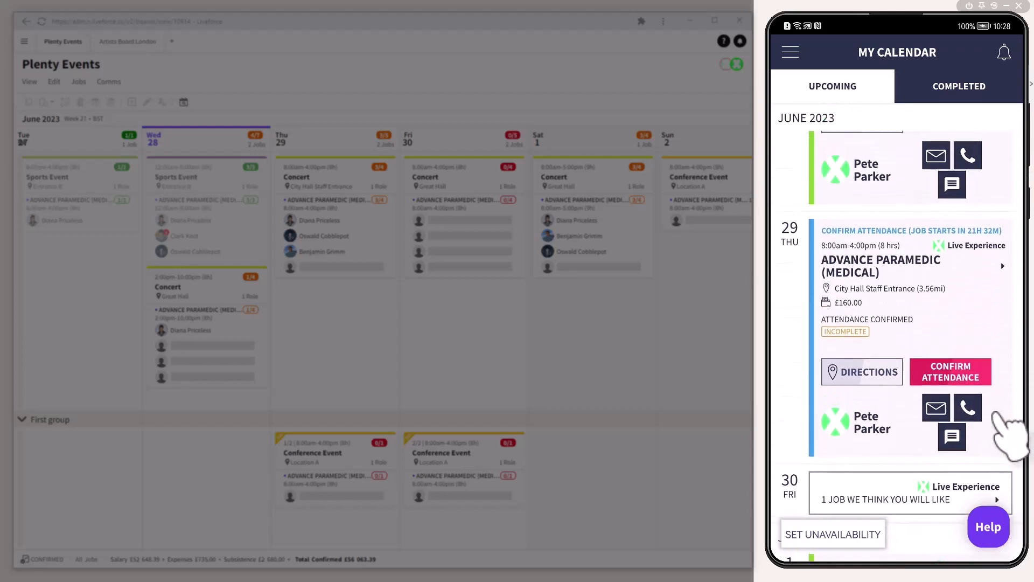
click(962, 372)
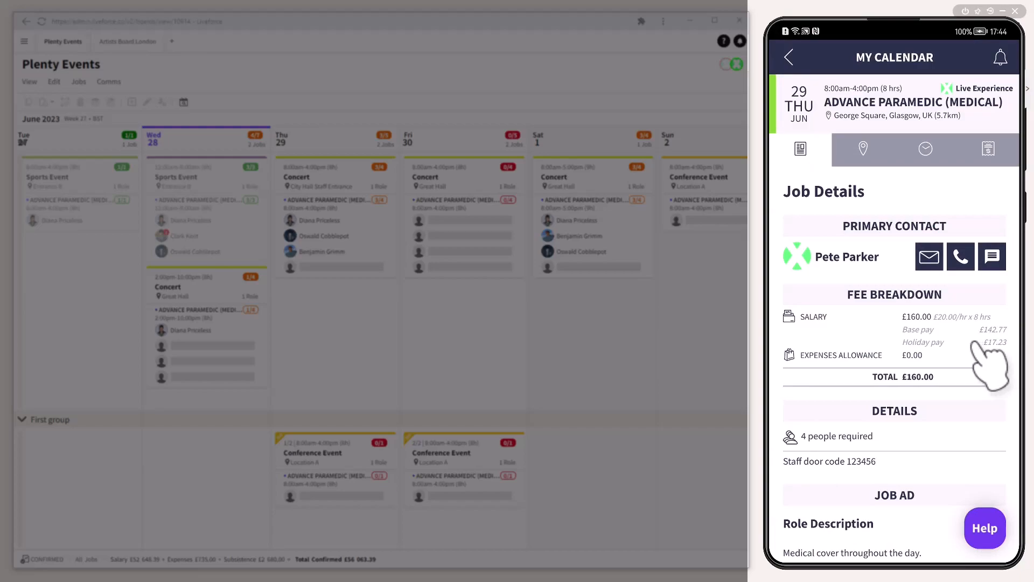
Check the 29 June job's location, directions to the venue, and timesheet
drag(970, 330, 970, 231)
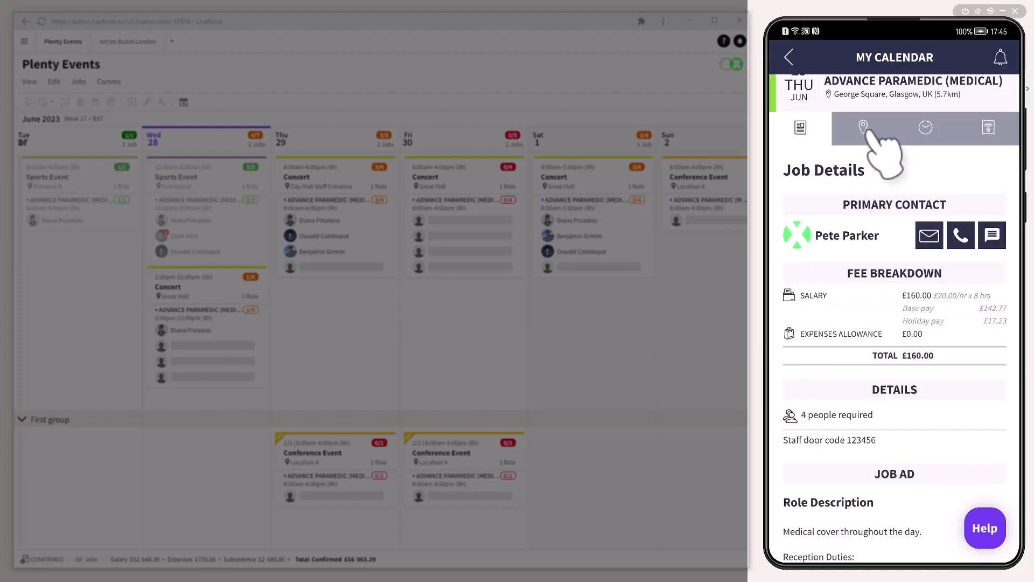
click(864, 135)
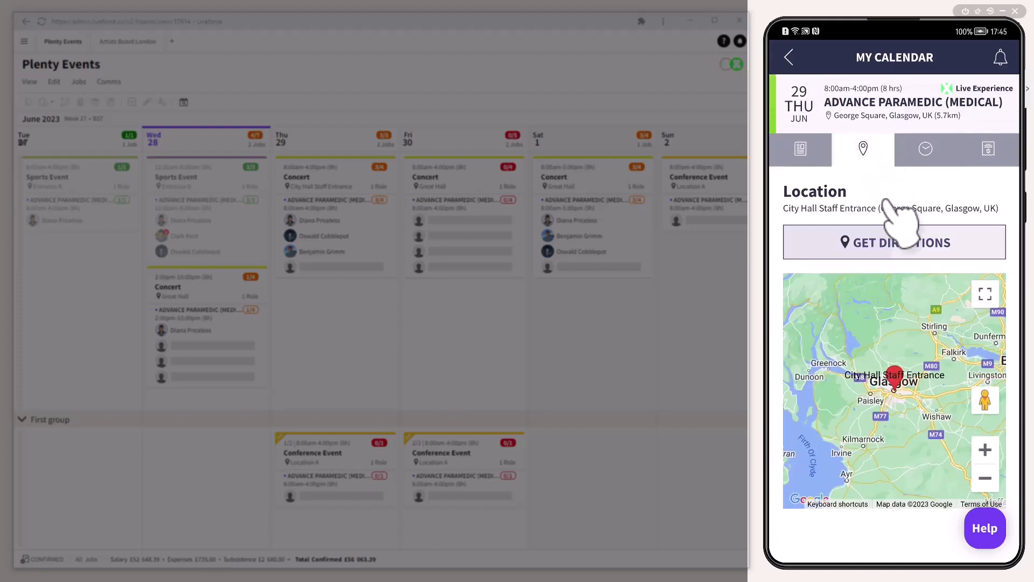
click(908, 244)
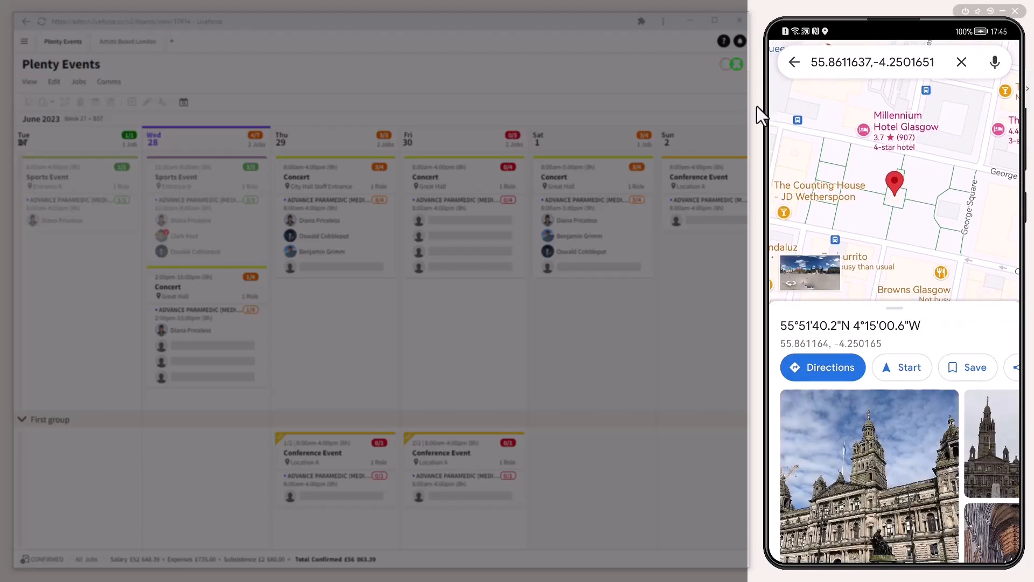
click(794, 61)
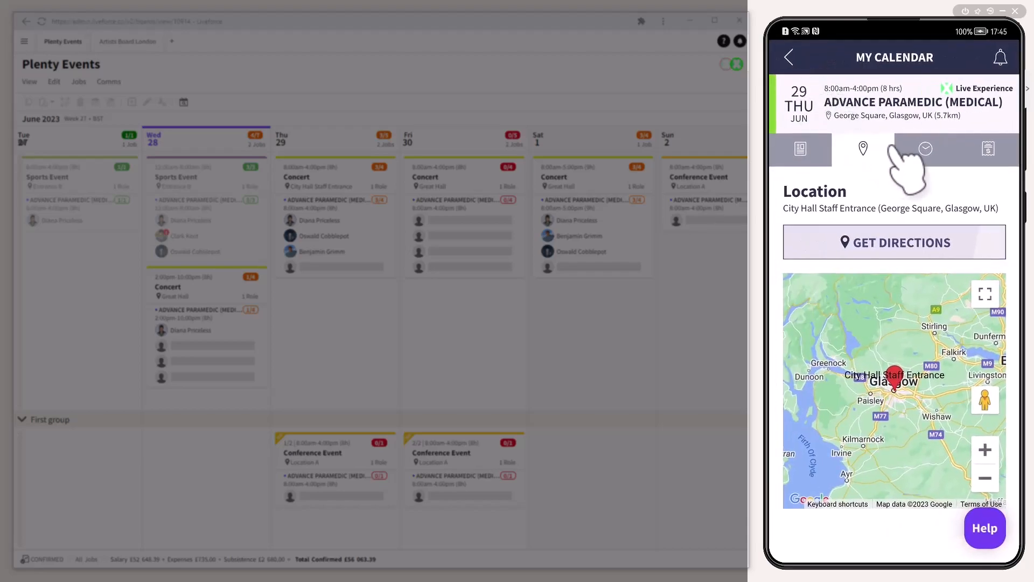
click(938, 146)
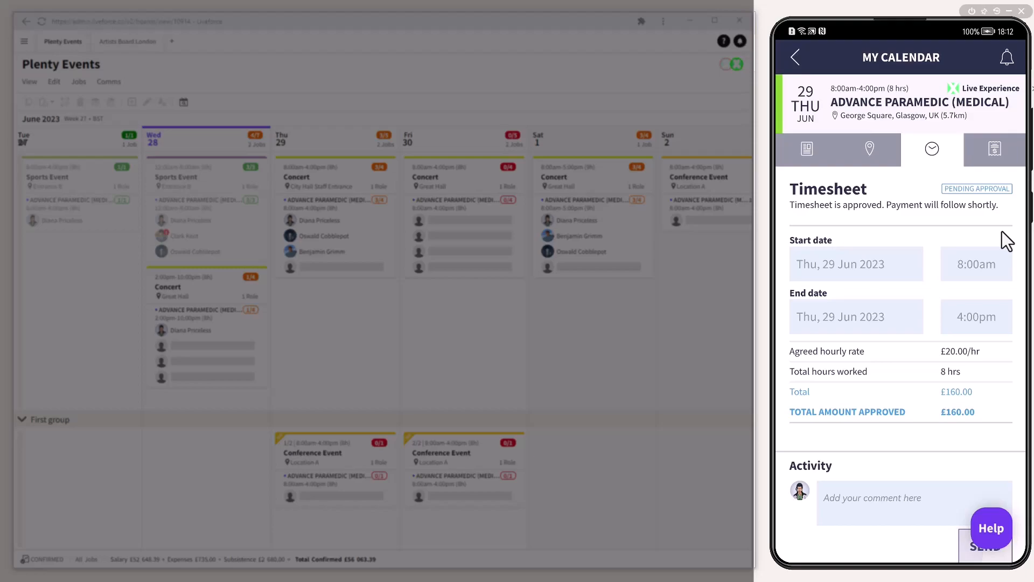
Add a £15.00 Food and drink Lunch expense from Burger King with receipt, then view completed jobs
click(995, 149)
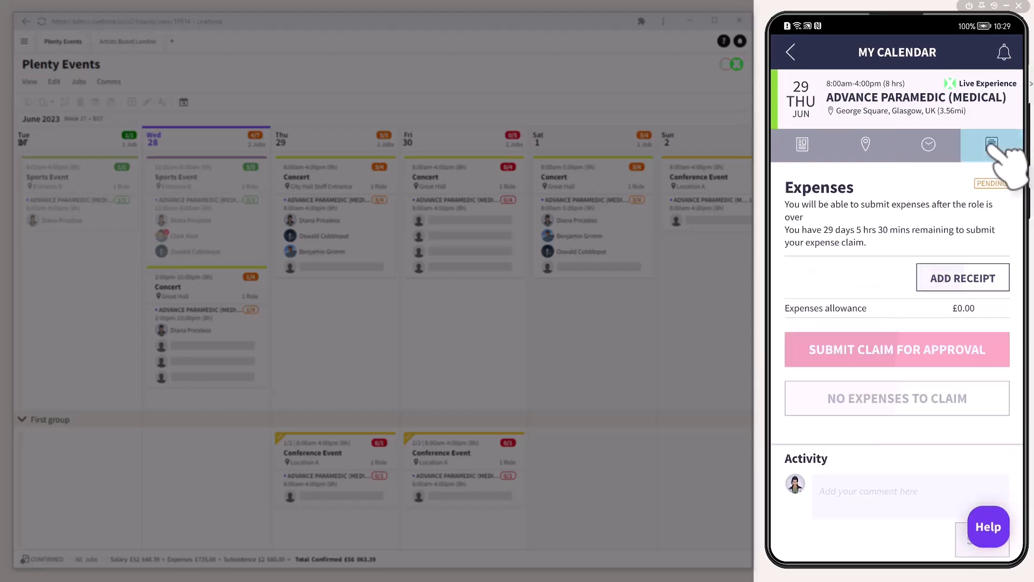
click(962, 278)
click(913, 113)
text(Lunch)
click(995, 168)
click(840, 331)
click(889, 232)
text(Burger King)
click(840, 291)
text(15.)
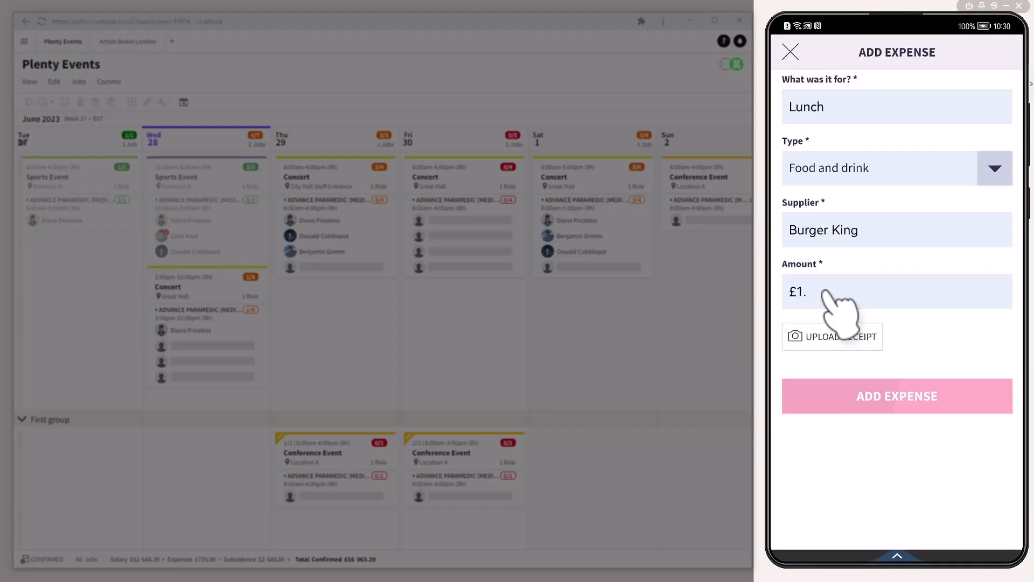
click(832, 336)
click(900, 409)
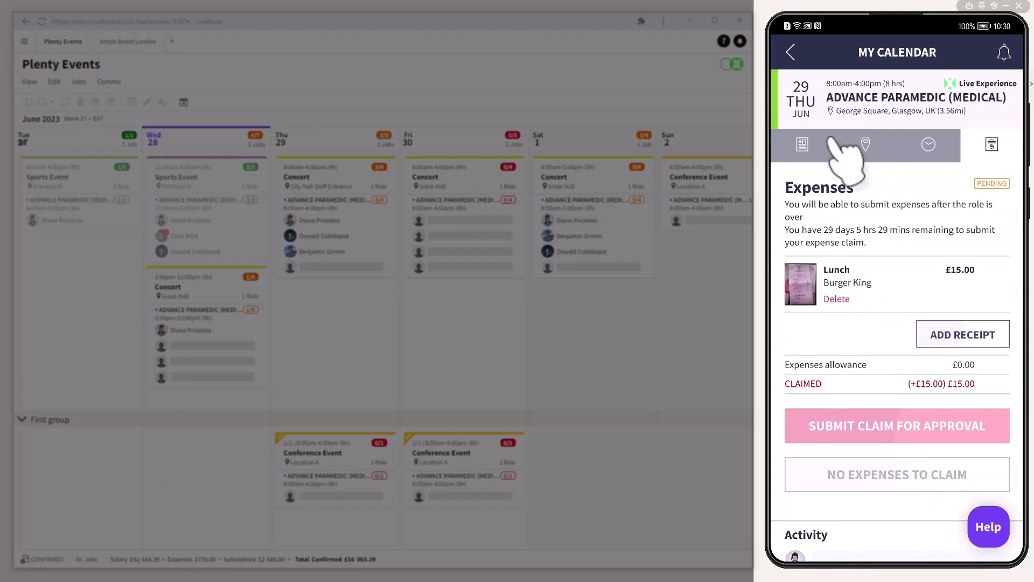
click(790, 52)
click(956, 89)
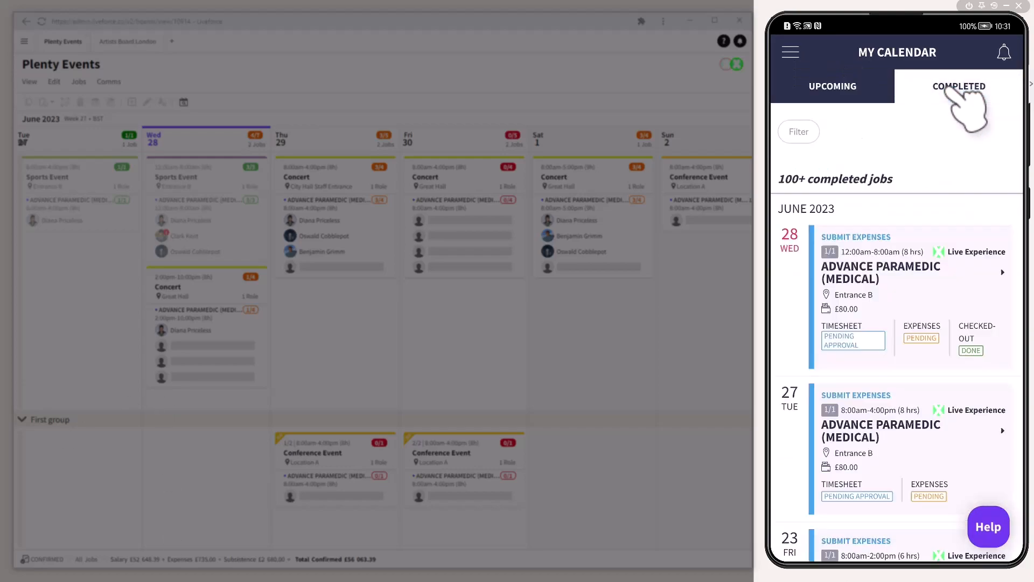
drag(969, 259, 968, 207)
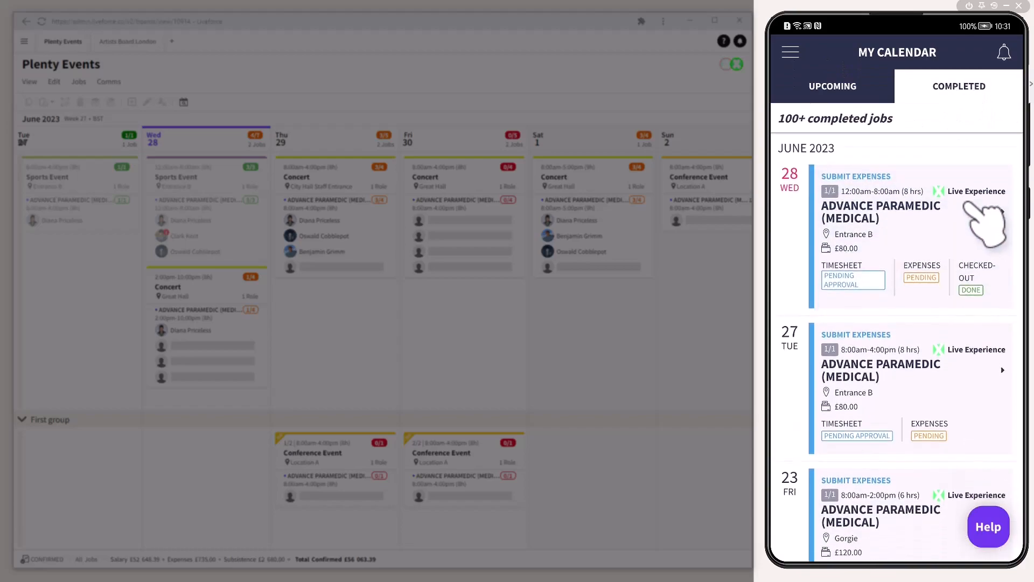
drag(876, 258, 878, 161)
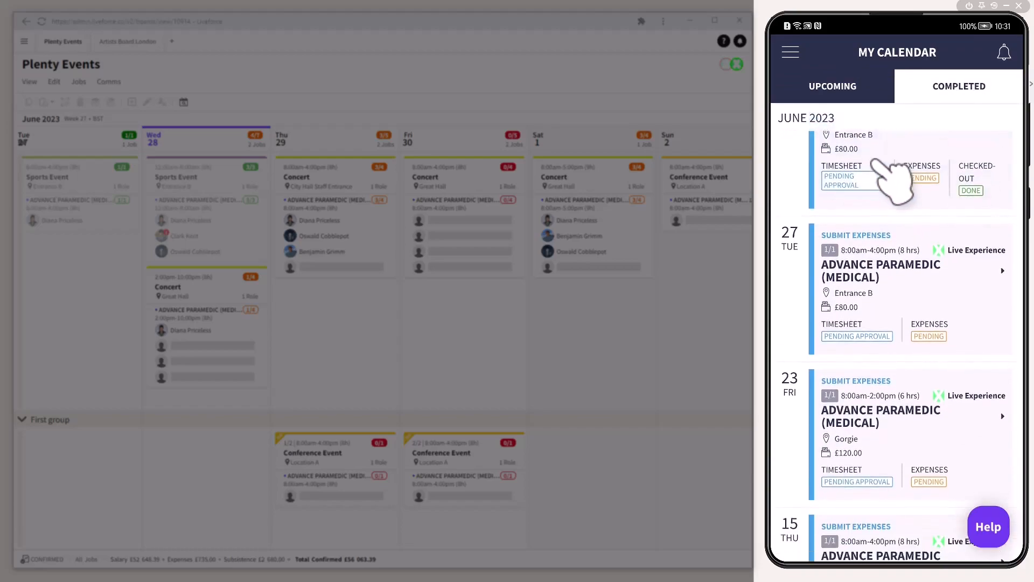
drag(897, 410, 883, 232)
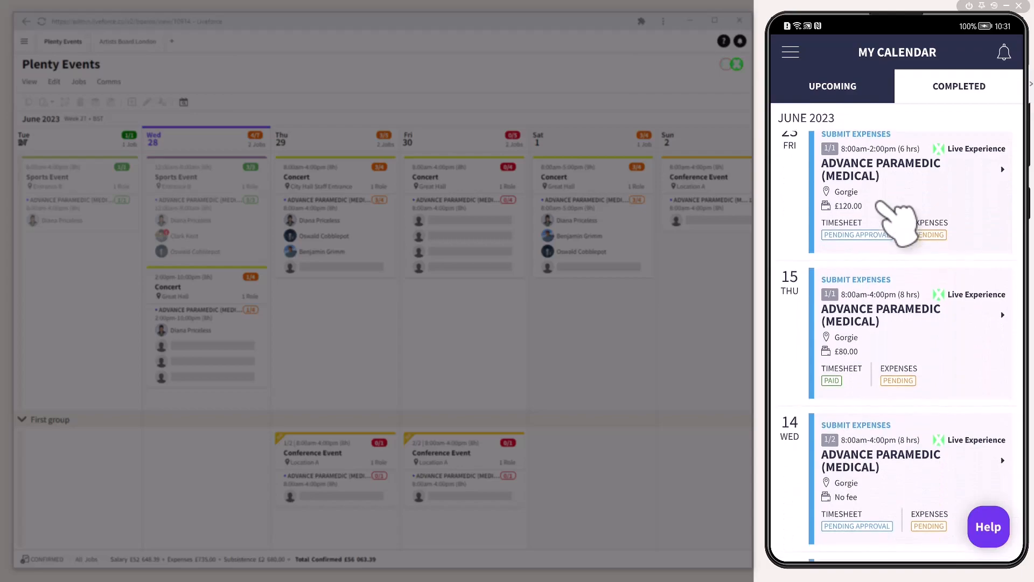
drag(923, 420, 942, 249)
drag(973, 462, 971, 277)
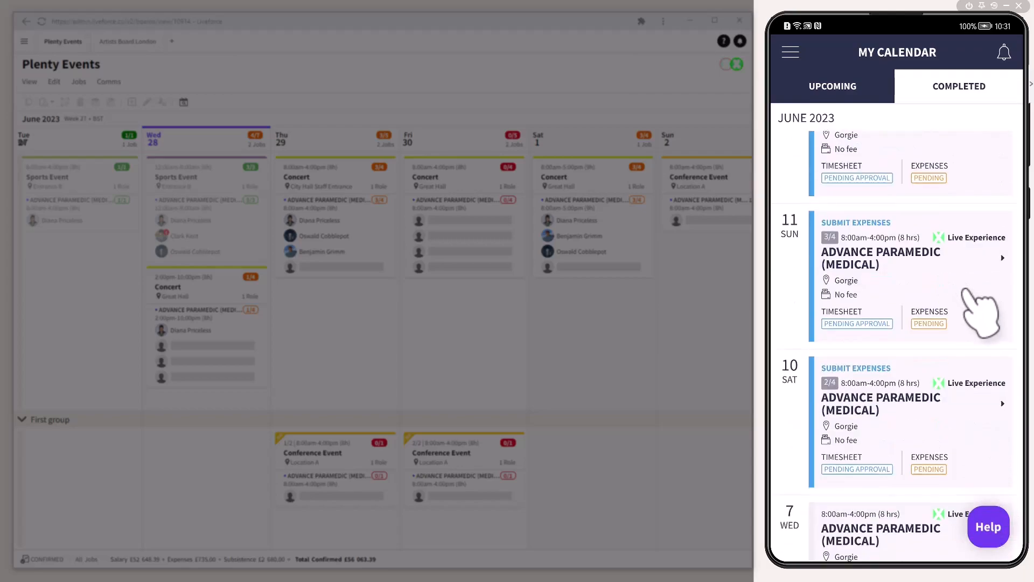
drag(979, 446, 960, 345)
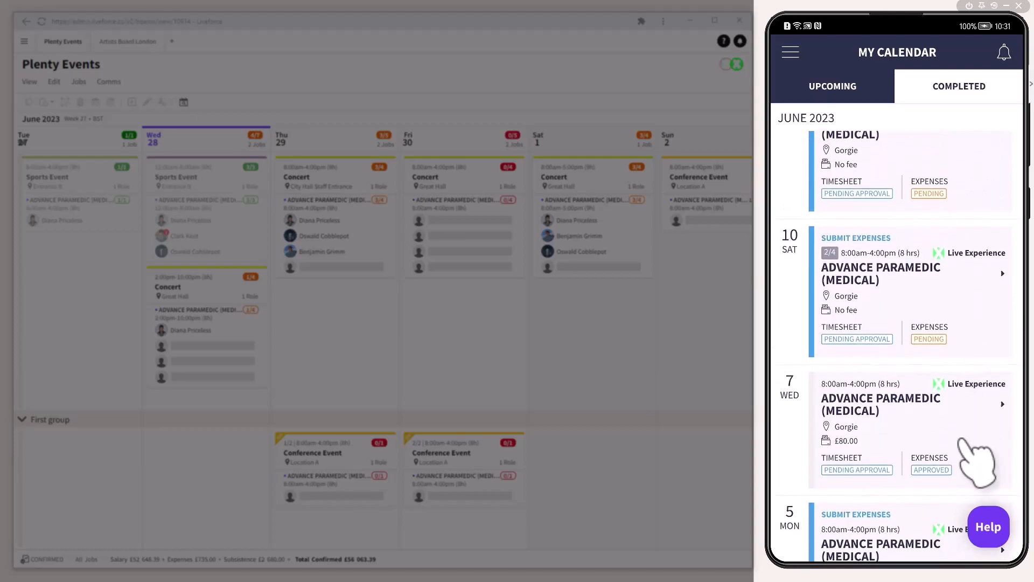
drag(985, 468, 951, 512)
drag(978, 420, 969, 489)
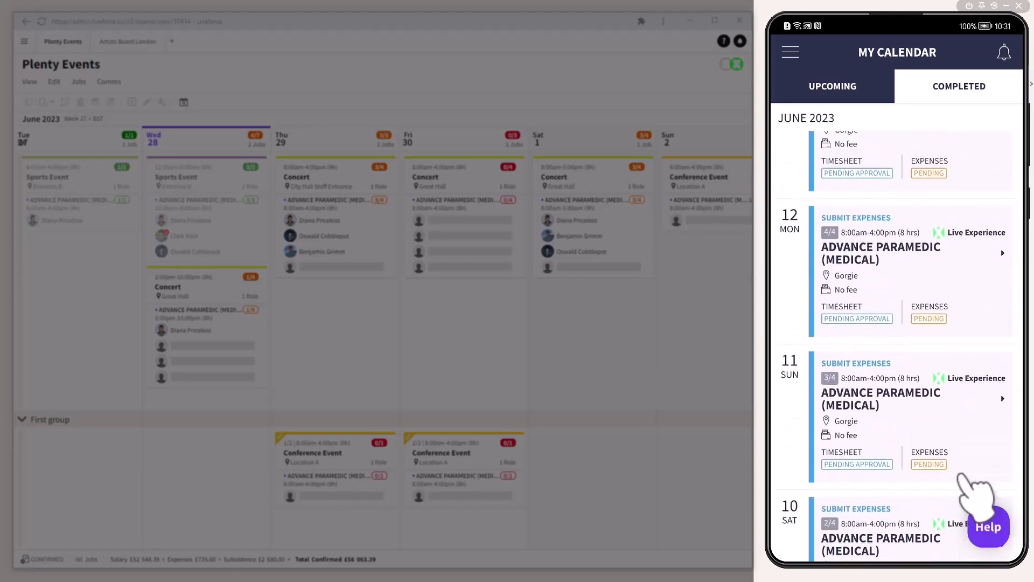
drag(979, 286, 963, 512)
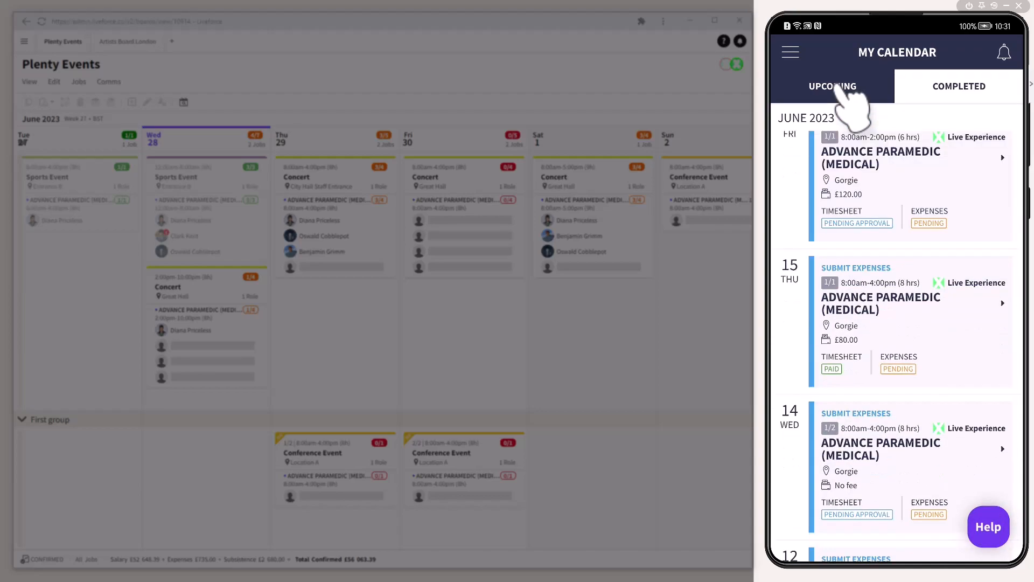
Set an all-day unavailability for Fri 14 July 2023
click(838, 88)
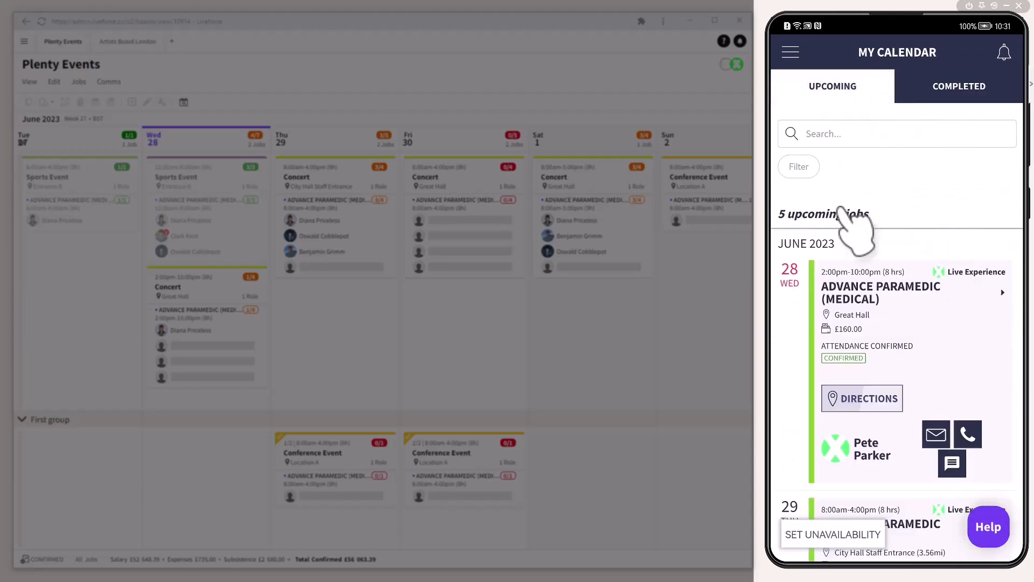
click(842, 535)
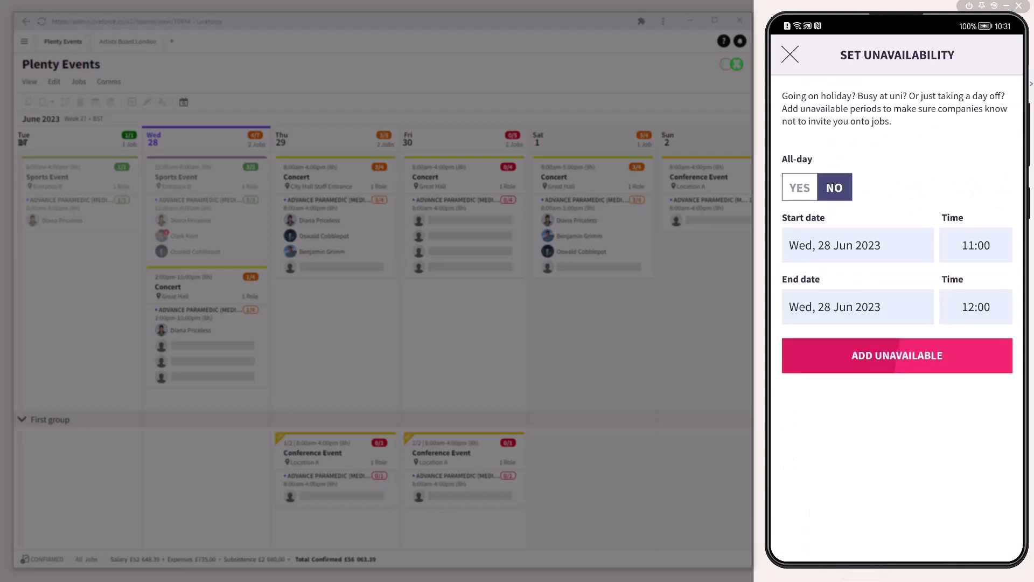
click(889, 315)
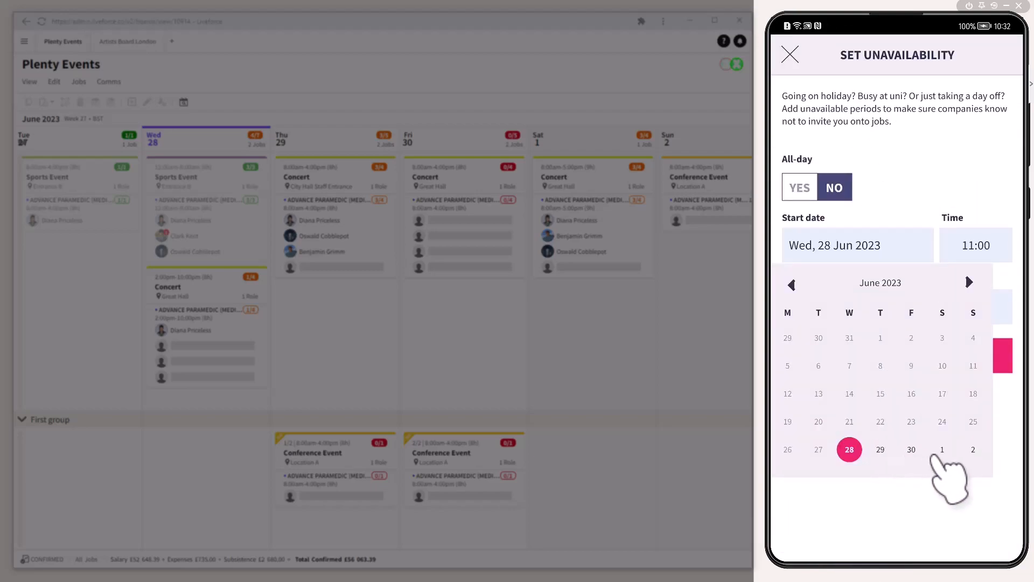
click(968, 281)
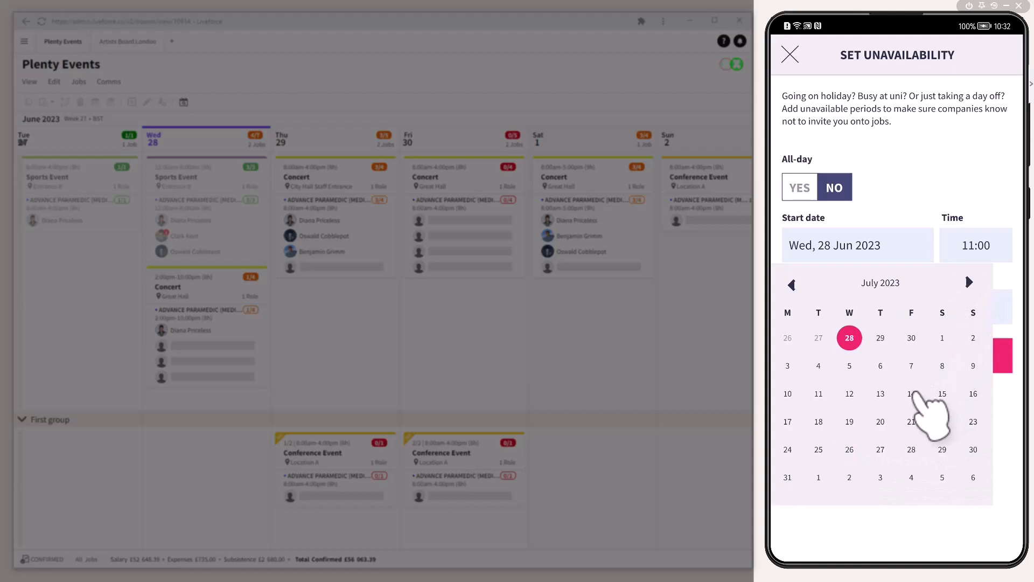
click(919, 390)
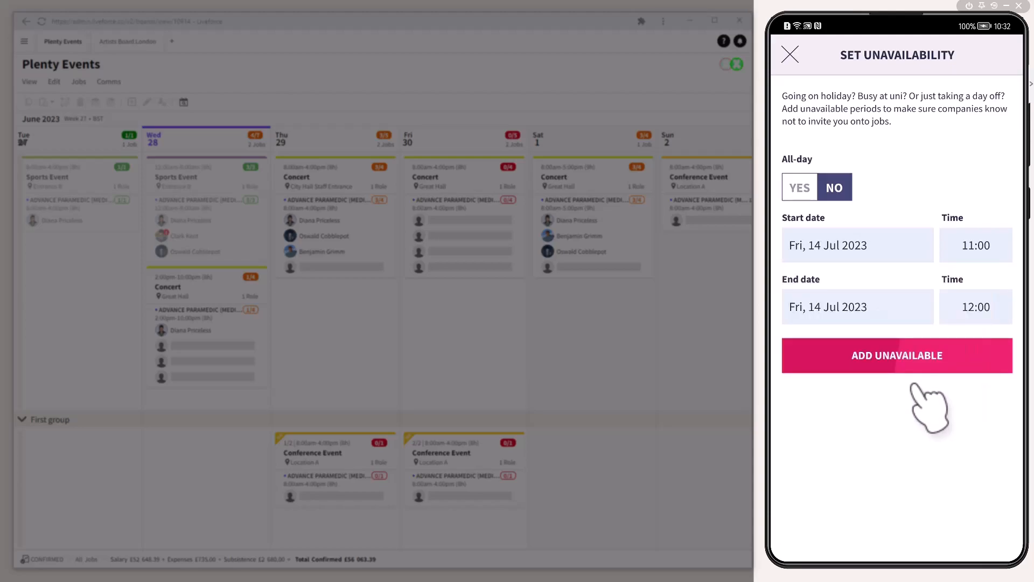
click(808, 187)
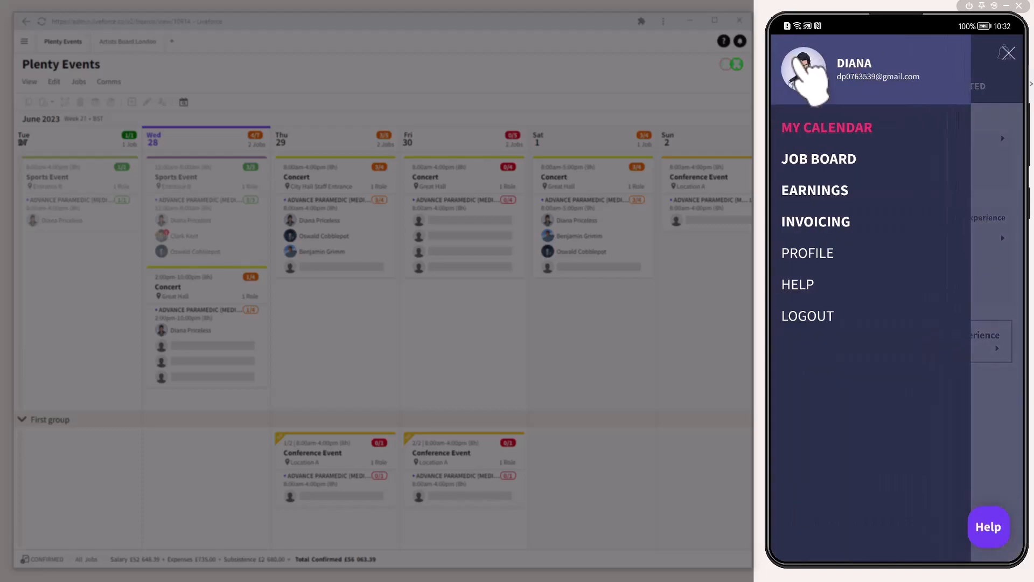
Find the Mon 3 July Conference Event on the Job Board and apply as Advance Paramedic
click(824, 158)
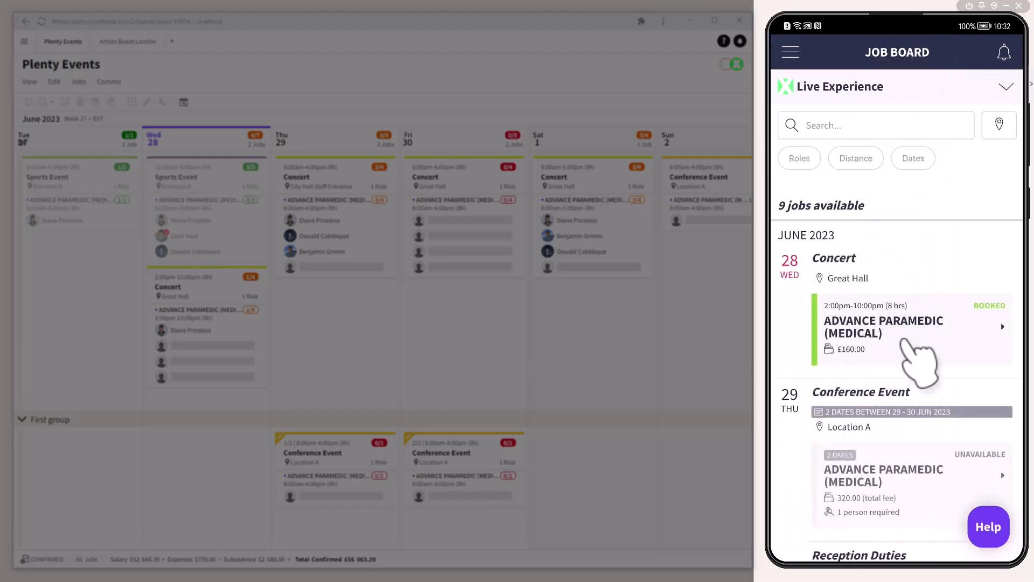
drag(933, 312, 928, 212)
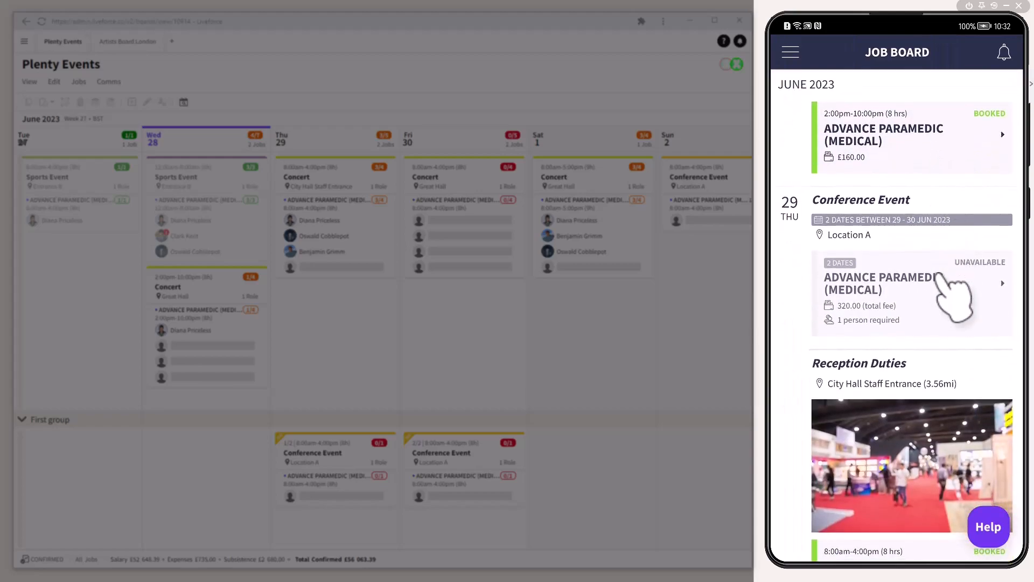
drag(946, 312, 942, 220)
drag(942, 312, 929, 196)
drag(935, 346, 935, 230)
drag(964, 474, 948, 226)
click(956, 358)
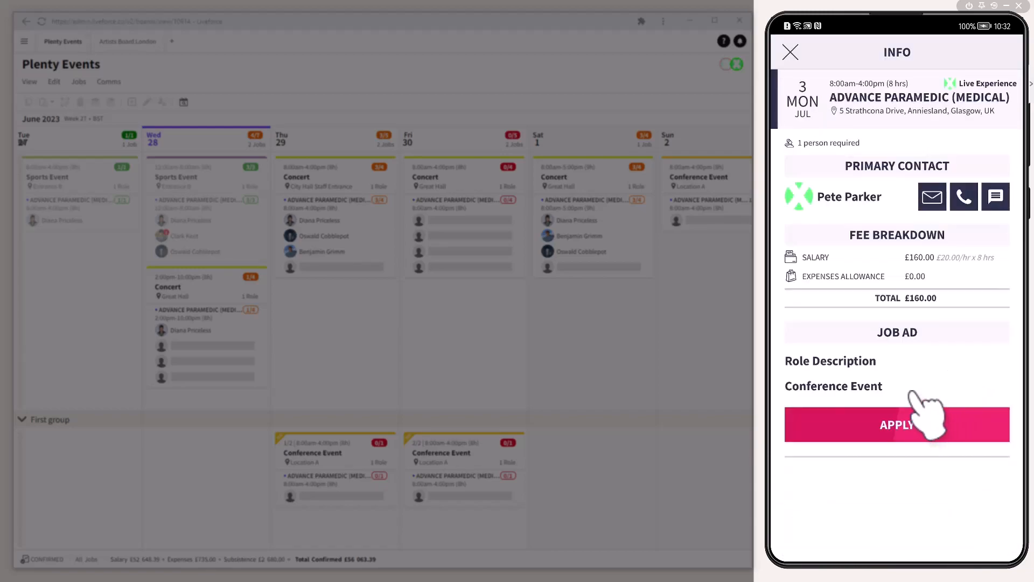
click(899, 426)
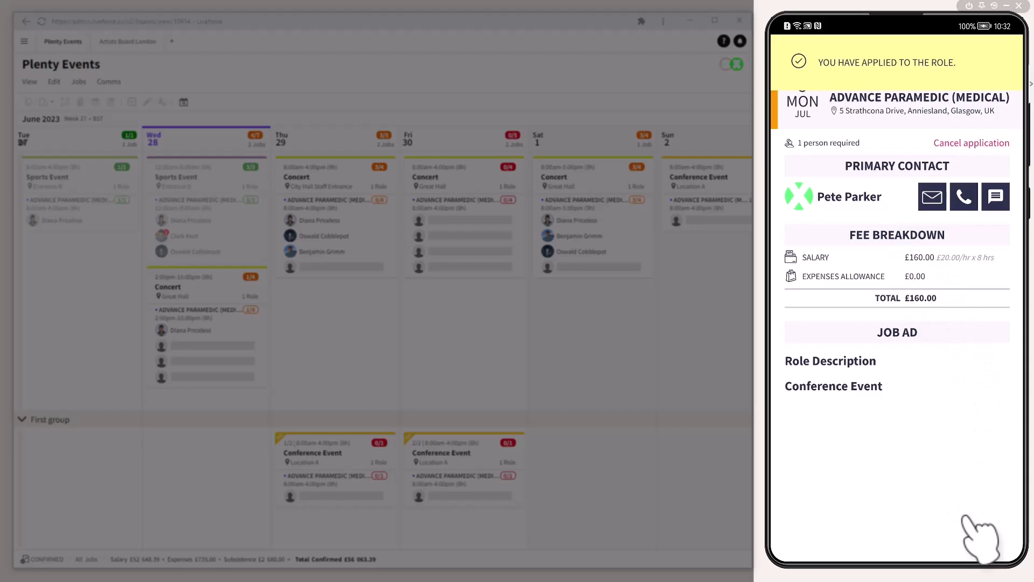
click(797, 47)
click(797, 47)
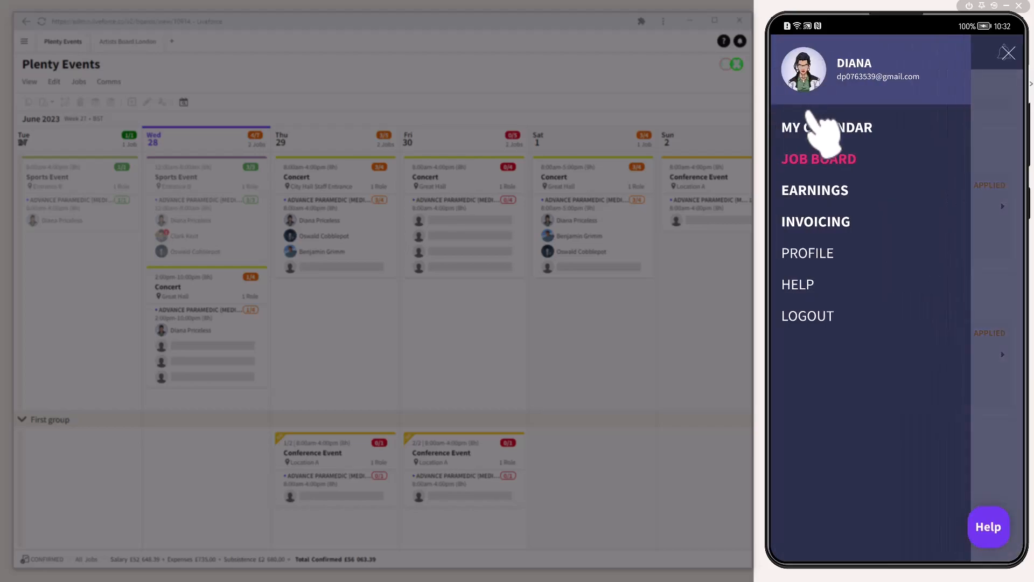
On the crew profile, check the mobile number, expand Live Experience, then open the Compliance form
click(816, 252)
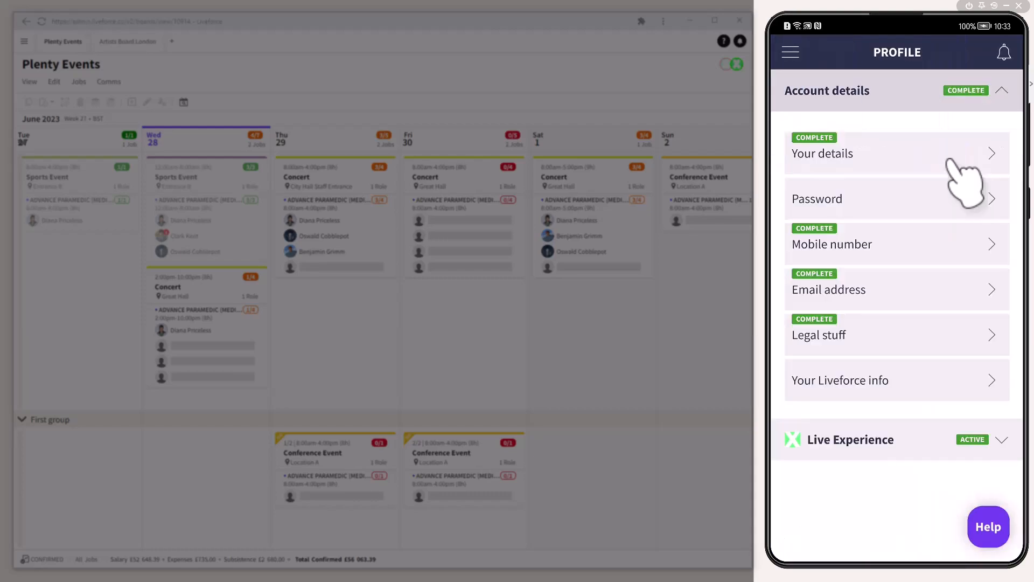
click(977, 244)
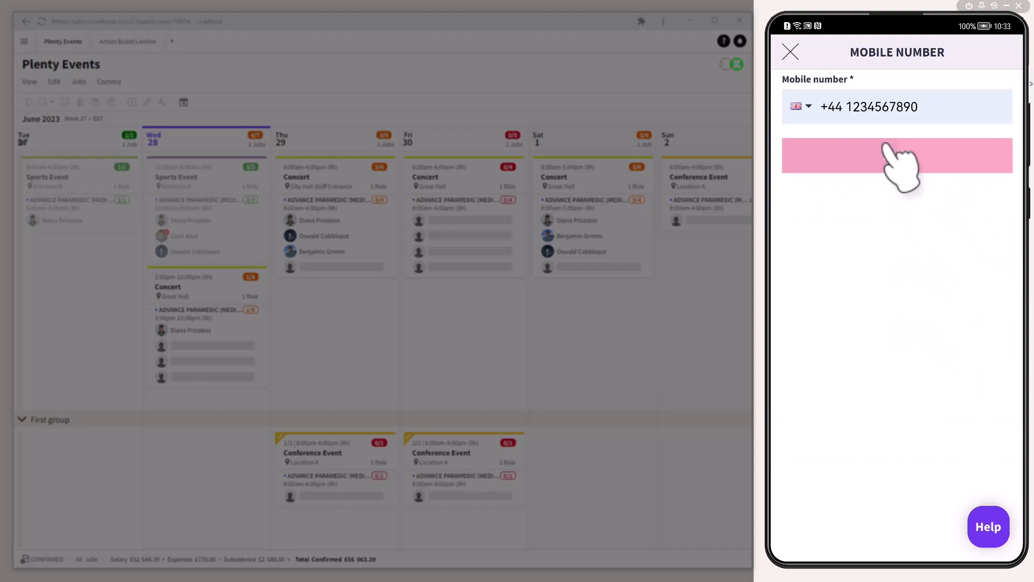
click(792, 52)
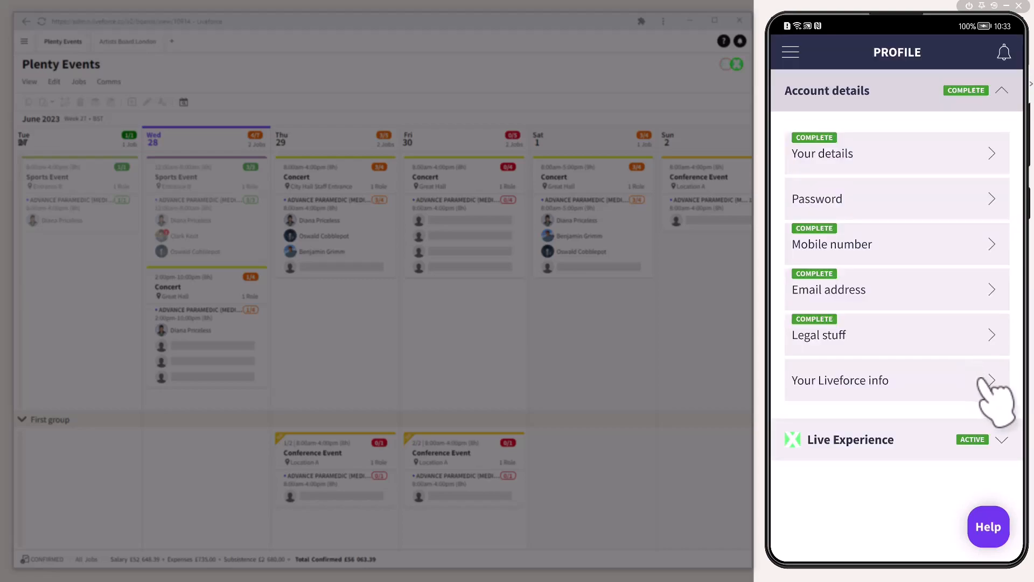
click(1002, 439)
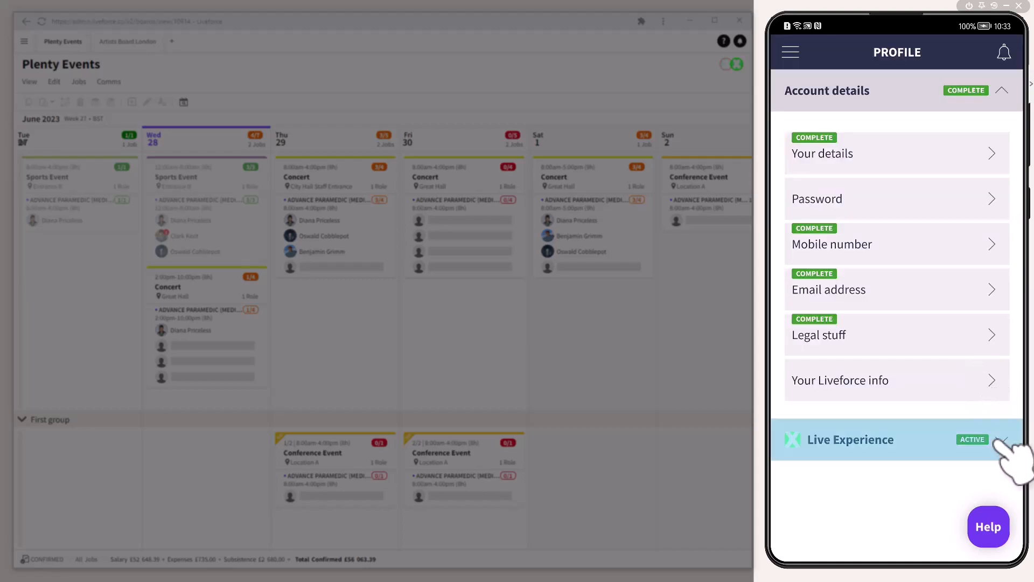
click(996, 97)
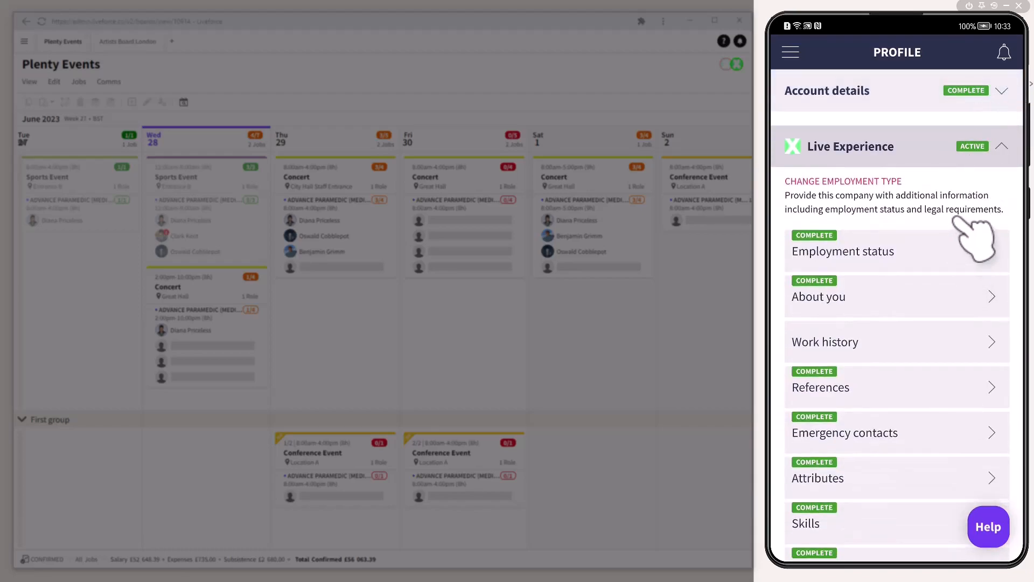
scroll(956, 220, down, 3)
click(967, 379)
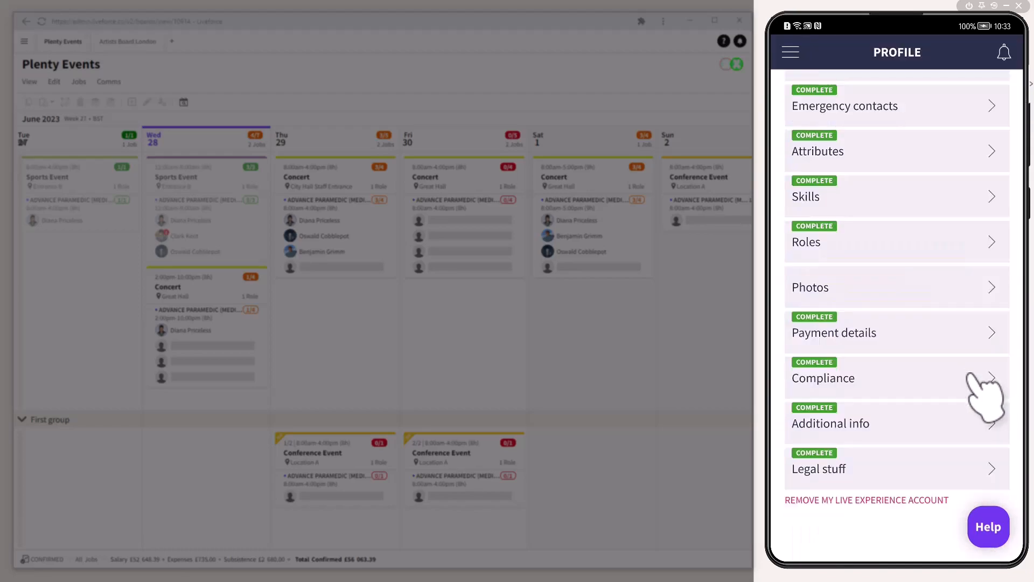
click(980, 380)
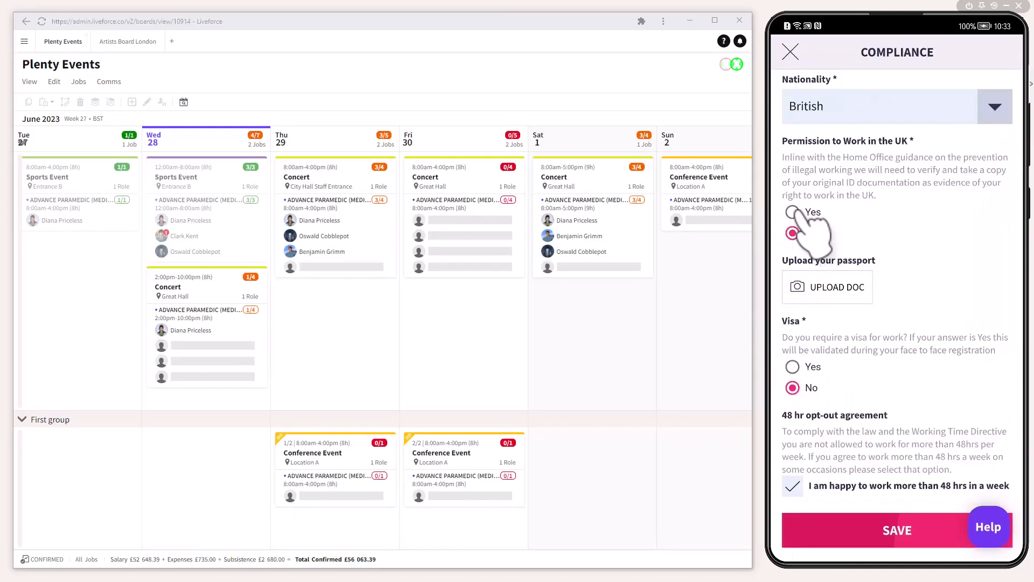
Answer Yes to UK work permission, check the admin Self-Employed Crew profile fields, and save compliance
click(792, 212)
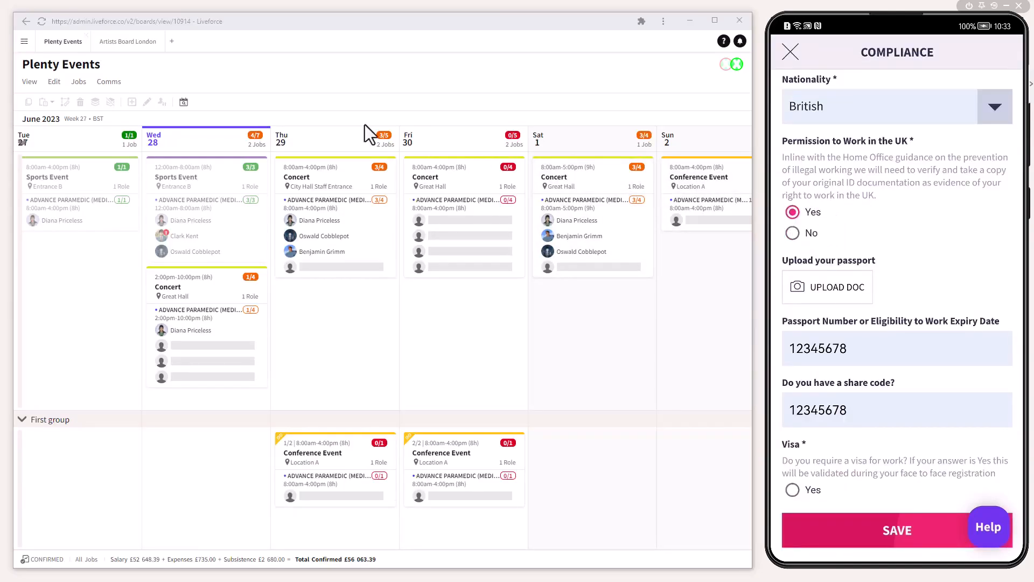
click(24, 41)
mouse_move(103, 193)
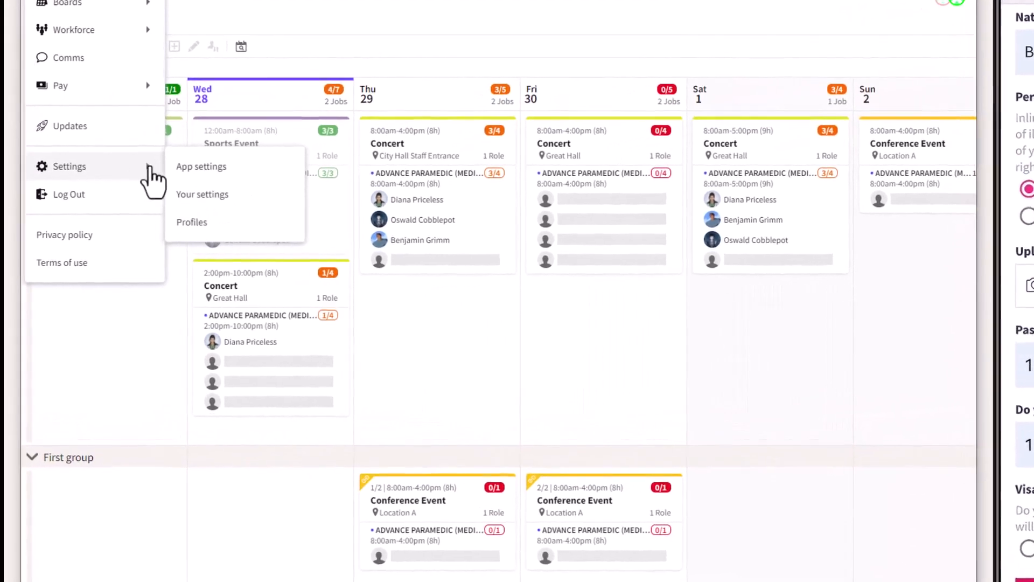
click(195, 221)
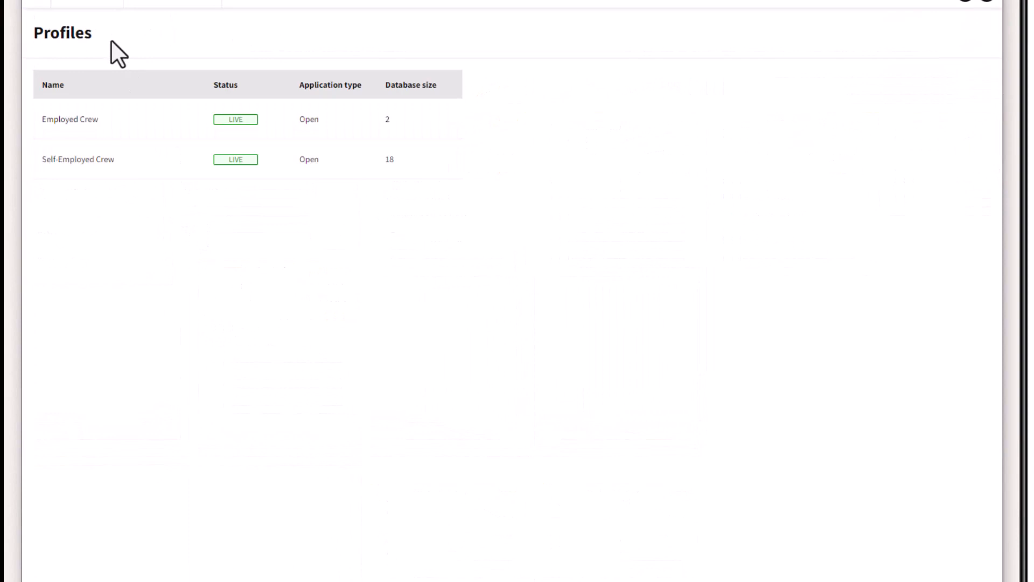
click(286, 162)
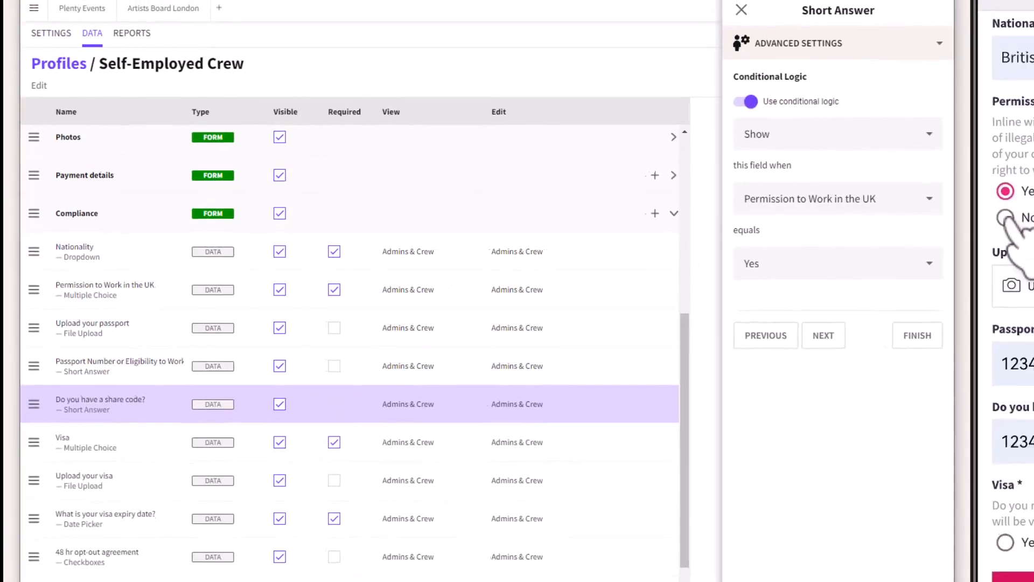
click(1005, 217)
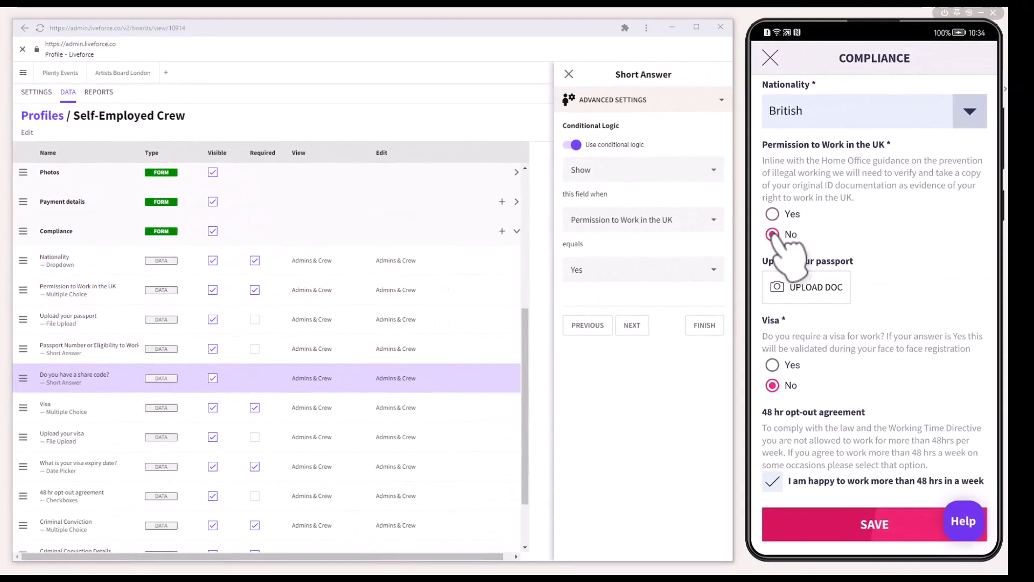
click(772, 214)
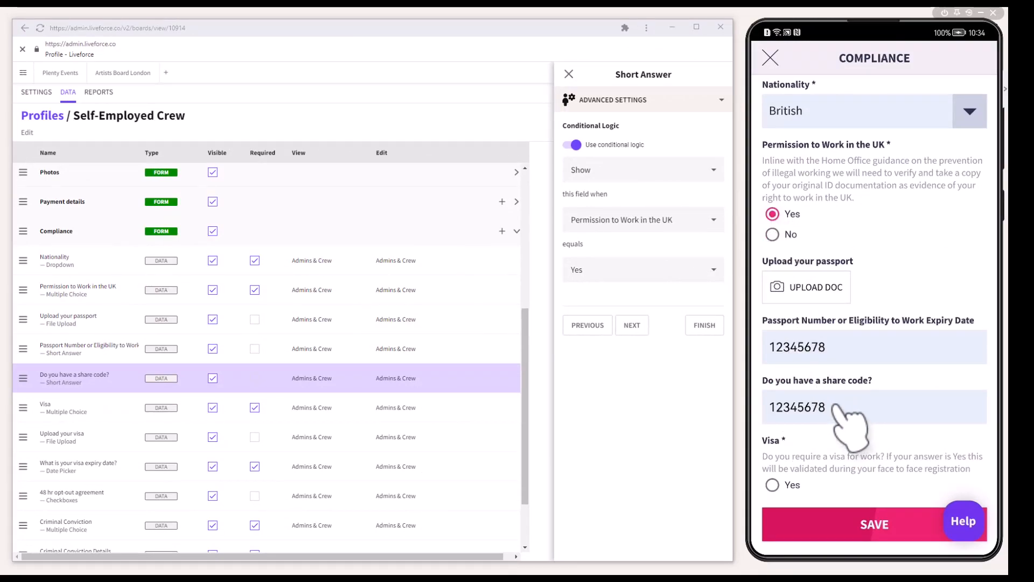
click(862, 523)
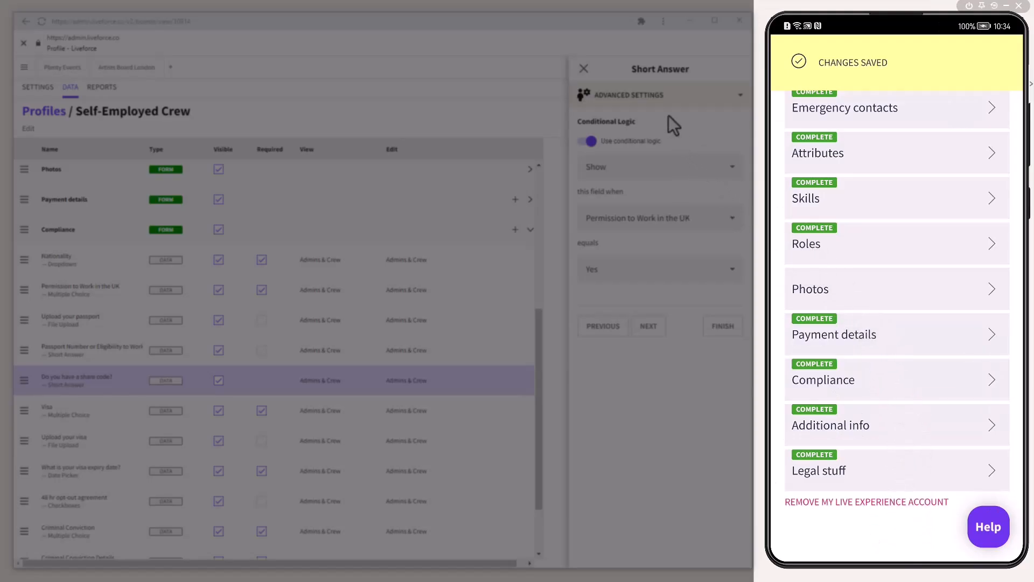
Return to the Plenty Events board and open the support chat conversation
click(58, 75)
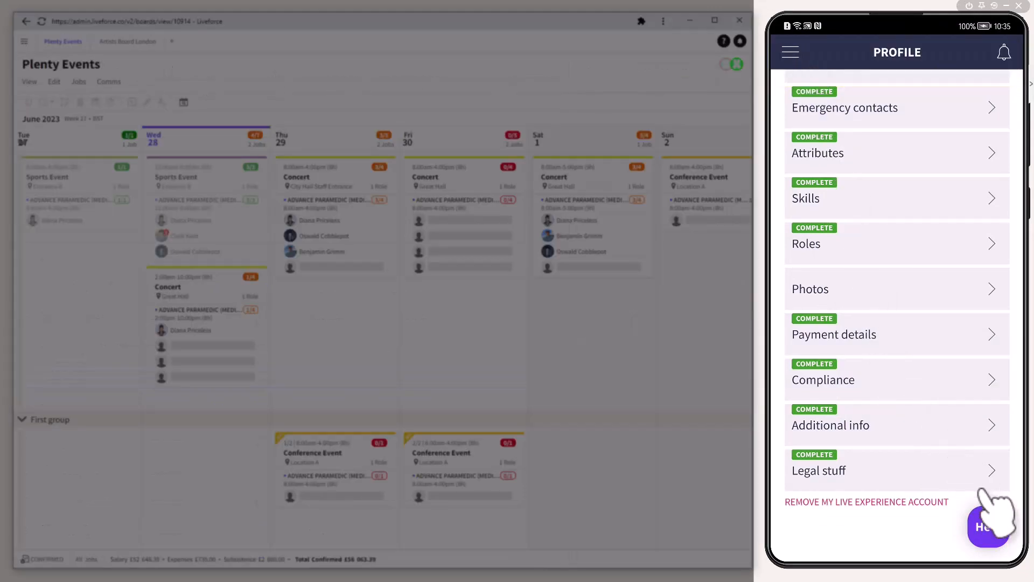
click(987, 526)
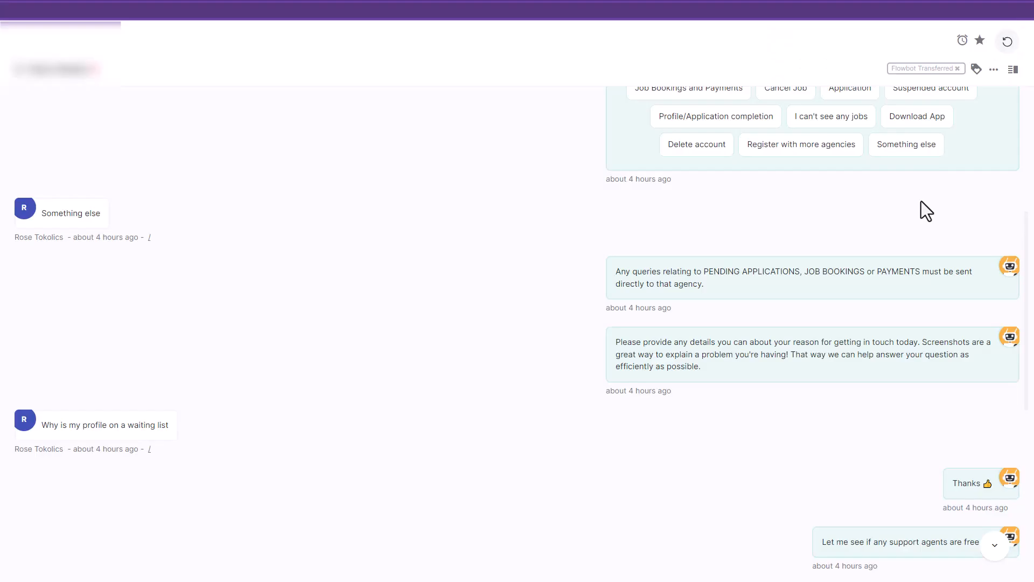
scroll(921, 202, down, 5)
scroll(921, 201, down, 3)
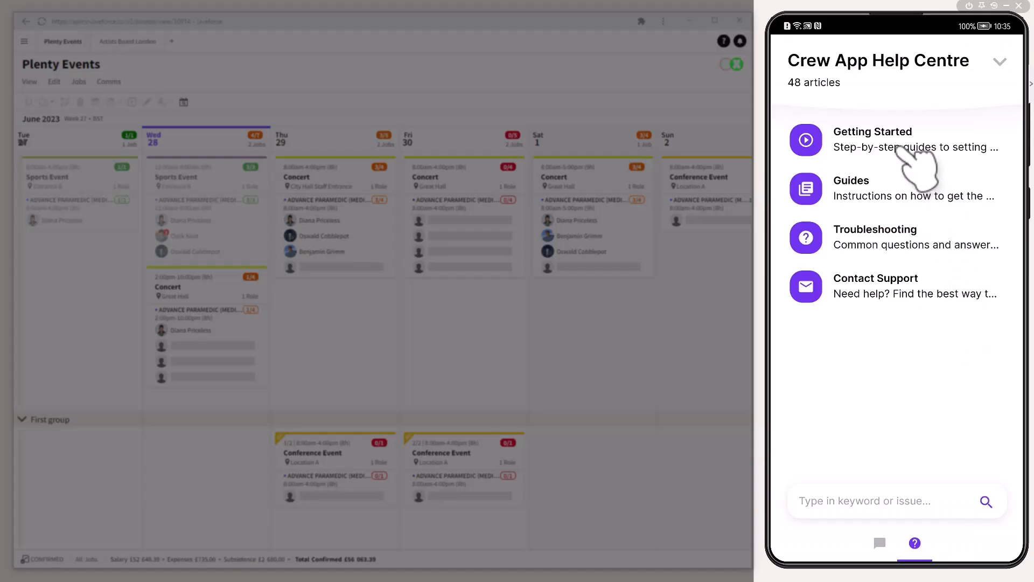
Open the Getting Started articles in the Help Centre
click(905, 151)
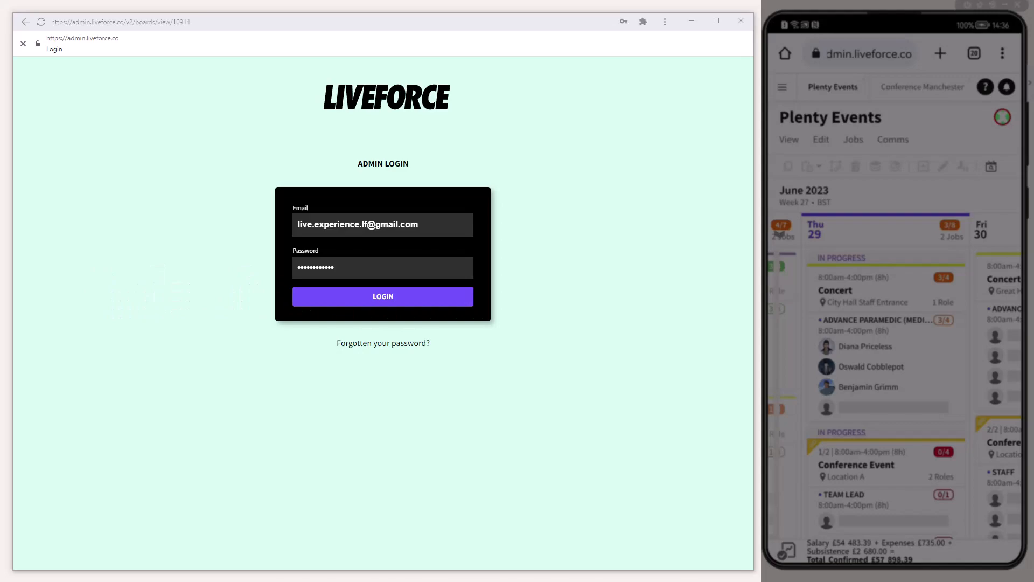
Log in as admin and add a 500-character application question to the Fri 30 June Conference Event role
click(372, 299)
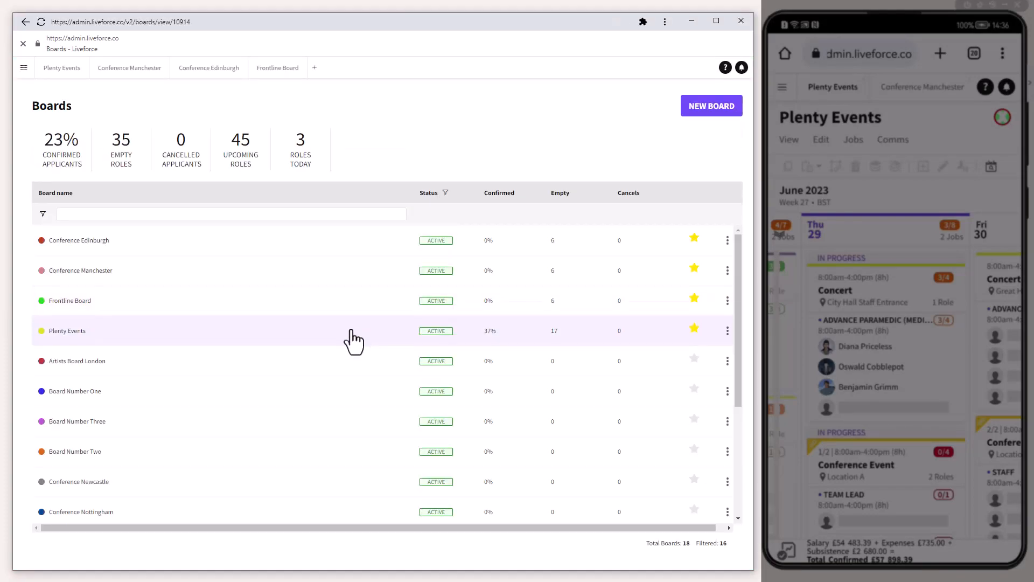
click(63, 68)
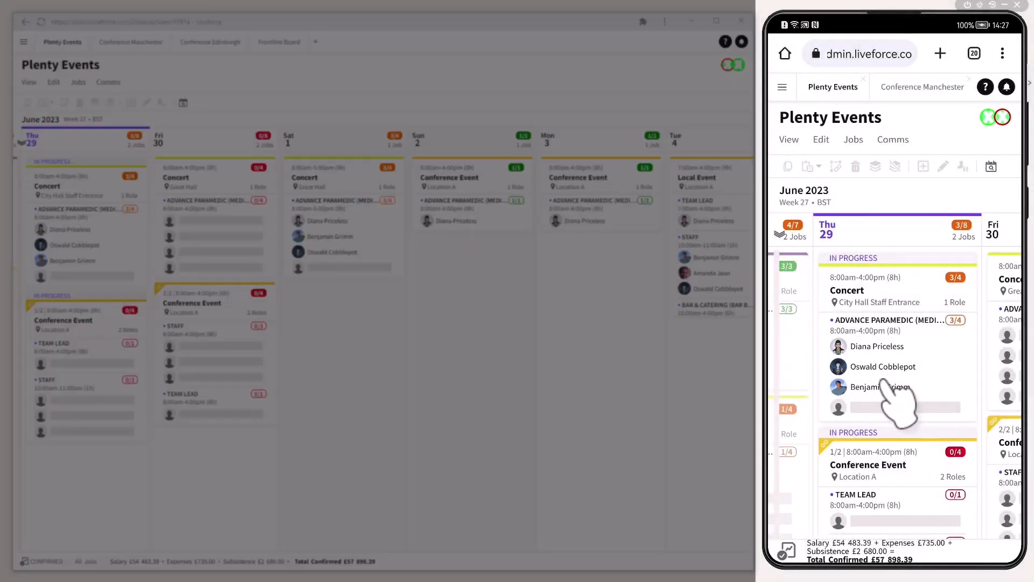
drag(892, 380, 824, 400)
drag(888, 438, 980, 485)
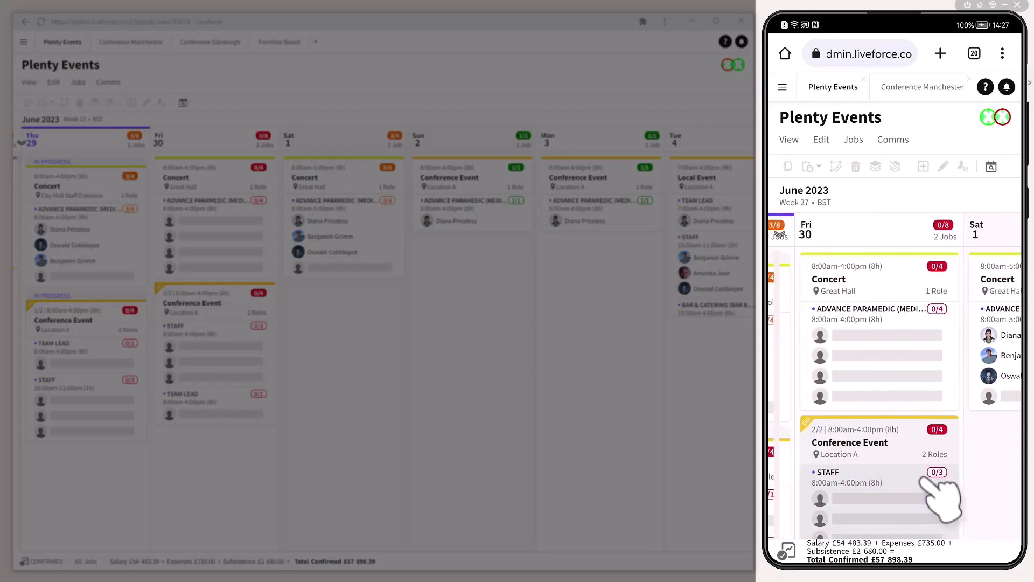
click(889, 299)
click(944, 166)
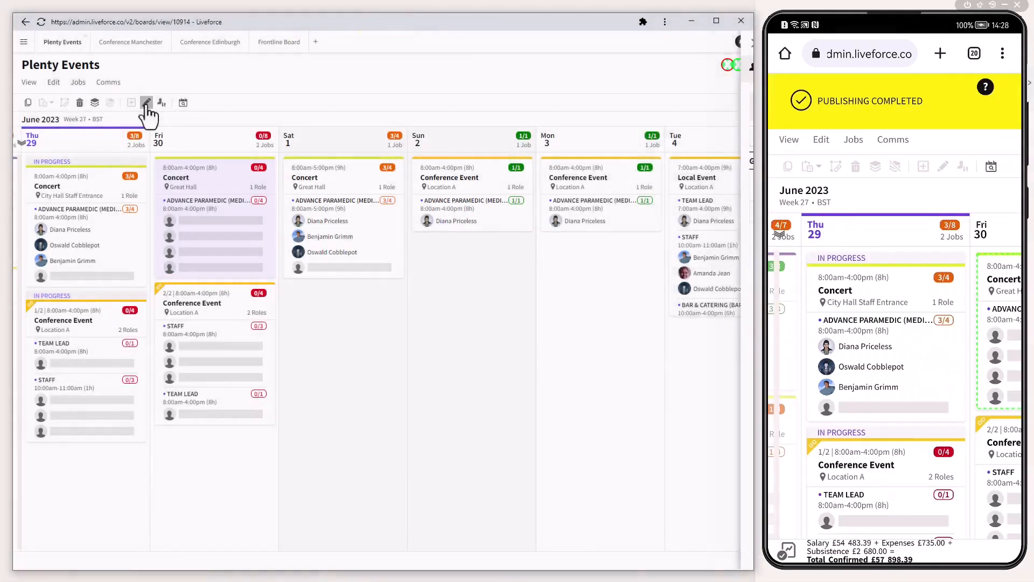
click(146, 102)
click(710, 110)
click(518, 81)
click(521, 137)
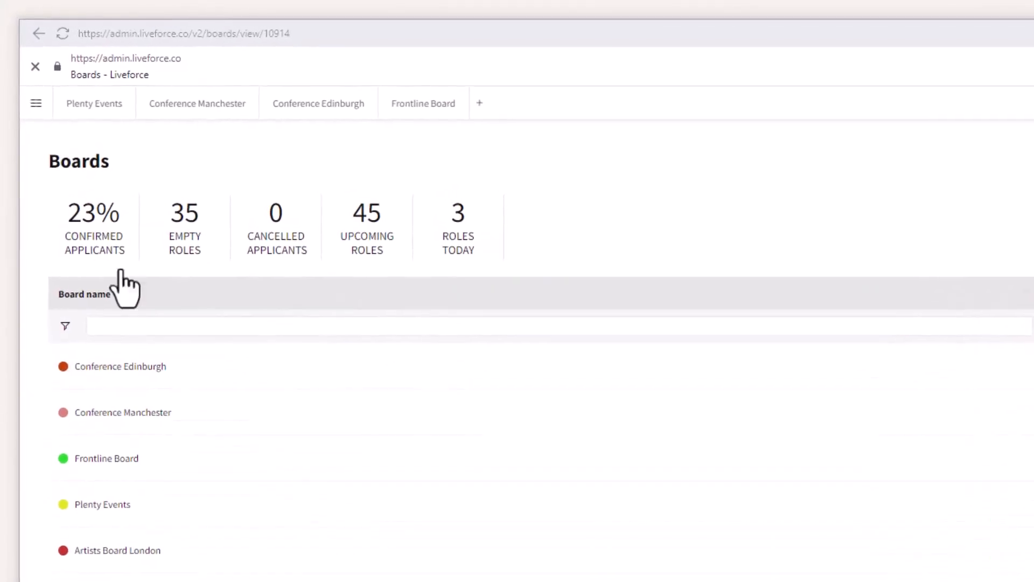
Look over the Boards, Workforce, Comms and Pay sections of the main menu, then close it
click(46, 115)
mouse_move(76, 157)
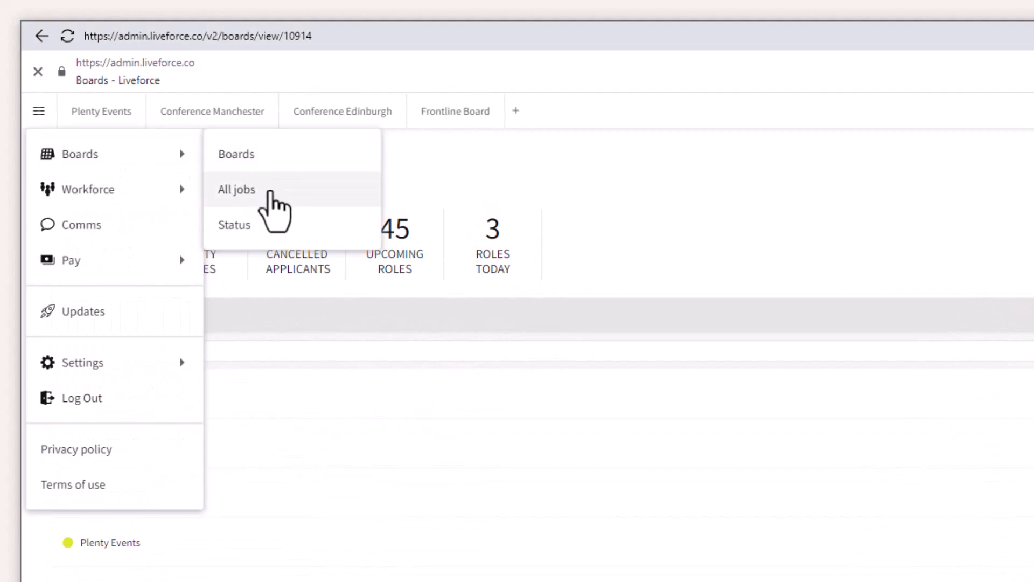
mouse_move(151, 193)
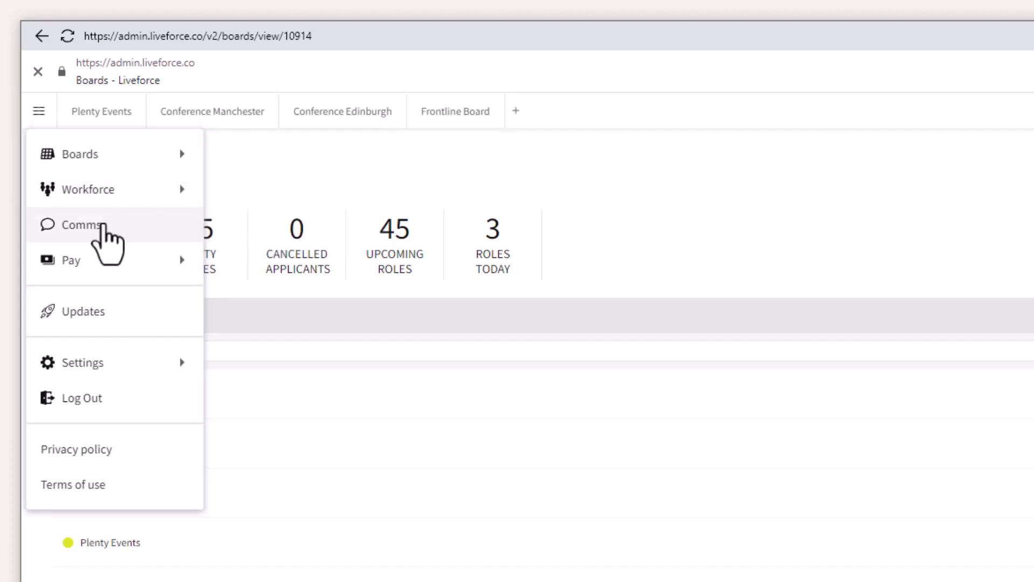
mouse_move(139, 260)
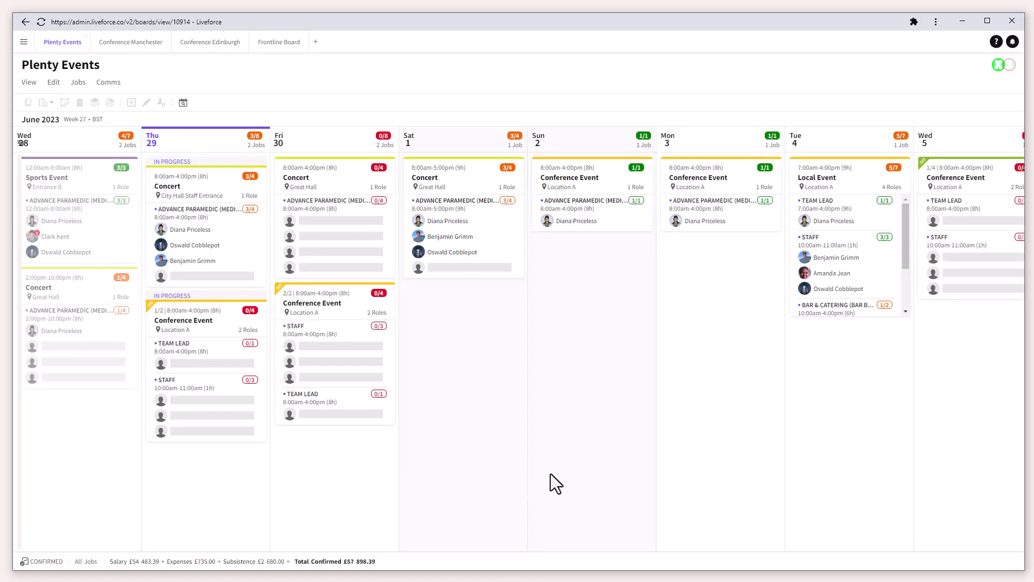
Move the Plenty Events week into July, check the Tue 4 Local Event roles, then move back
drag(580, 476, 240, 479)
drag(515, 476, 175, 467)
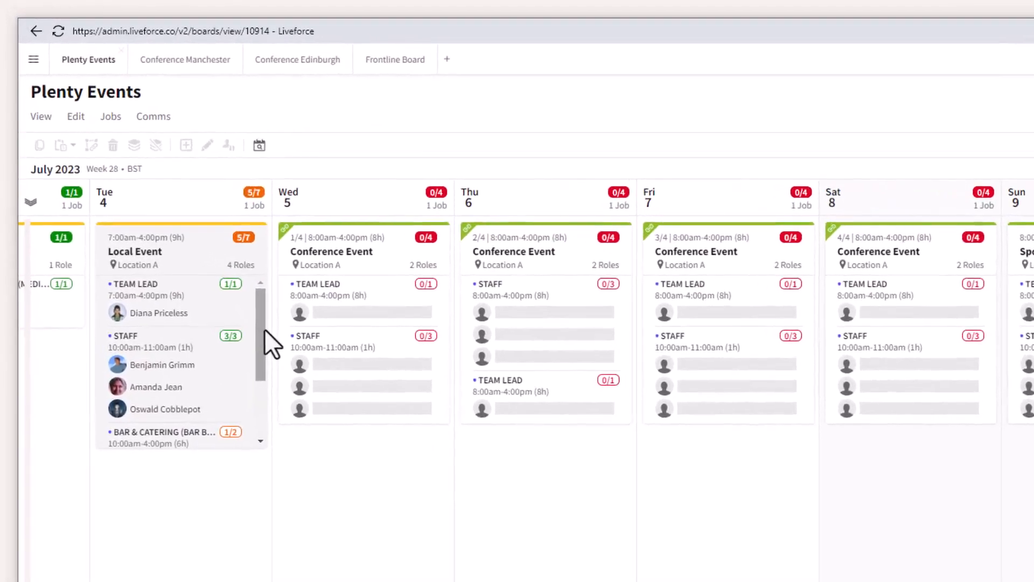
drag(186, 234, 185, 243)
scroll(291, 410, down, 3)
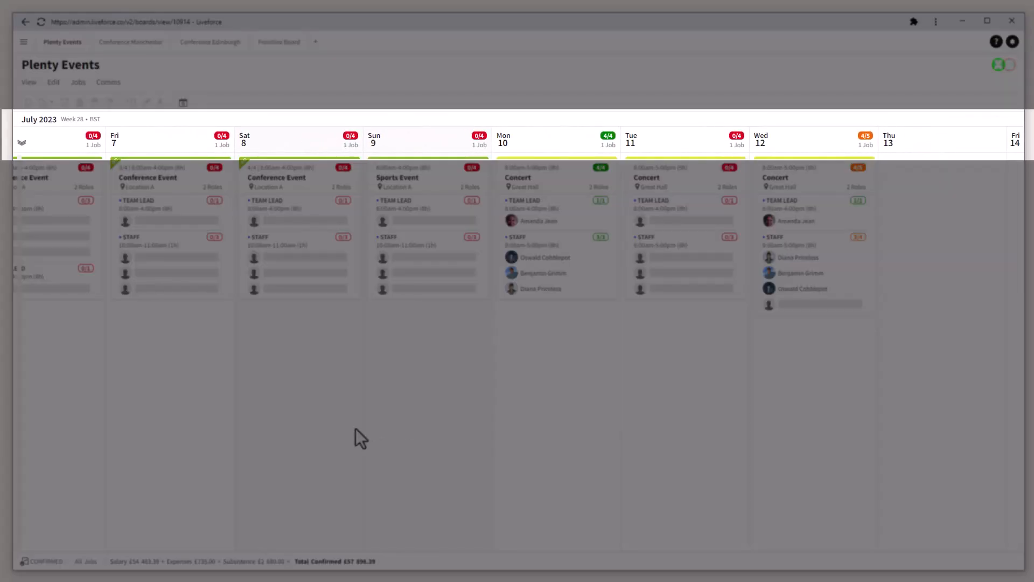
drag(356, 428, 545, 461)
drag(328, 431, 564, 441)
drag(302, 398, 418, 408)
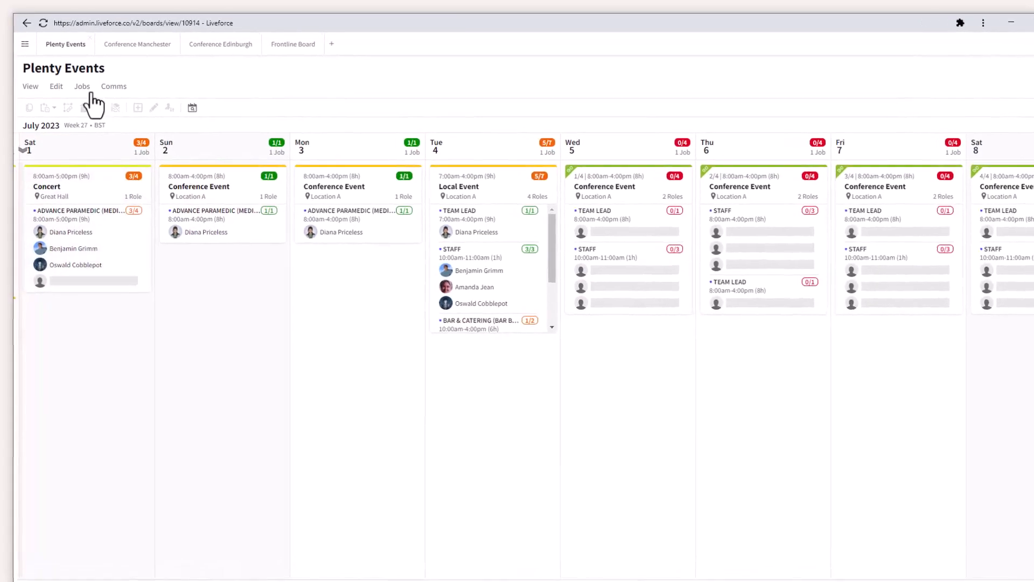
Switch the Plenty Events board to Day view collapsed, then to a July Month view
click(30, 91)
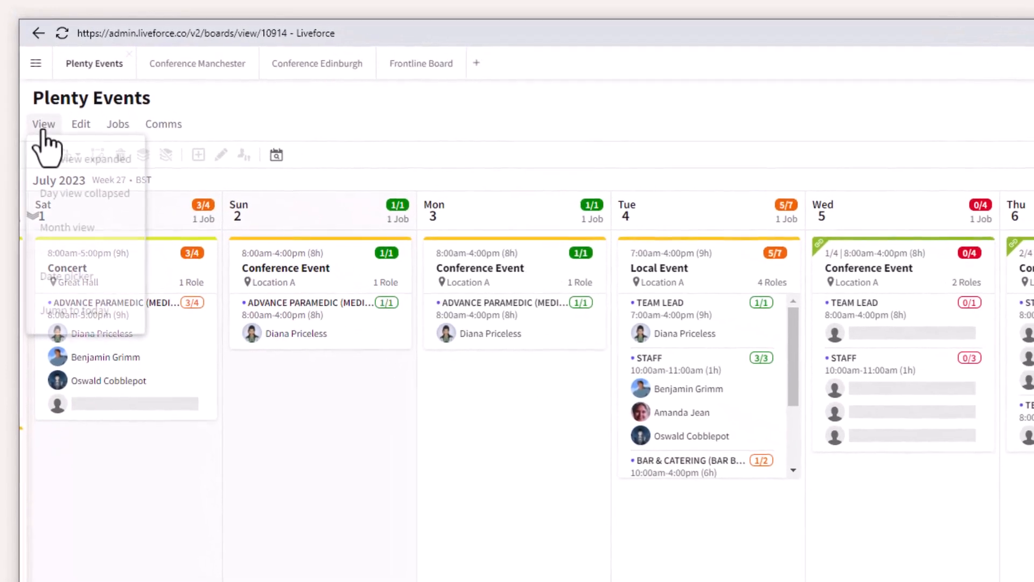
click(75, 194)
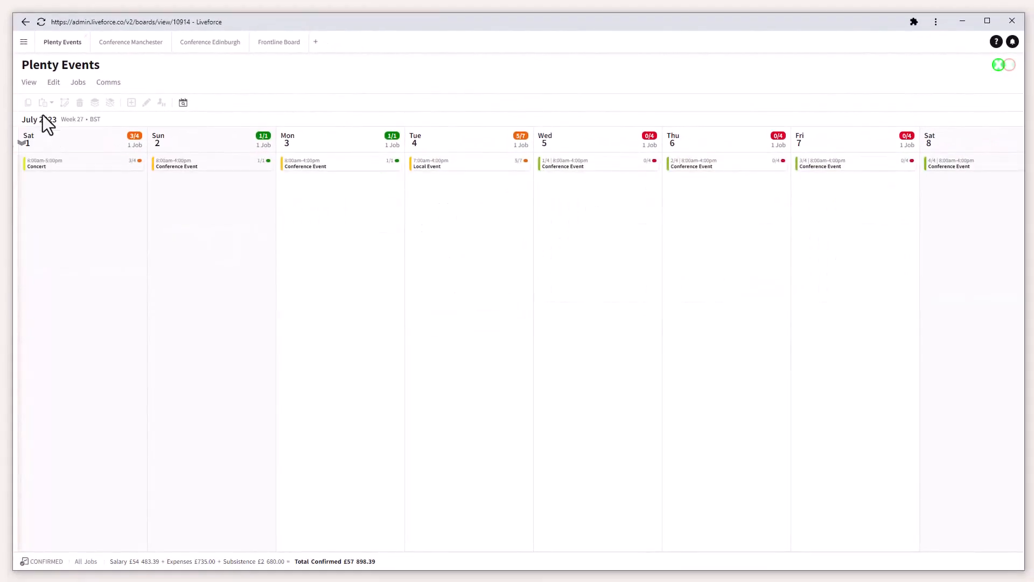
click(30, 81)
click(51, 152)
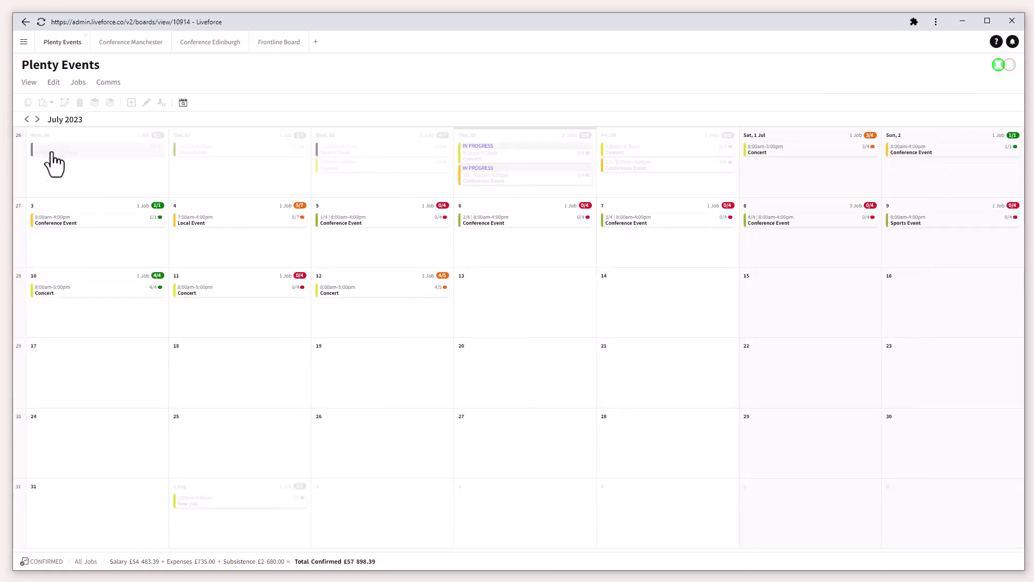
Go to the list of all boards via the main menu's Boards > Boards
click(24, 42)
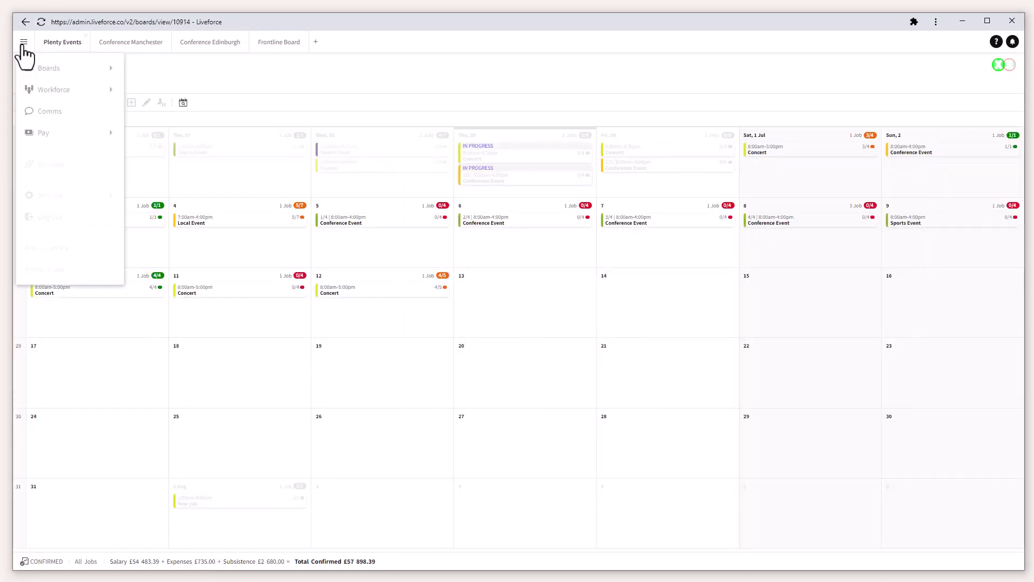
mouse_move(80, 69)
click(141, 69)
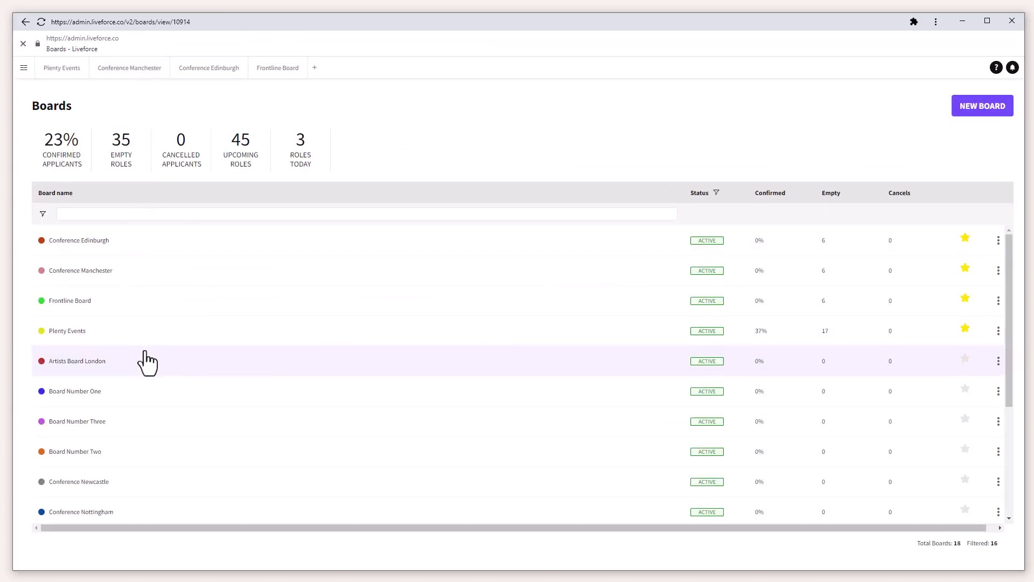
Open the Conference Manchester board, then switch to the Frontline Board
scroll(228, 409, down, 2)
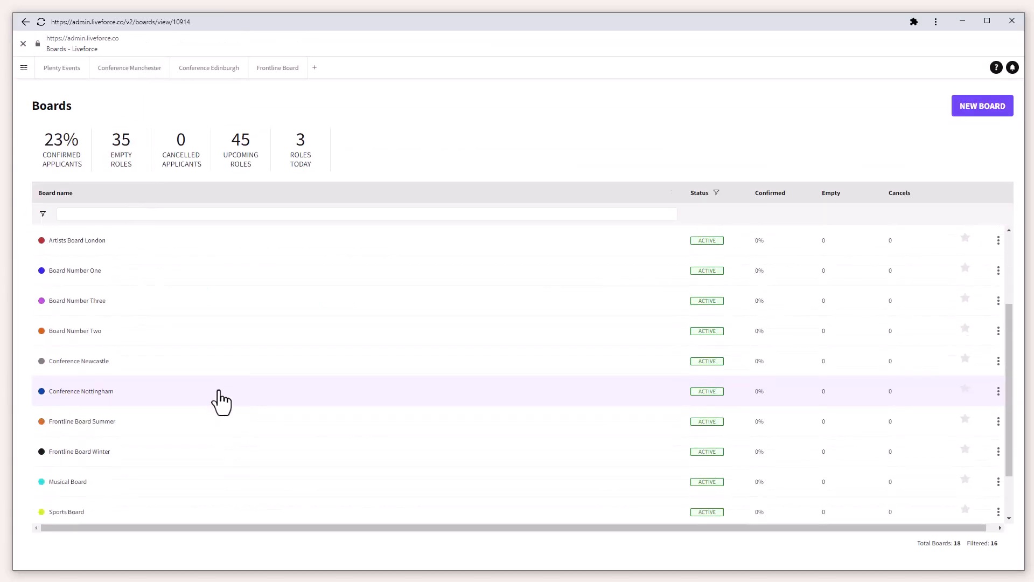
scroll(220, 392, up, 2)
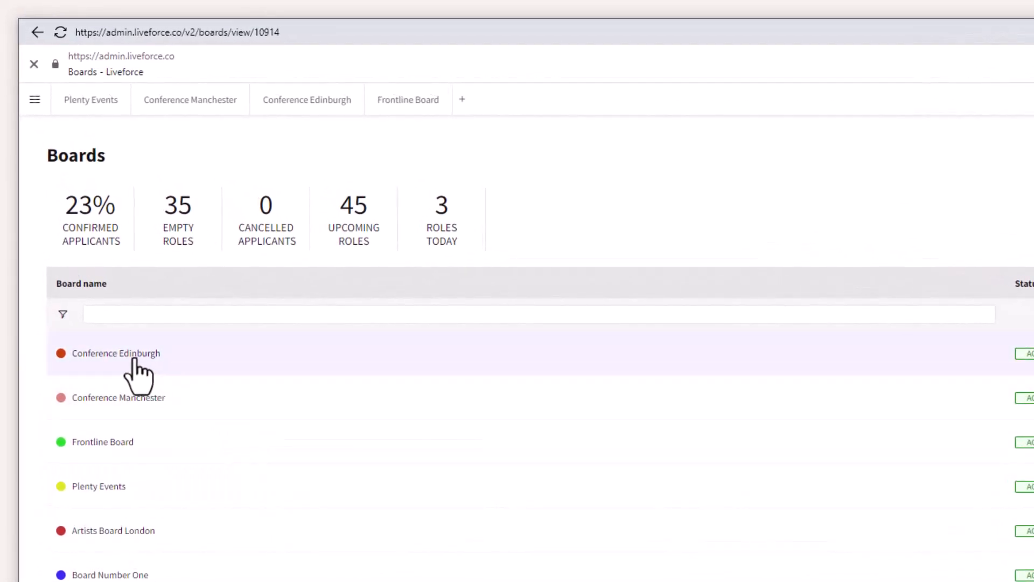
click(188, 100)
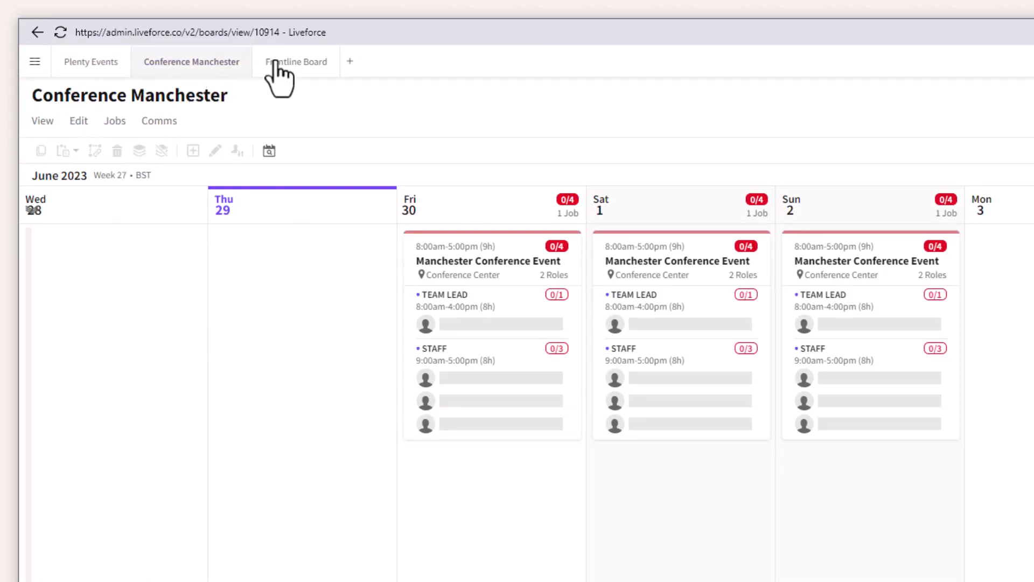
click(296, 60)
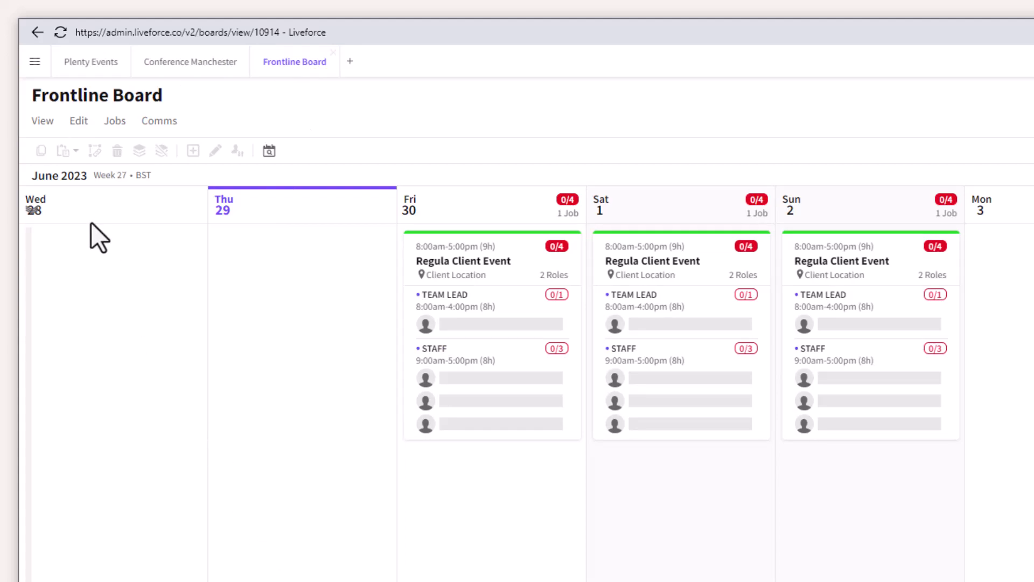
Show jobs from every board together via Boards > All jobs
click(34, 61)
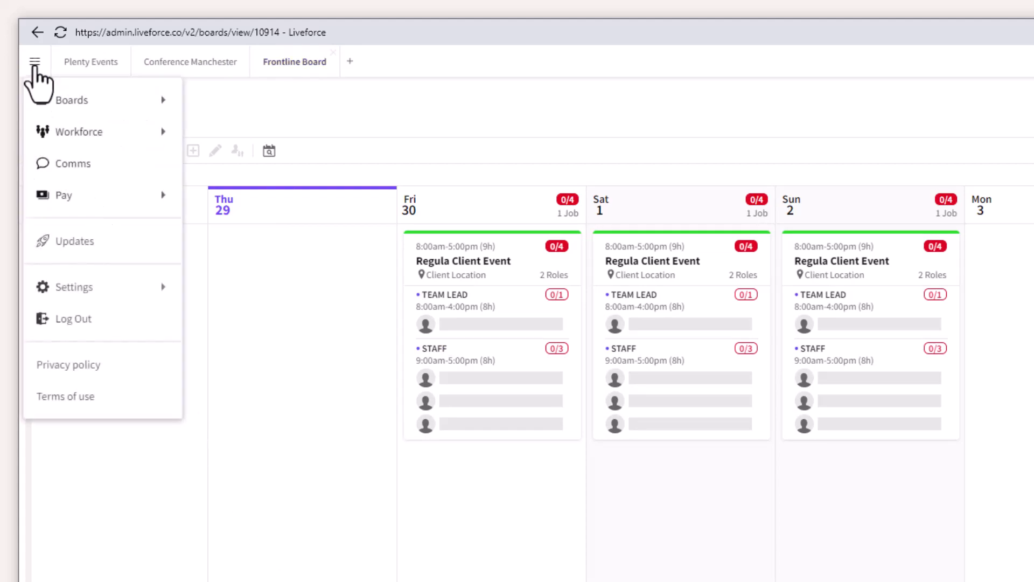
mouse_move(161, 103)
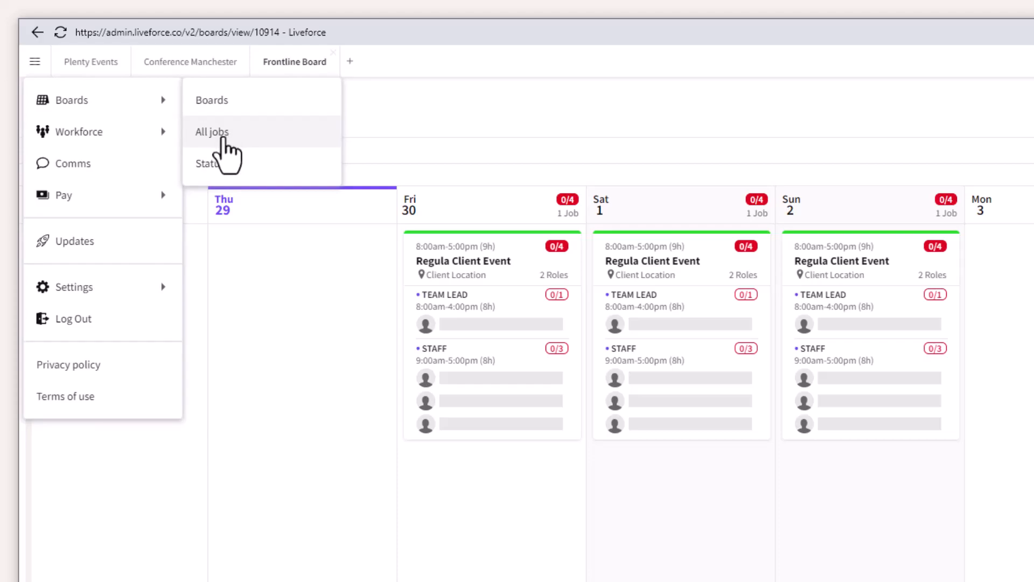
click(212, 131)
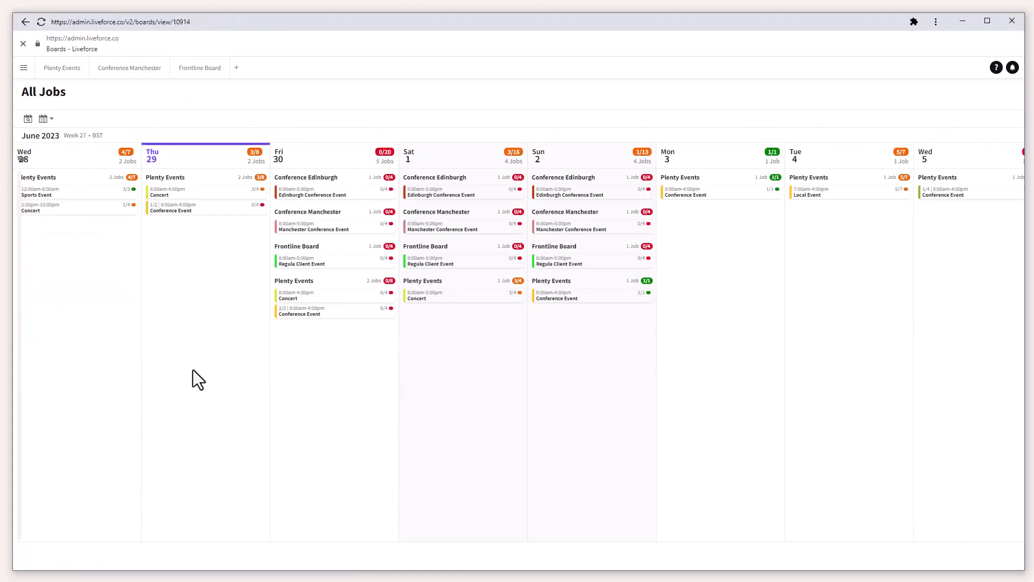
Show all jobs as a Month calendar and advance it to July 2023
click(52, 119)
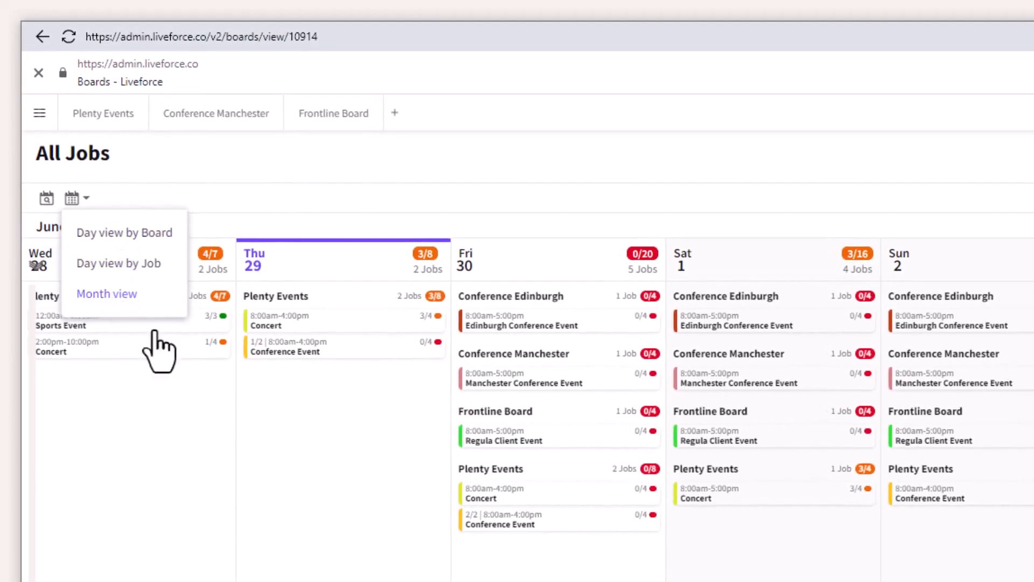
click(107, 294)
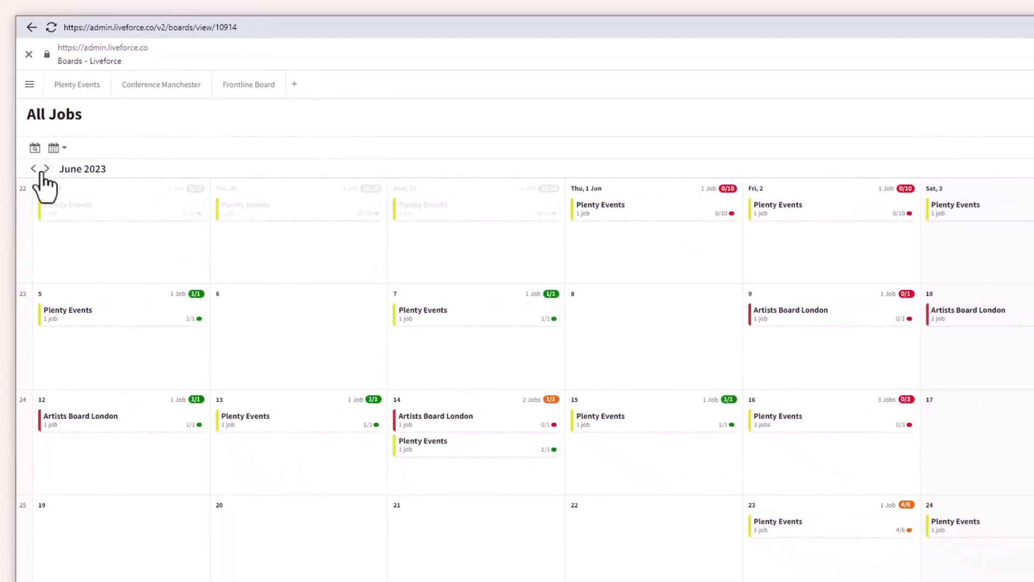
click(46, 169)
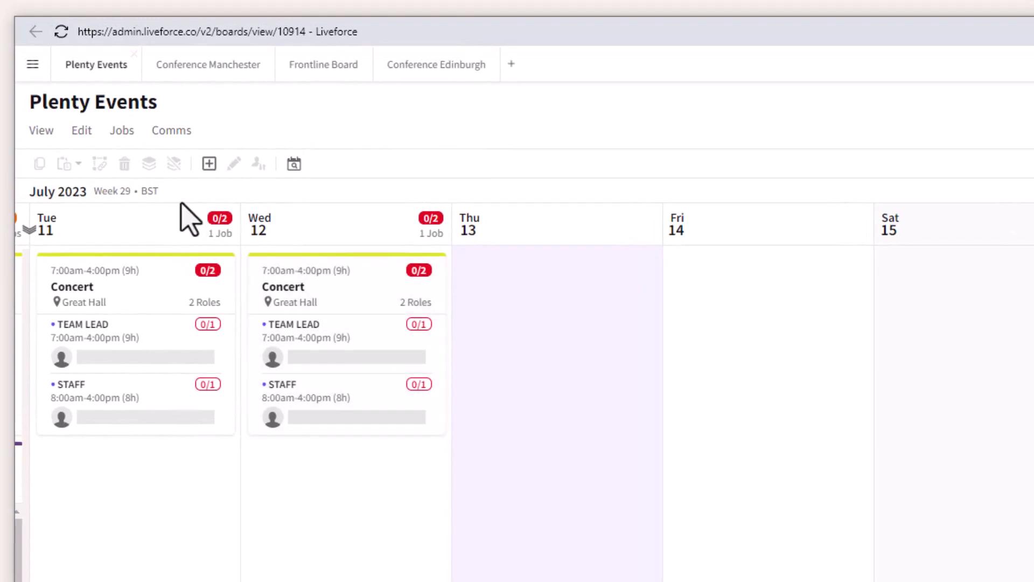
Create a draft job titled 'Sports Event' on Thursday 13 July and continue to its Roles step
click(209, 164)
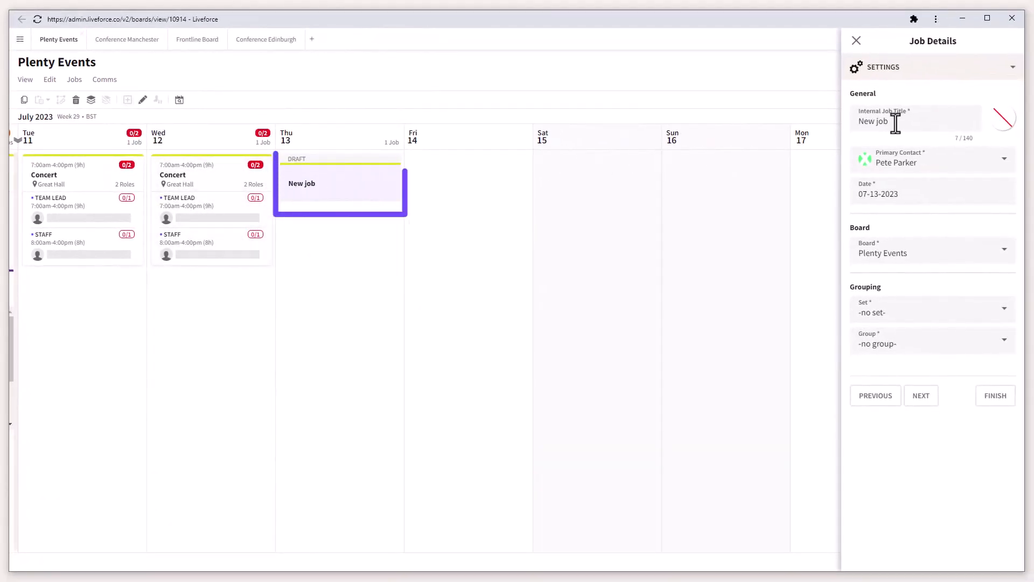
drag(889, 121, 871, 121)
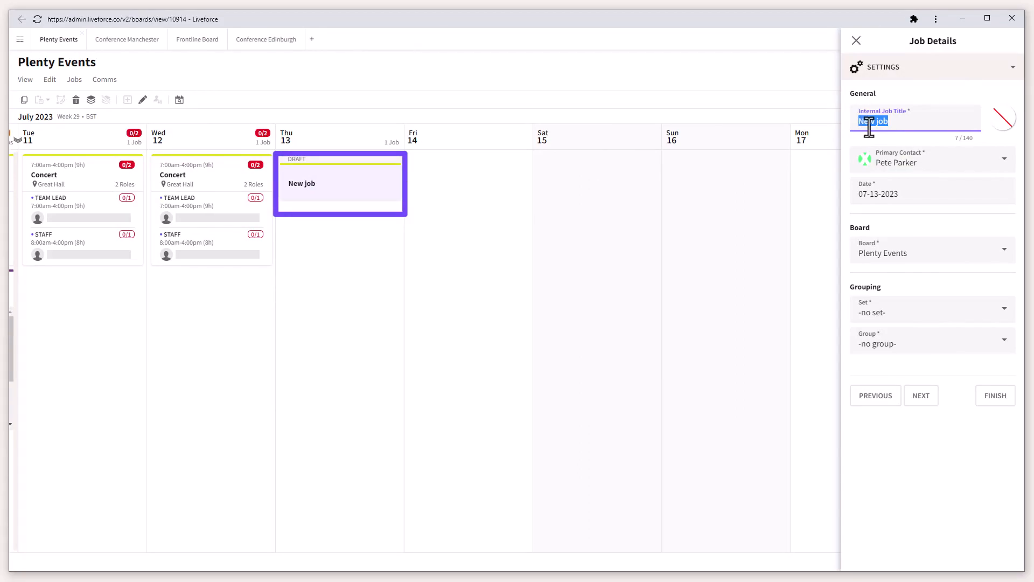
text(Sports Event)
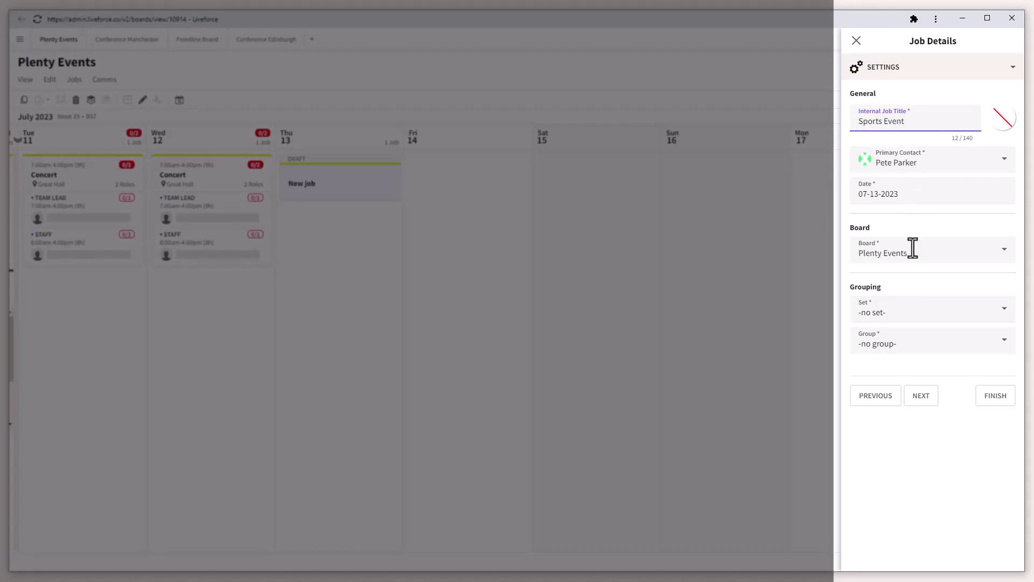
click(925, 396)
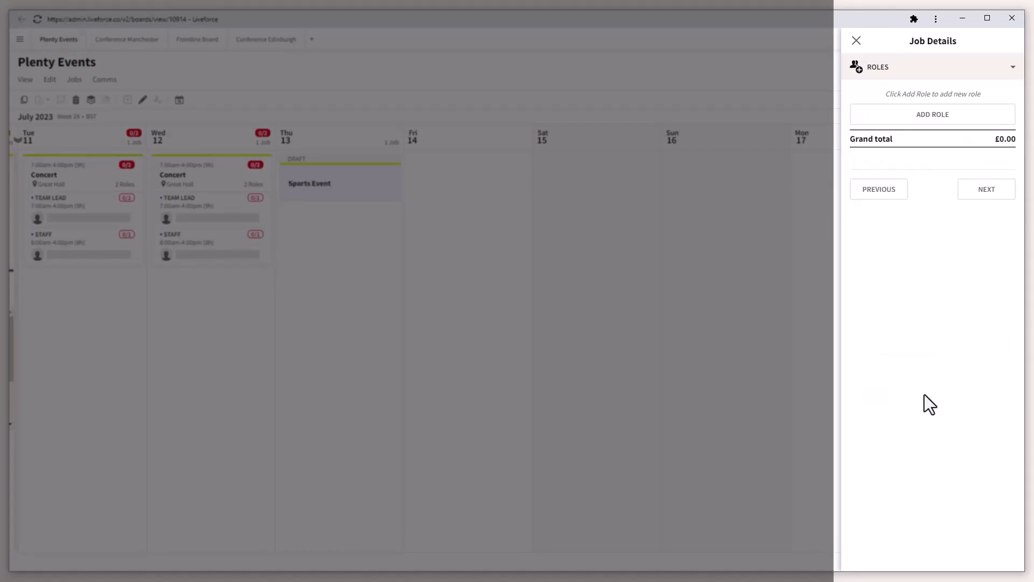
Add a Team Lead role on an hourly £30 fee with a paid break
click(928, 119)
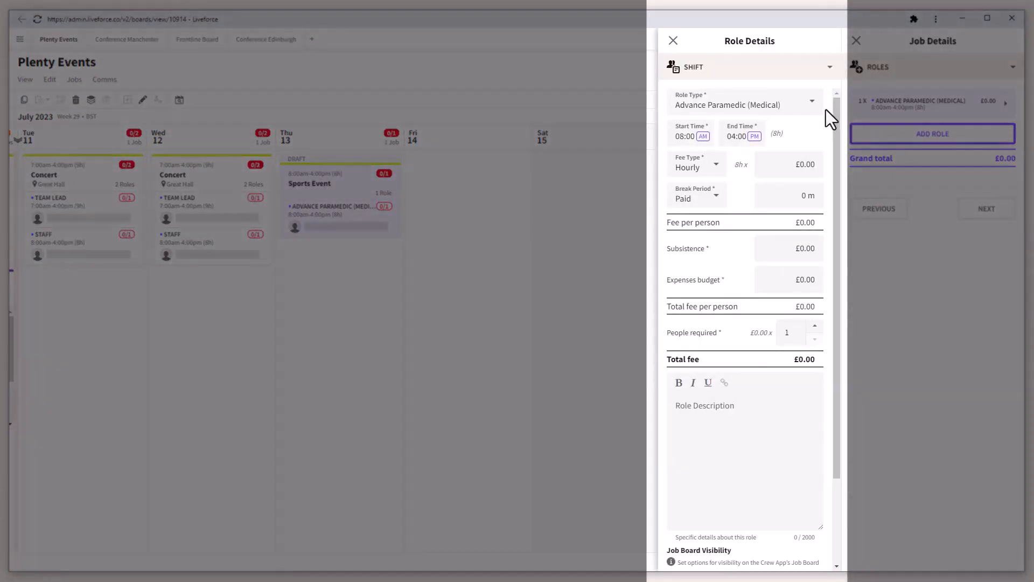
click(814, 104)
drag(818, 128, 820, 231)
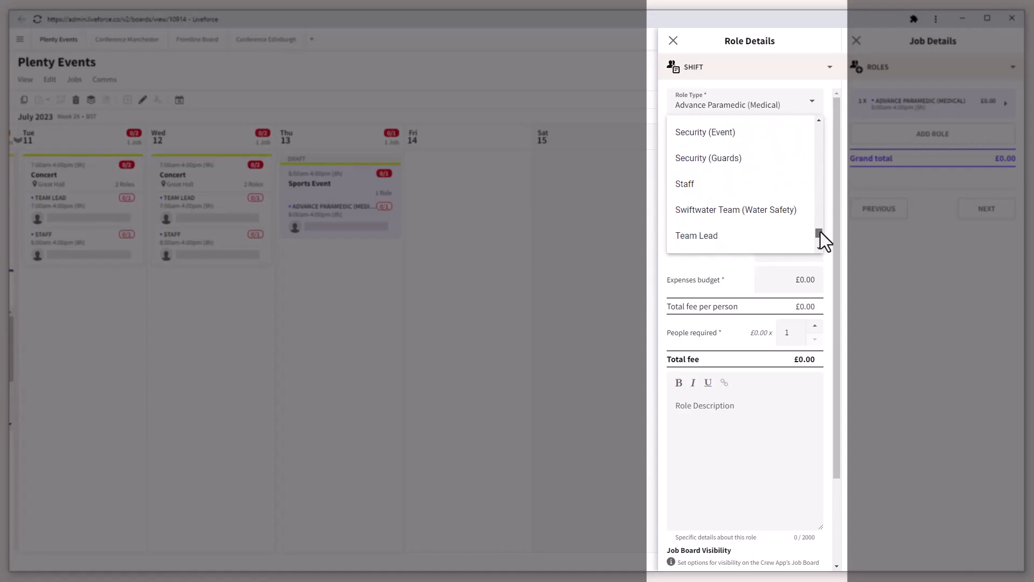
click(727, 237)
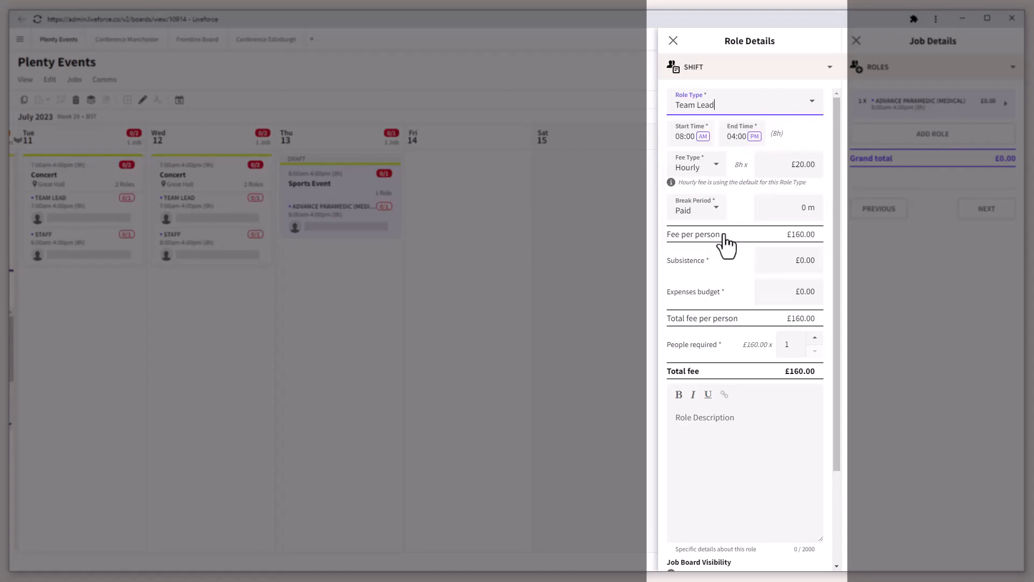
click(682, 137)
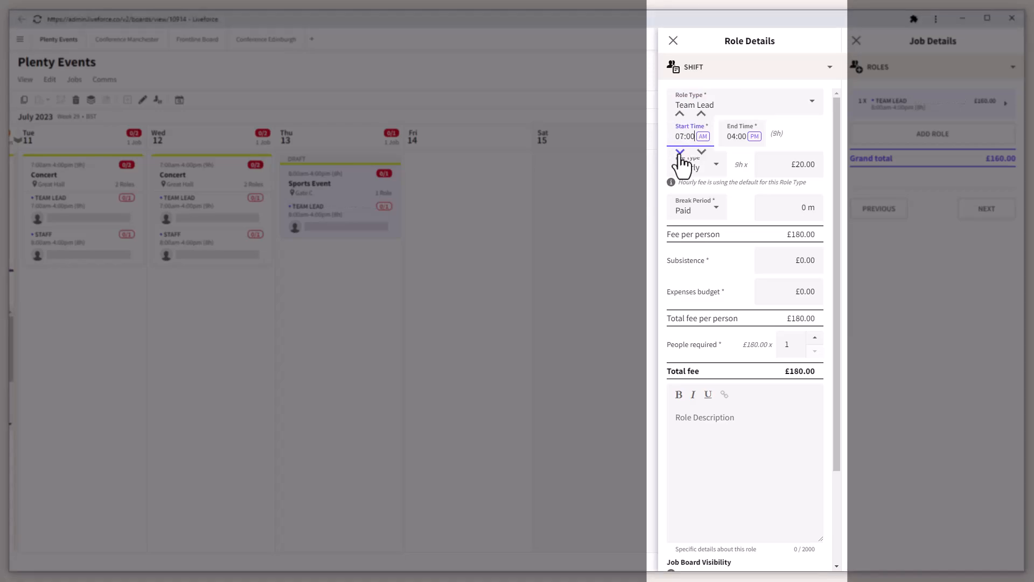
click(716, 168)
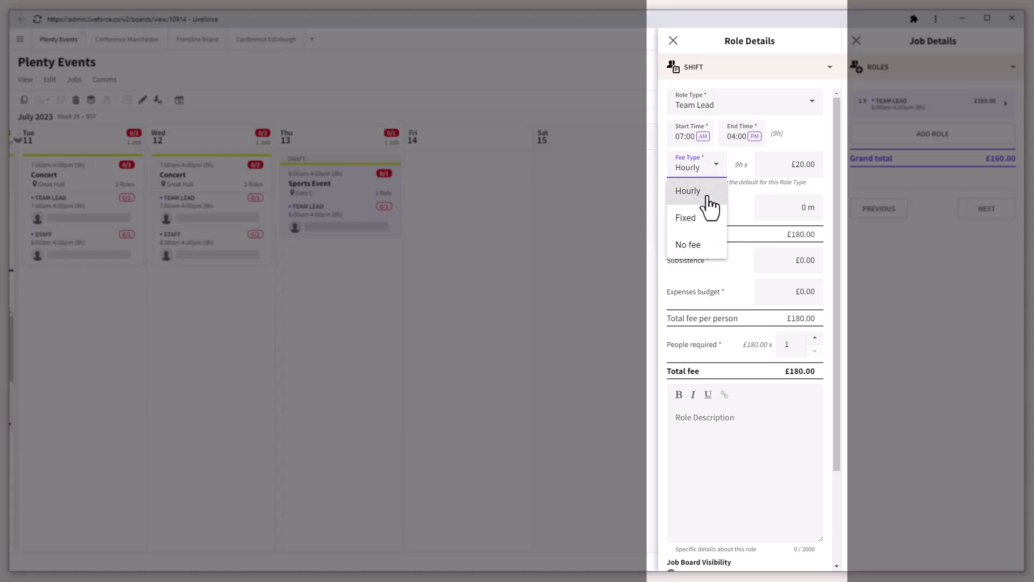
click(710, 200)
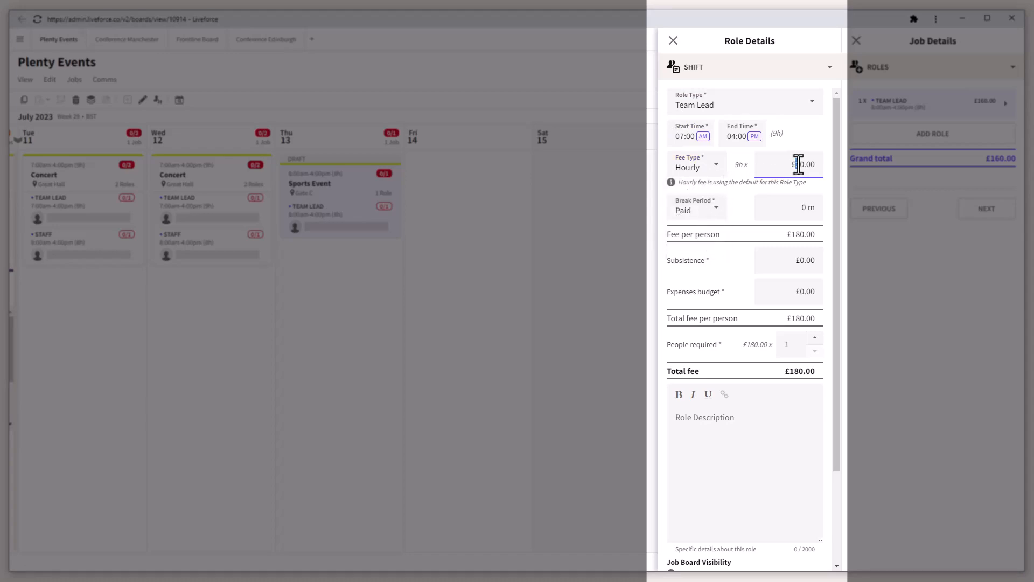
key(BackSpace)
text(3)
click(716, 210)
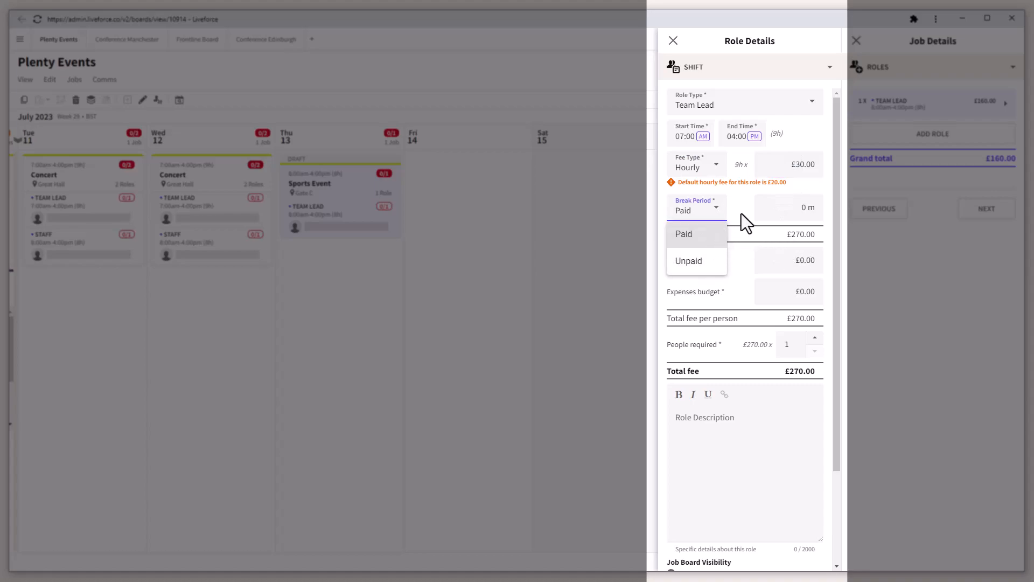
click(742, 213)
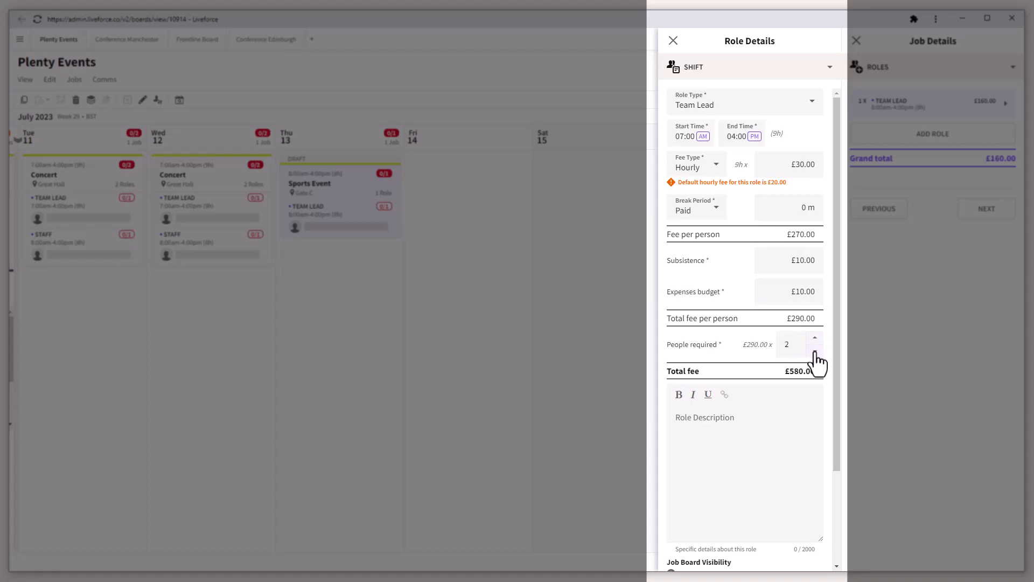
Describe the role as 'Security', keep it displayed on the job board, and continue to requirements
click(707, 416)
text(Security)
drag(836, 382, 849, 504)
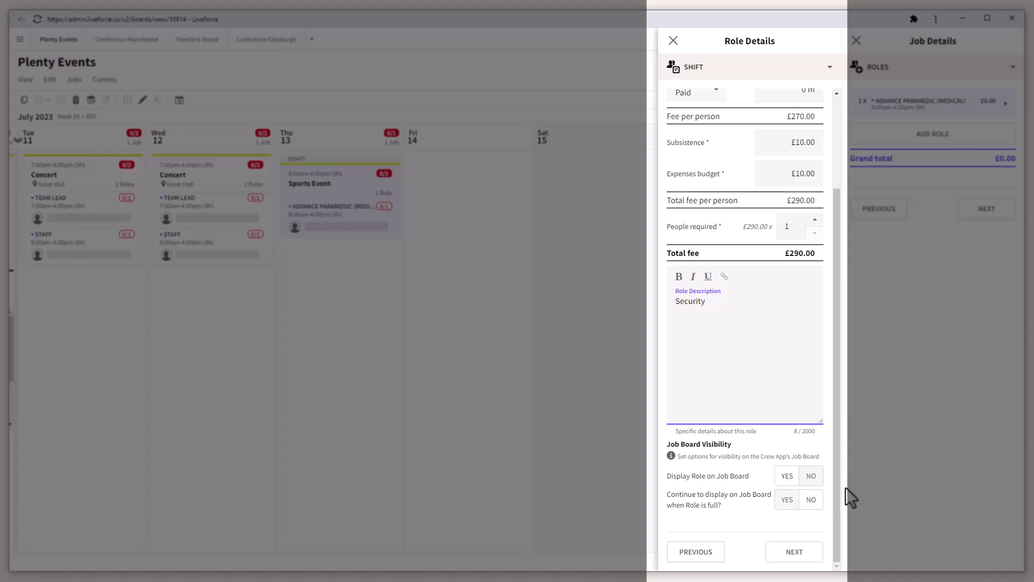
click(815, 478)
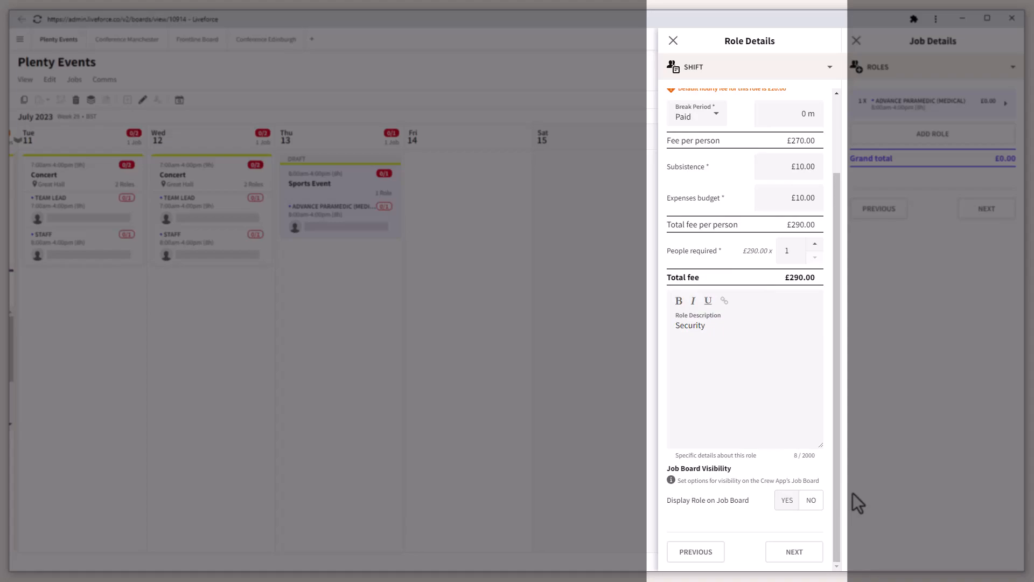
click(787, 502)
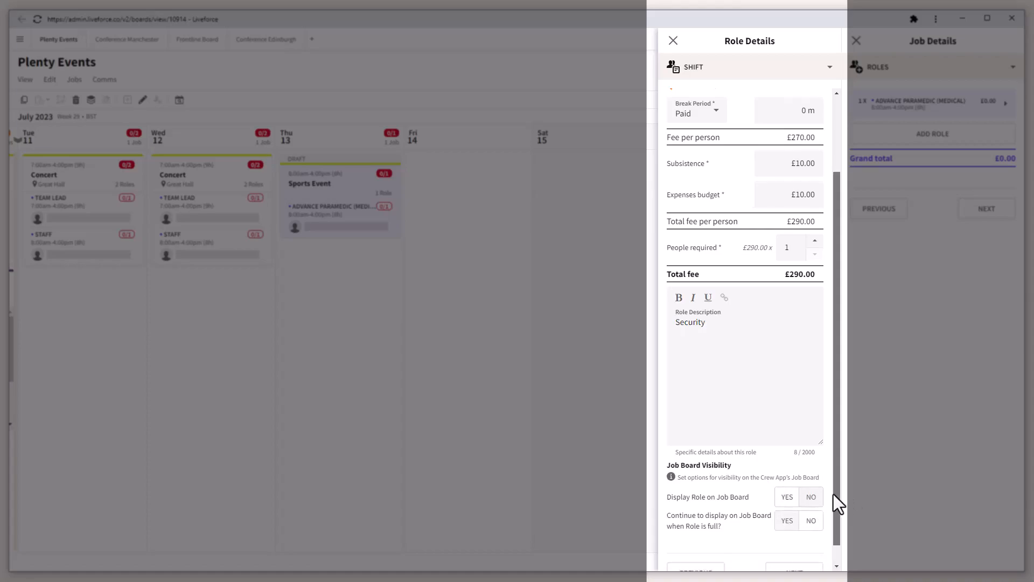
drag(833, 492, 832, 522)
click(810, 549)
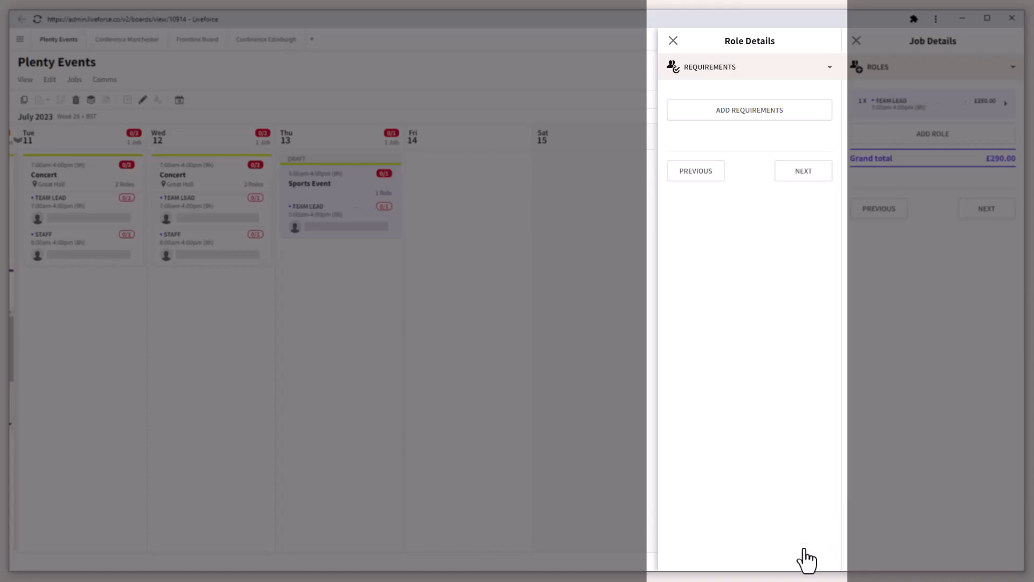
Add Drivers Licence (A) and First Aid (First Aid At Work) as skill requirements for Team Lead
click(752, 110)
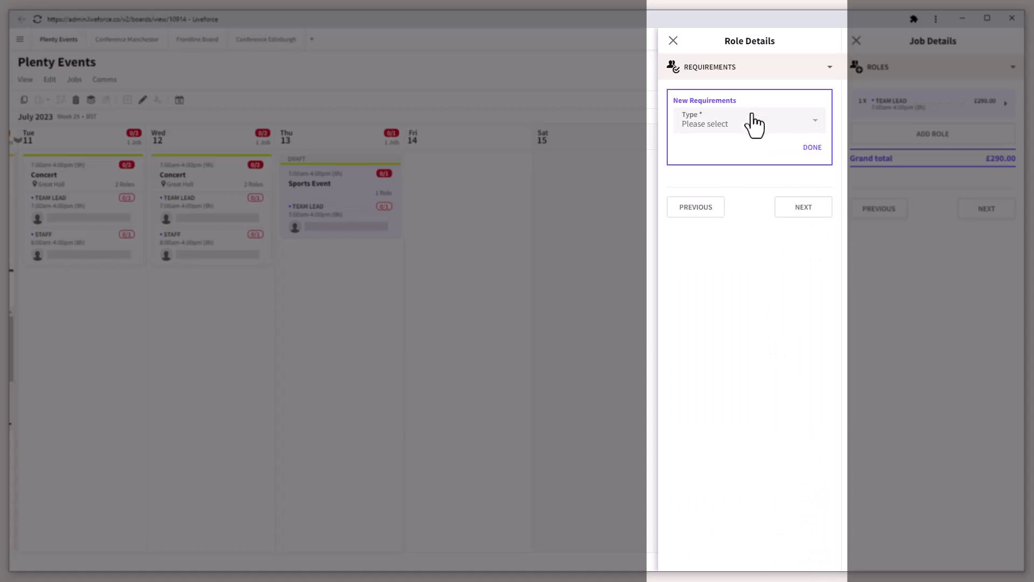
click(815, 126)
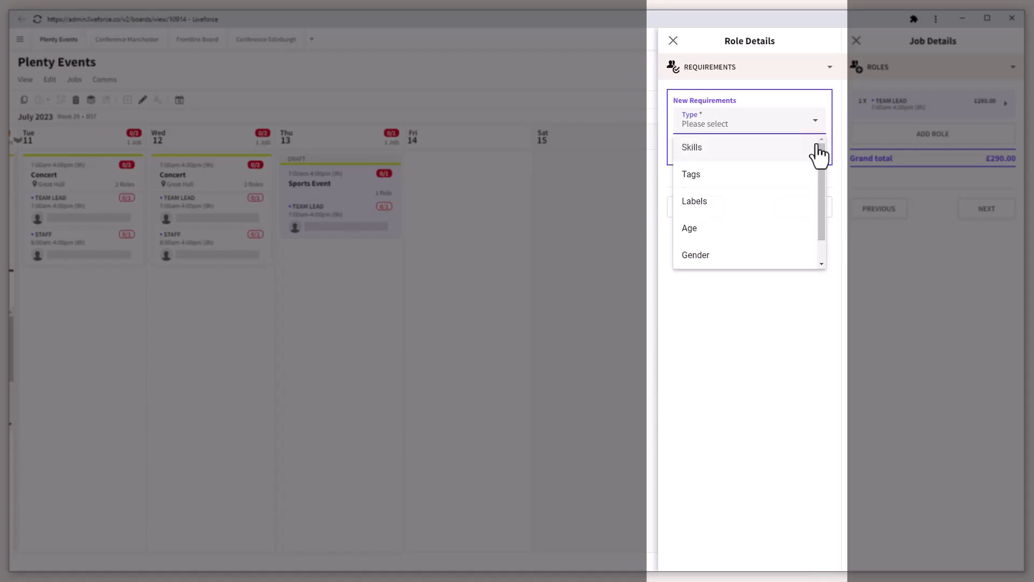
mouse_move(820, 154)
mouse_down()
mouse_move(815, 174)
mouse_move(820, 147)
mouse_up()
click(736, 160)
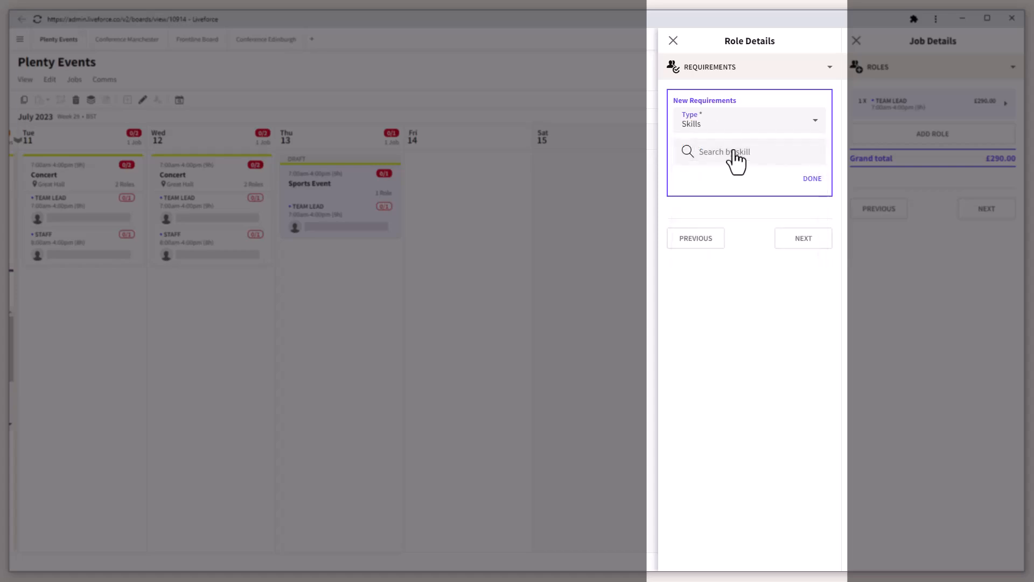
click(735, 157)
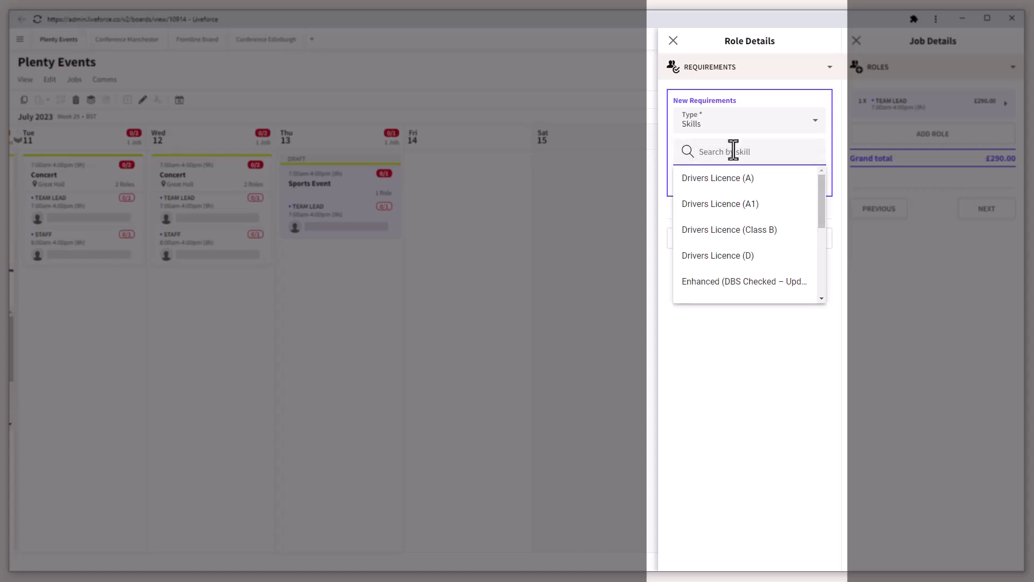
mouse_move(819, 188)
mouse_down()
mouse_move(807, 259)
mouse_move(813, 183)
mouse_up()
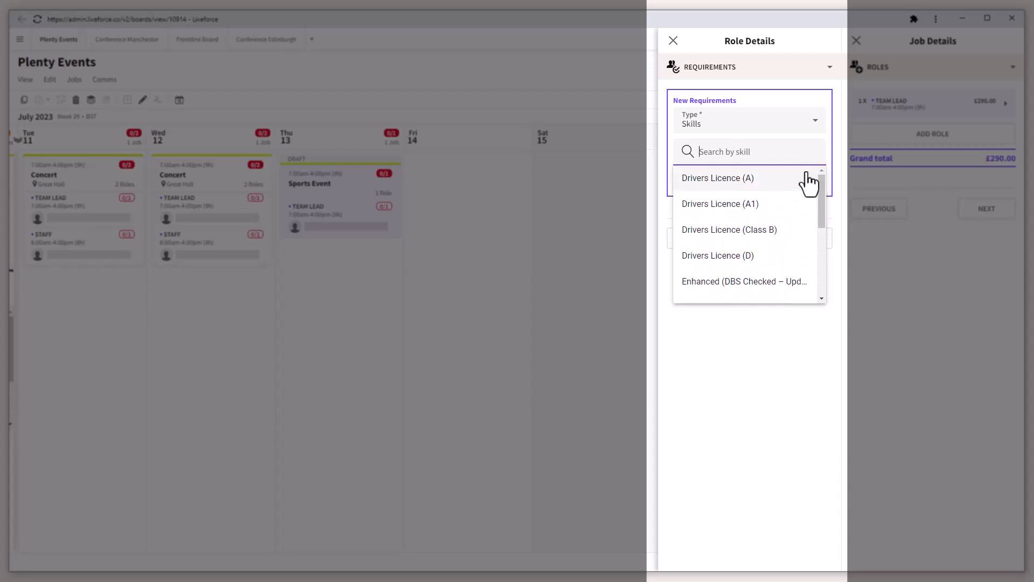
click(733, 179)
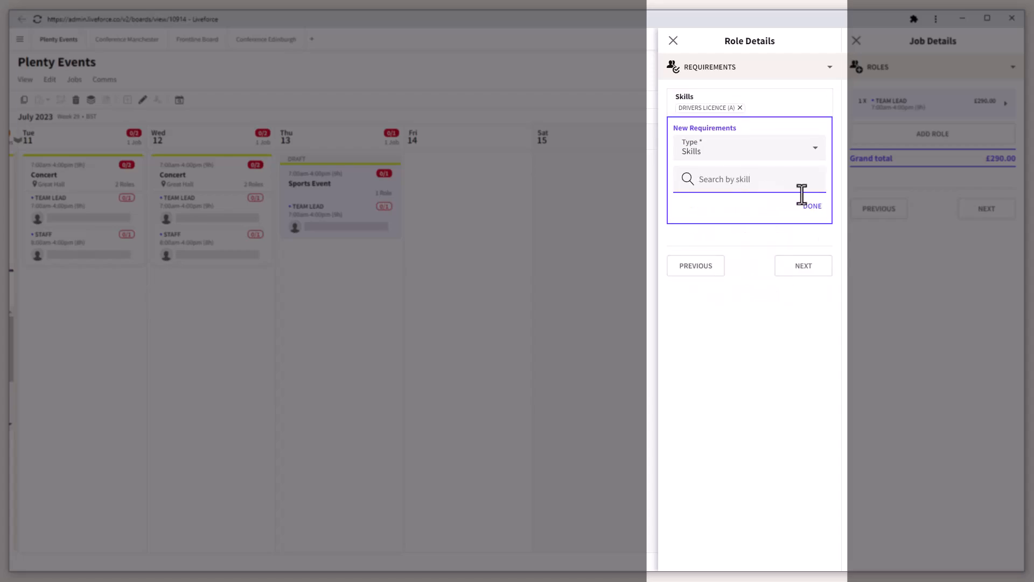
click(767, 179)
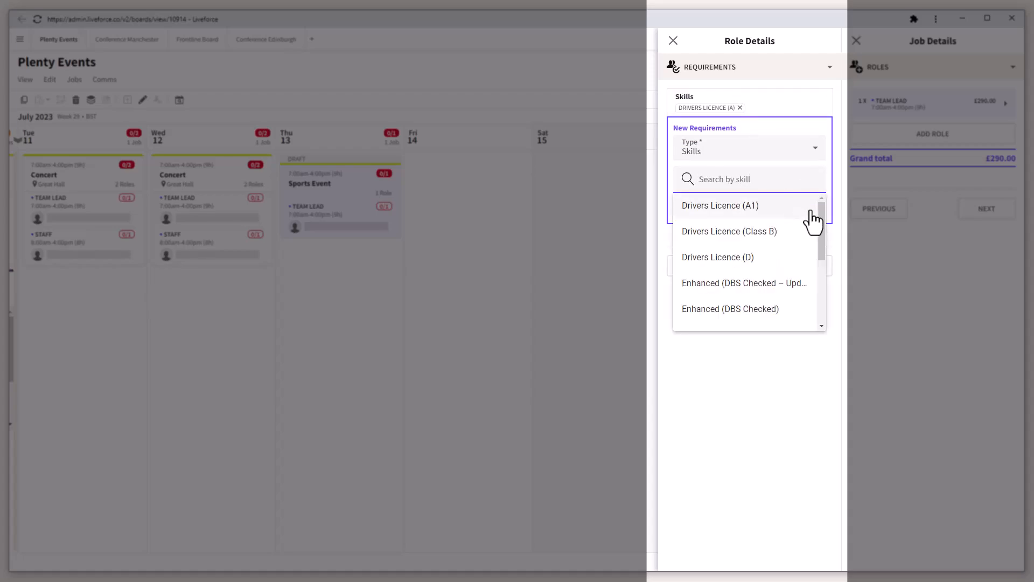
drag(821, 218, 815, 249)
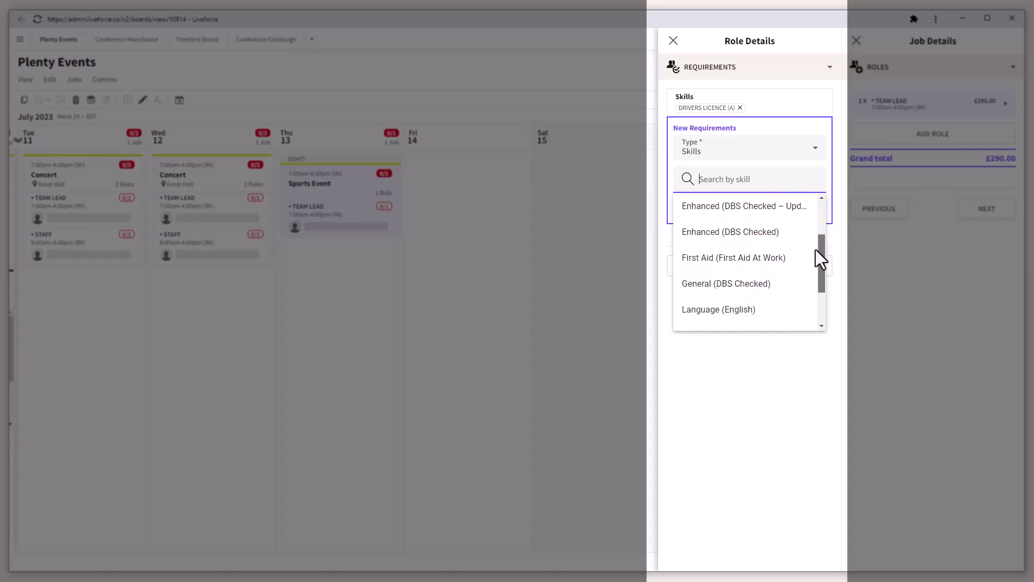
click(751, 259)
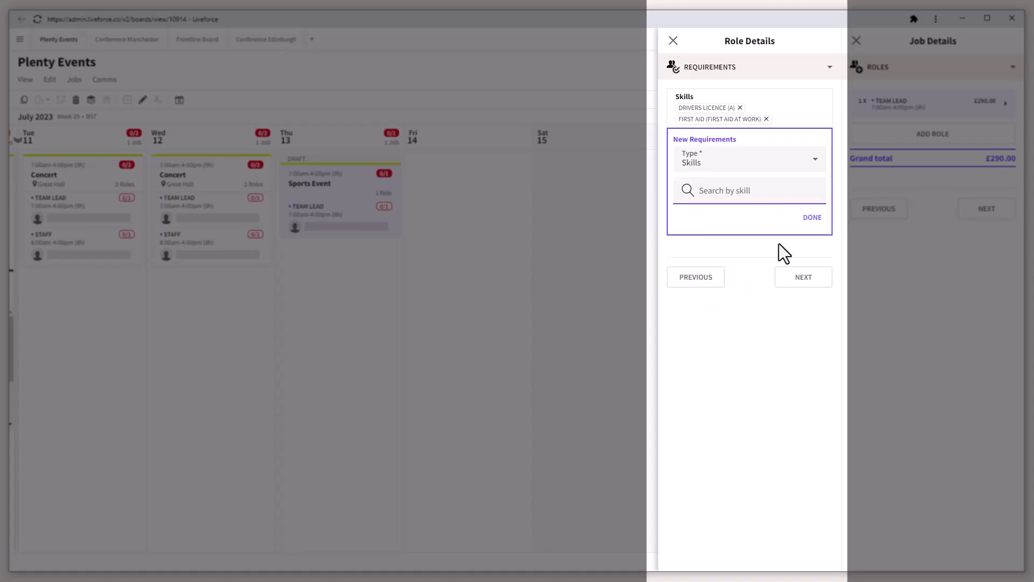
click(816, 164)
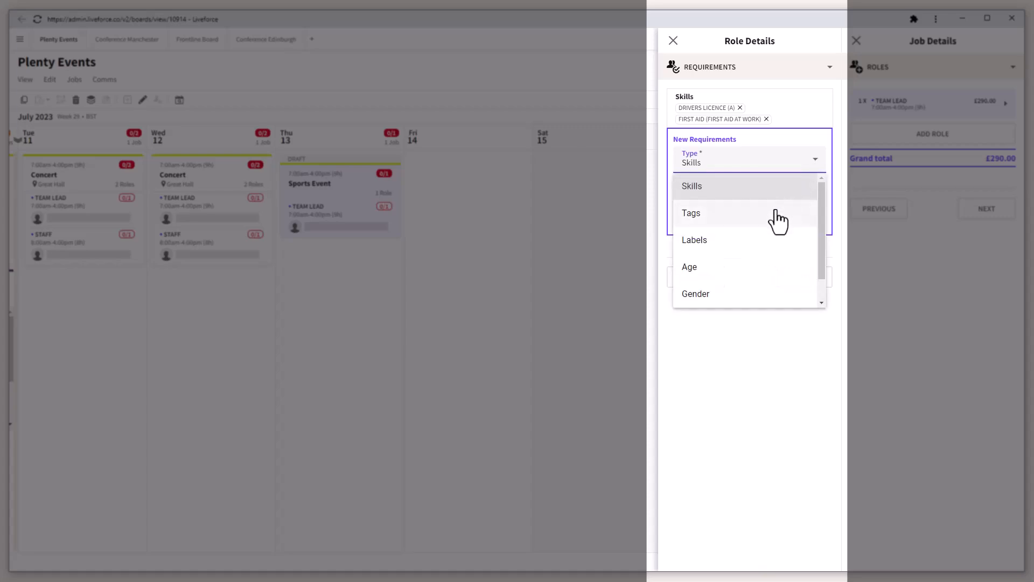
Add the A Team tag and the Google label as Team Lead requirements, then finish
click(774, 218)
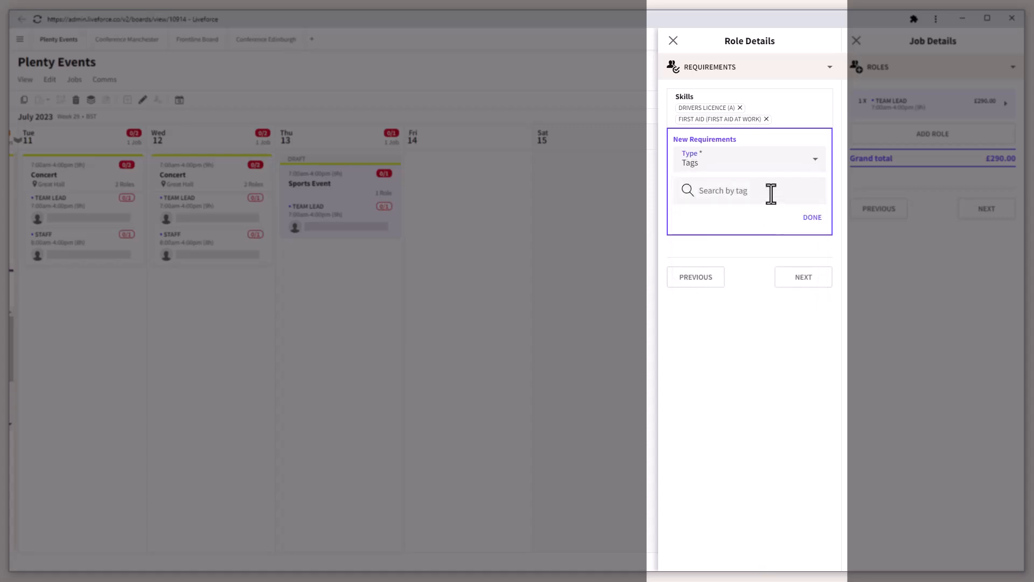
click(772, 192)
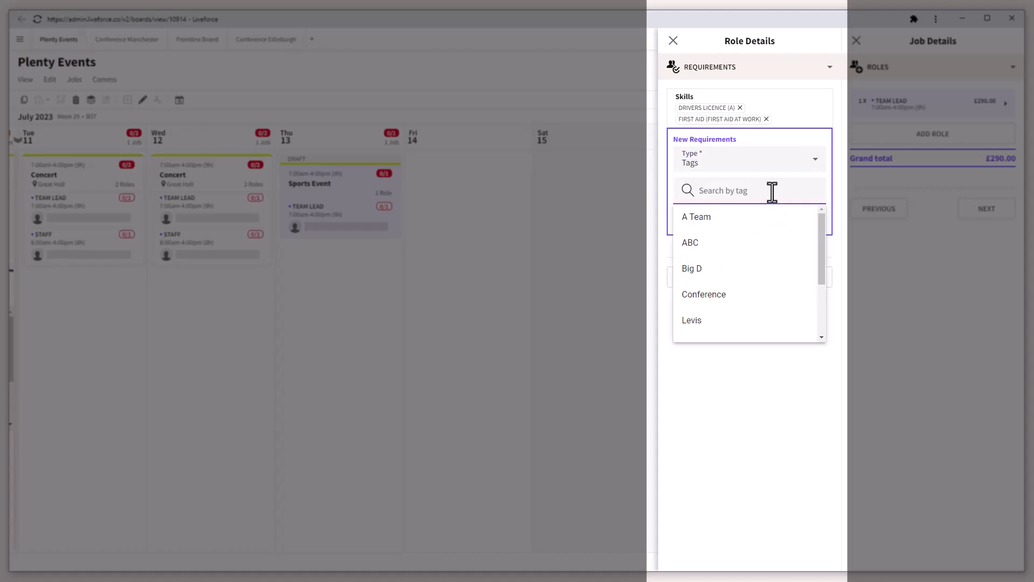
mouse_move(819, 228)
mouse_down()
mouse_move(812, 283)
mouse_move(822, 215)
mouse_up()
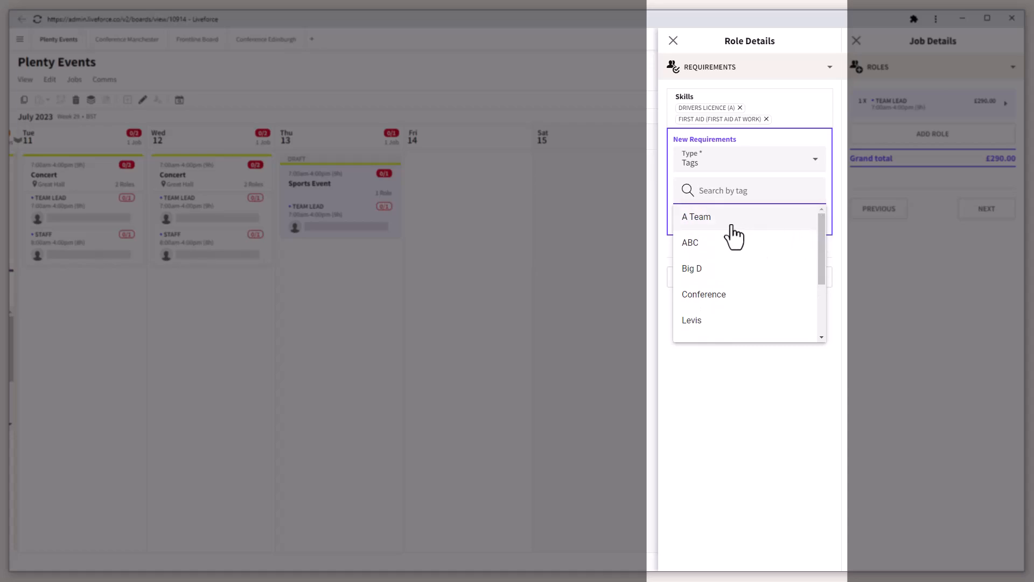
click(701, 223)
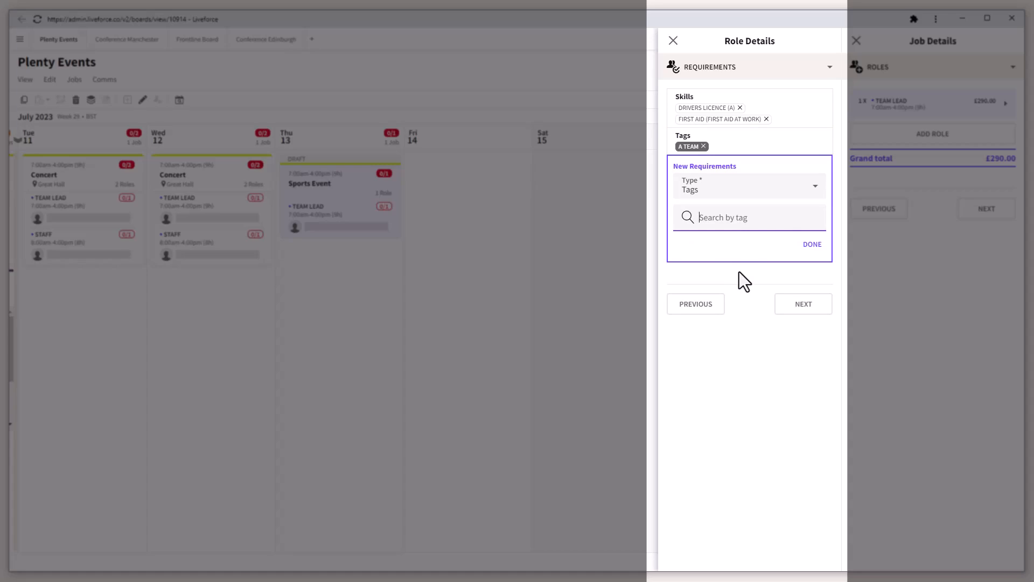
click(814, 191)
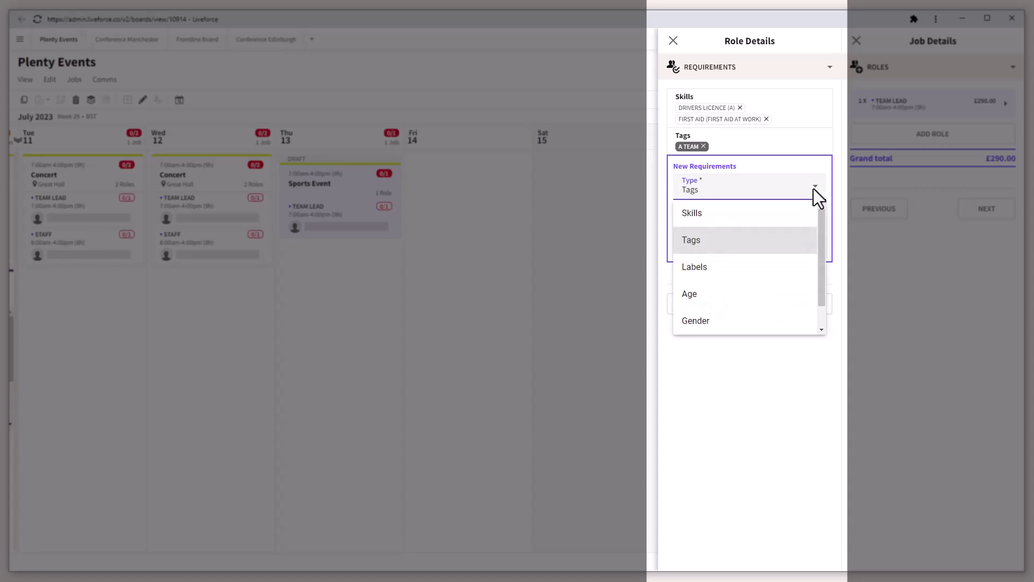
click(758, 269)
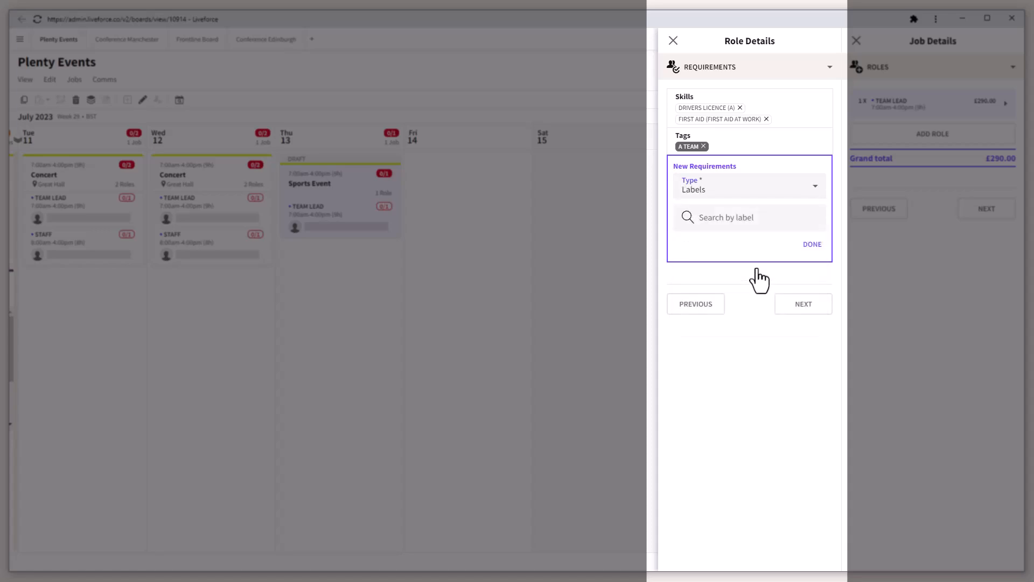
click(746, 217)
drag(819, 251, 818, 299)
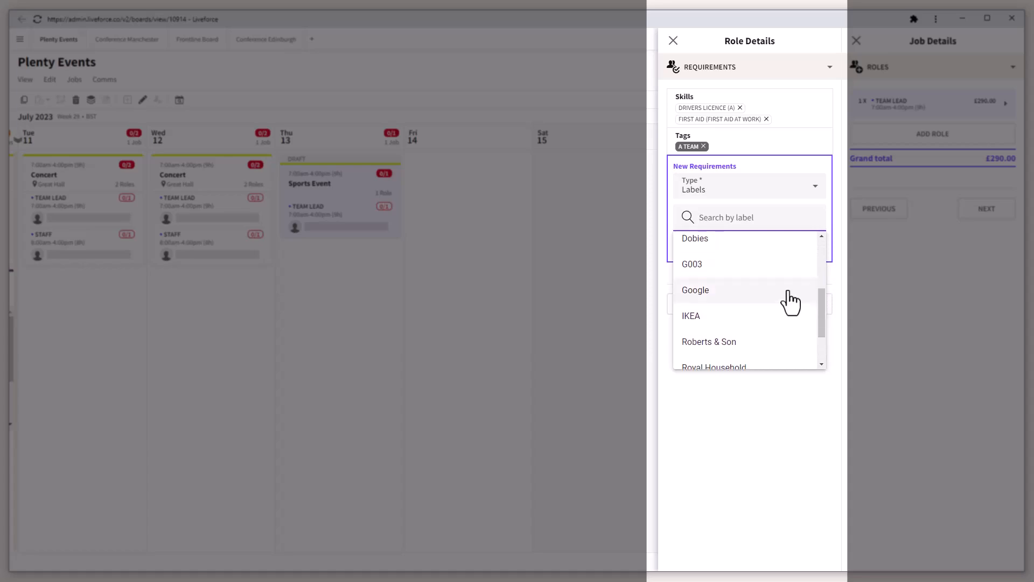
click(695, 293)
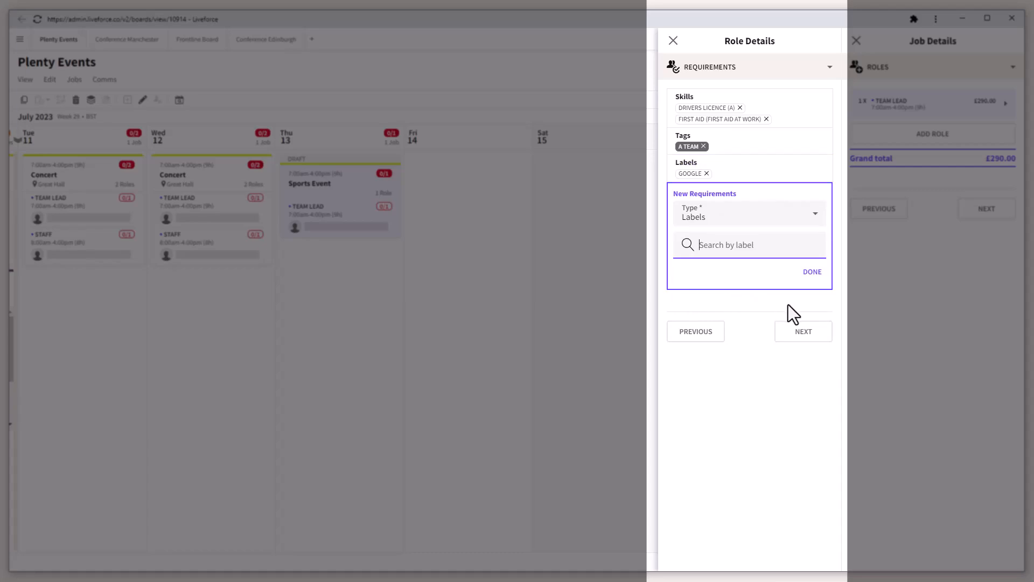
click(813, 272)
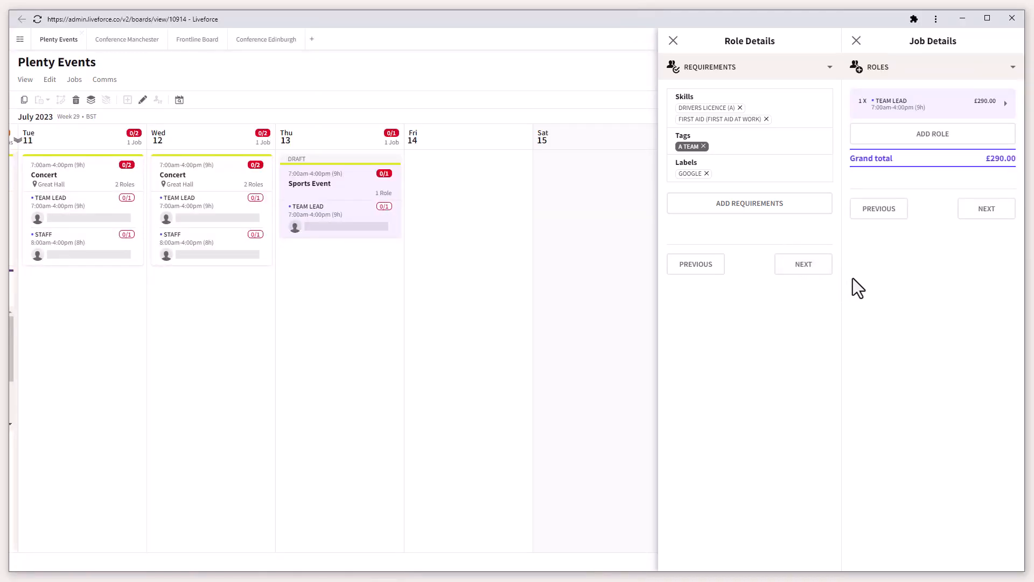
Add a Staff role with its shift start moved from 08 to 09
click(938, 141)
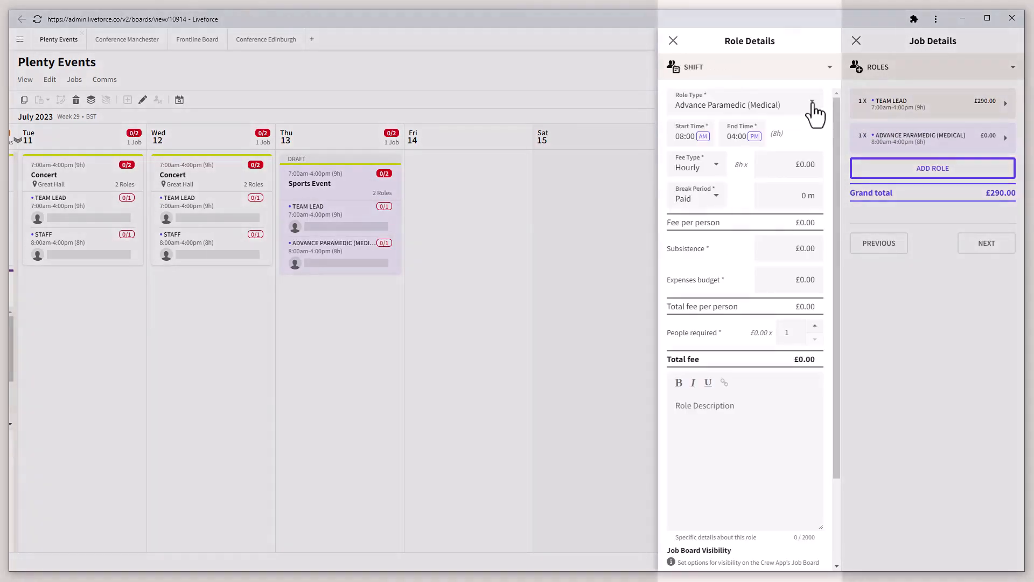
click(814, 105)
drag(819, 128, 816, 232)
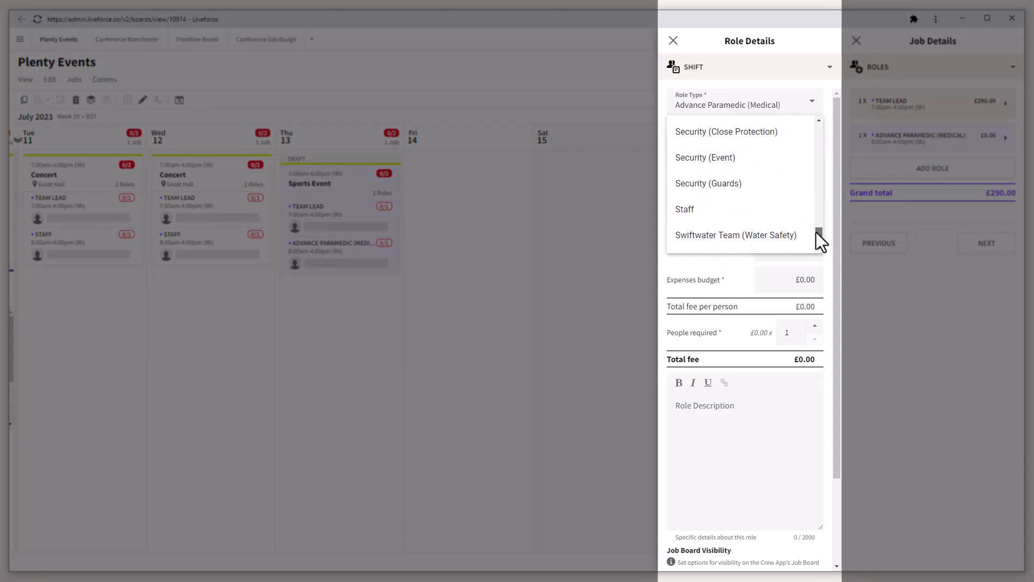
click(721, 216)
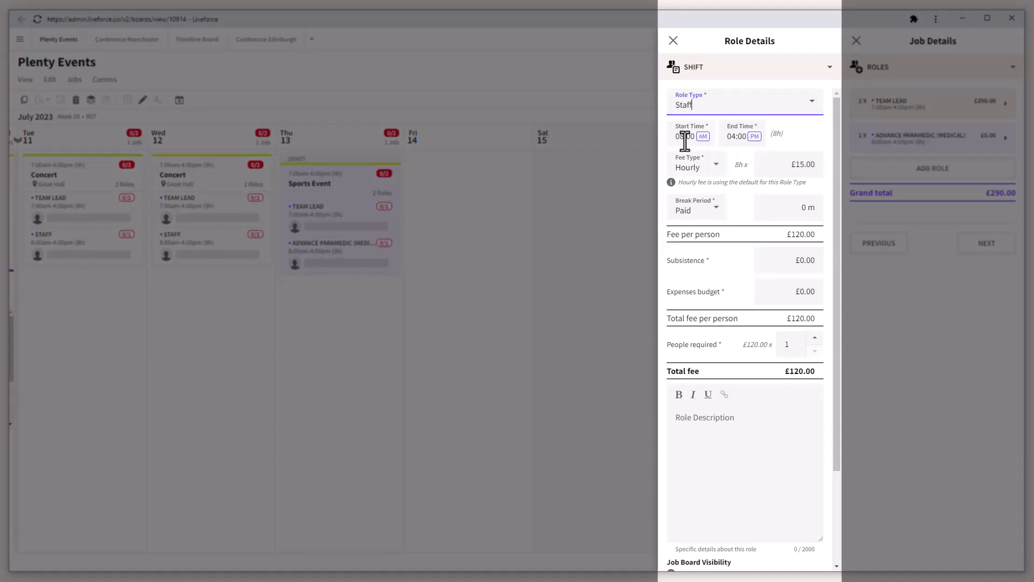
click(678, 138)
click(680, 114)
Give the Staff role a fixed £80 fee for 3 people (£240 total) and continue to Location
click(719, 173)
click(696, 222)
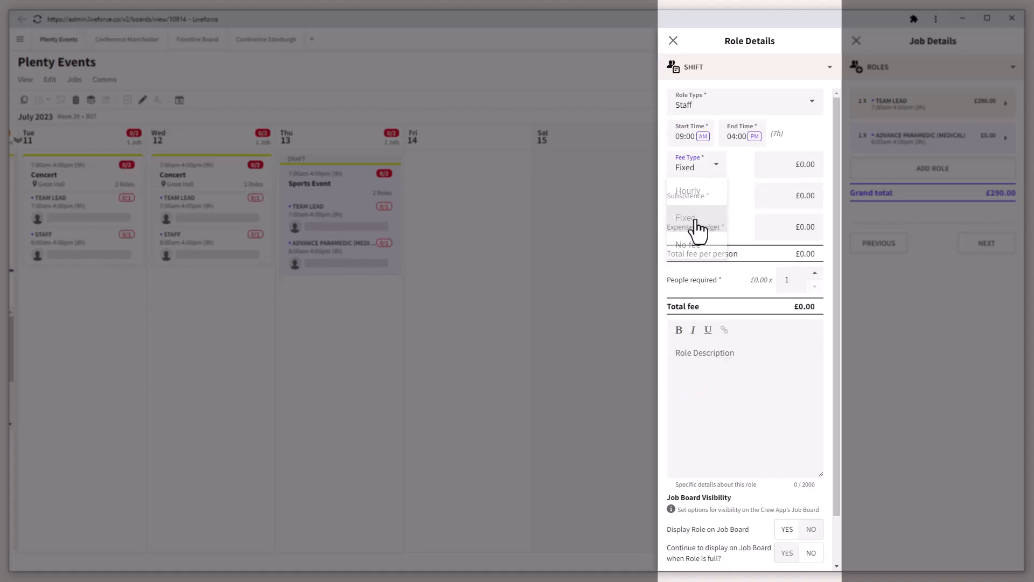
click(799, 167)
text(80)
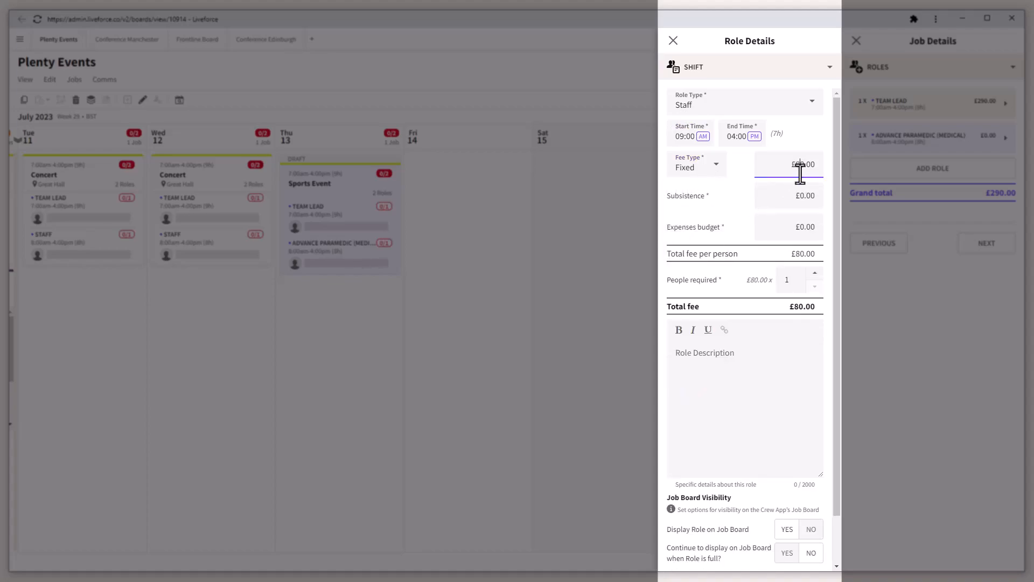
click(815, 273)
click(816, 275)
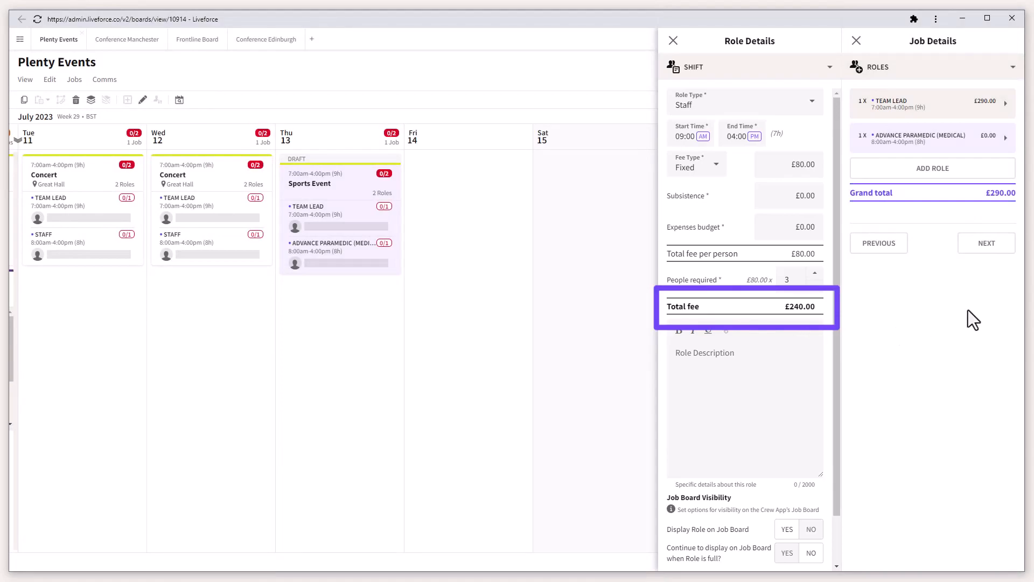
click(995, 248)
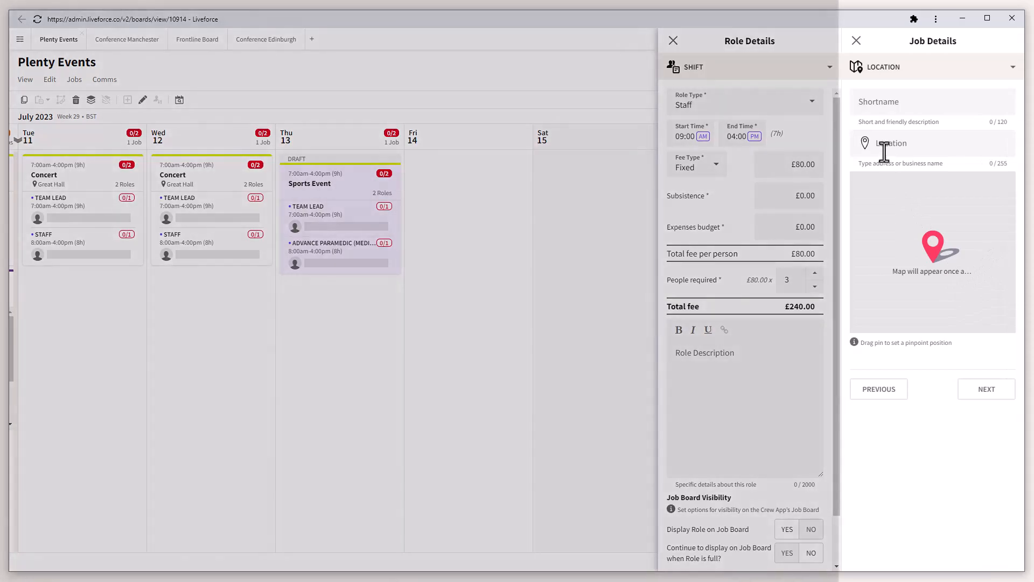
Set the Sports Event location to Wembley Stadium with shortname Gate C, and adjust the map pin
click(883, 145)
text(W)
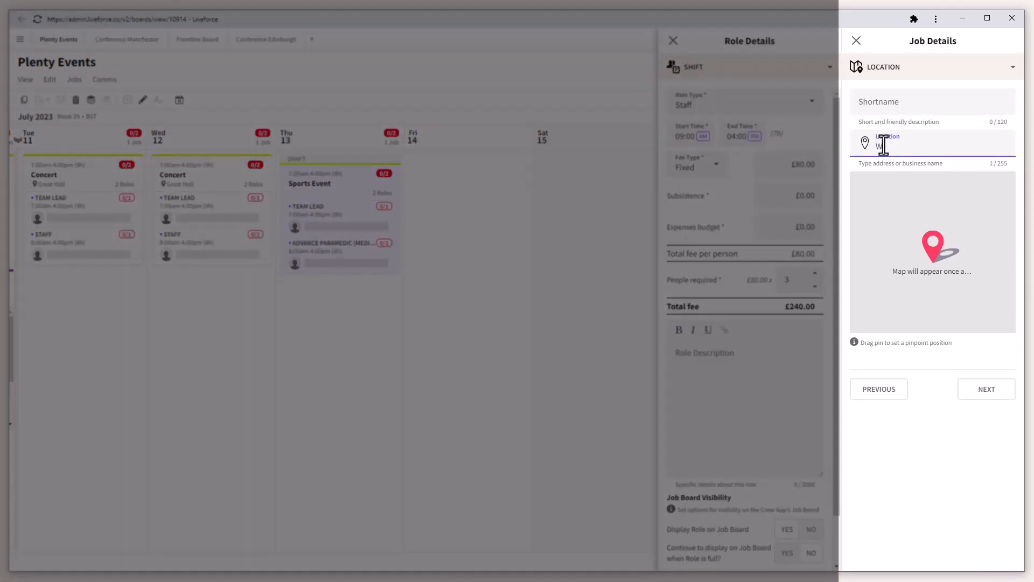
text(embl)
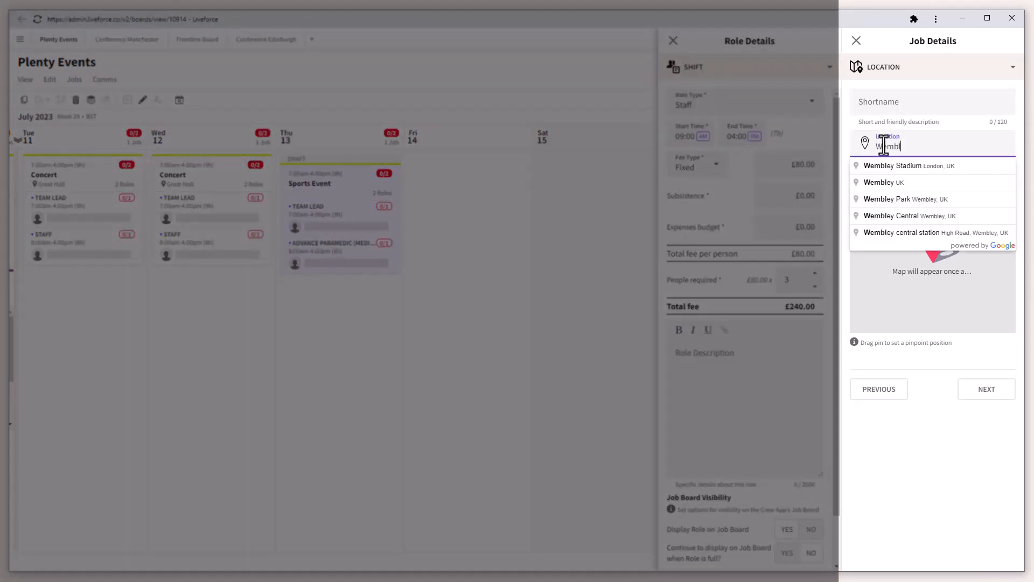
click(892, 167)
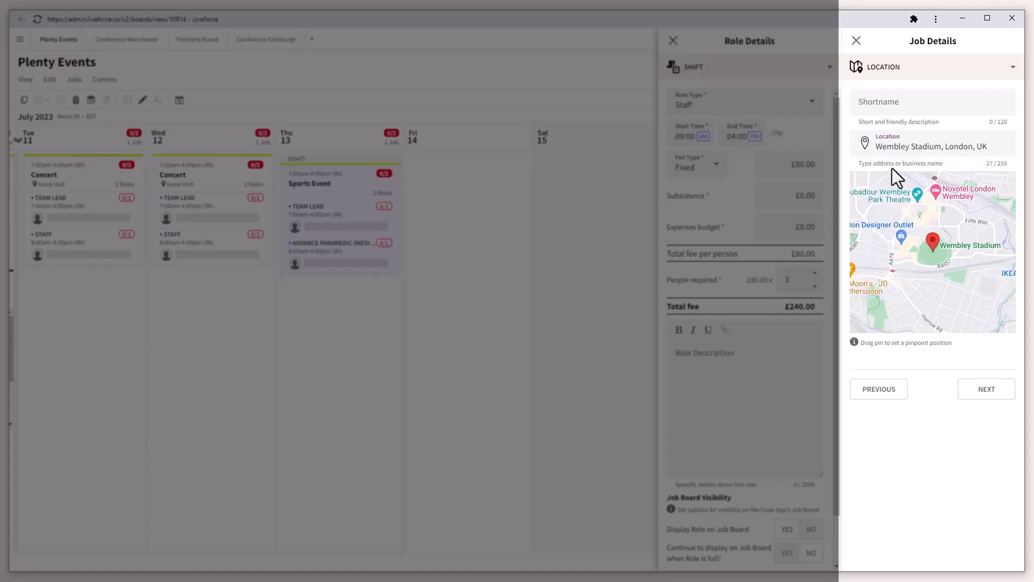
click(903, 99)
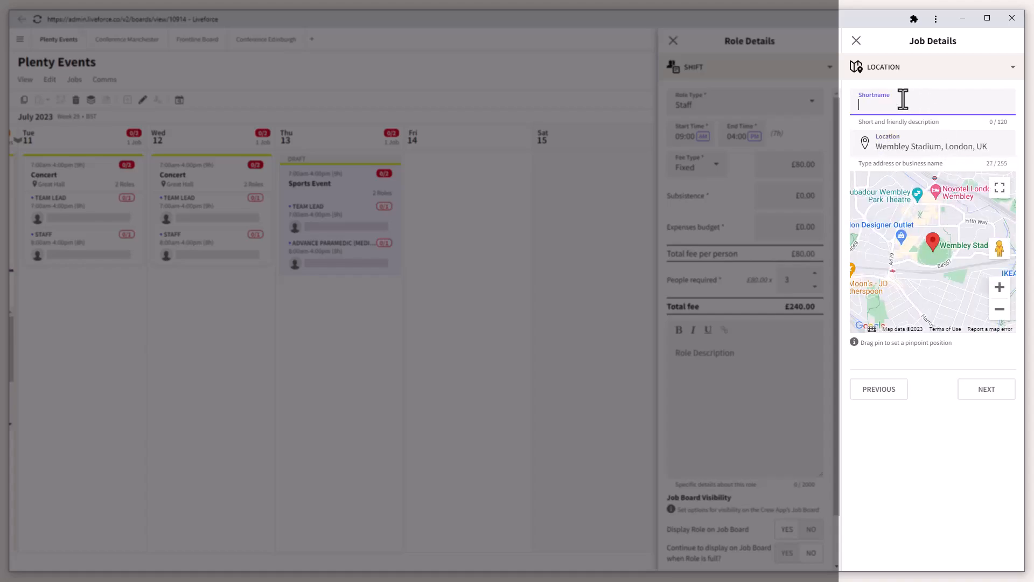
text(Gate C)
click(937, 252)
drag(937, 248, 933, 229)
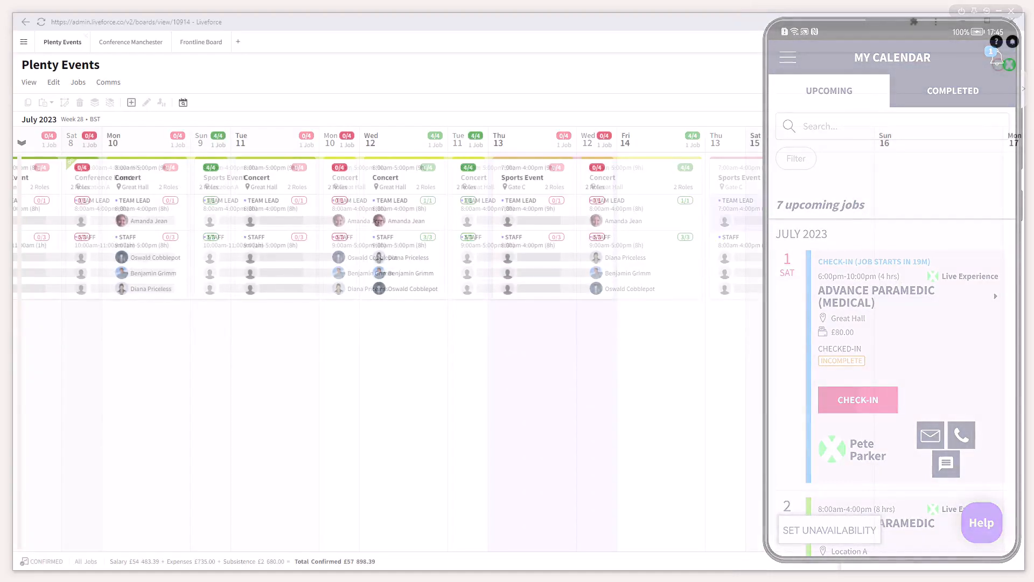
Show Available crew for the Thursday Staff role, then continue to the Job Ad page
click(554, 273)
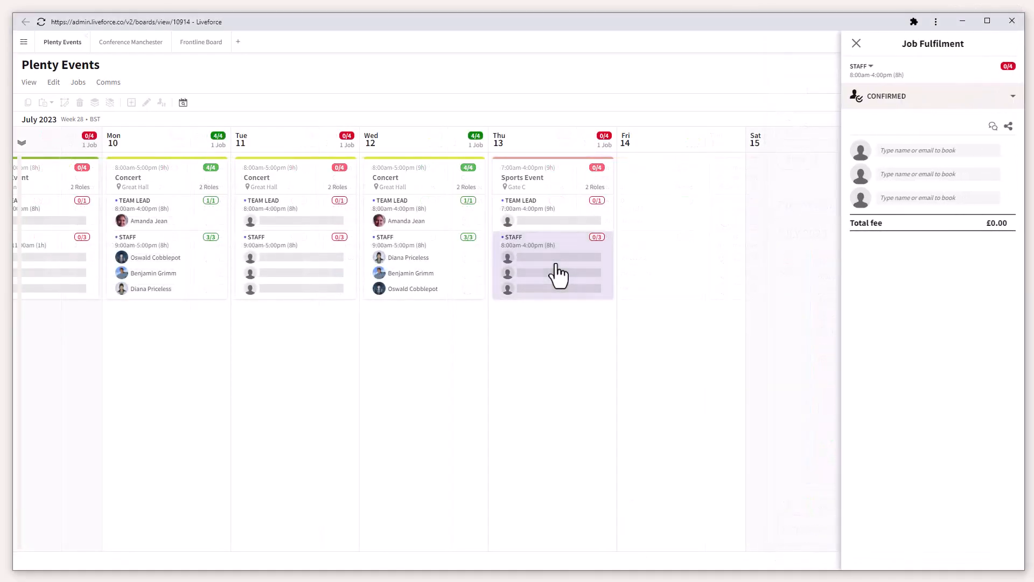
click(957, 100)
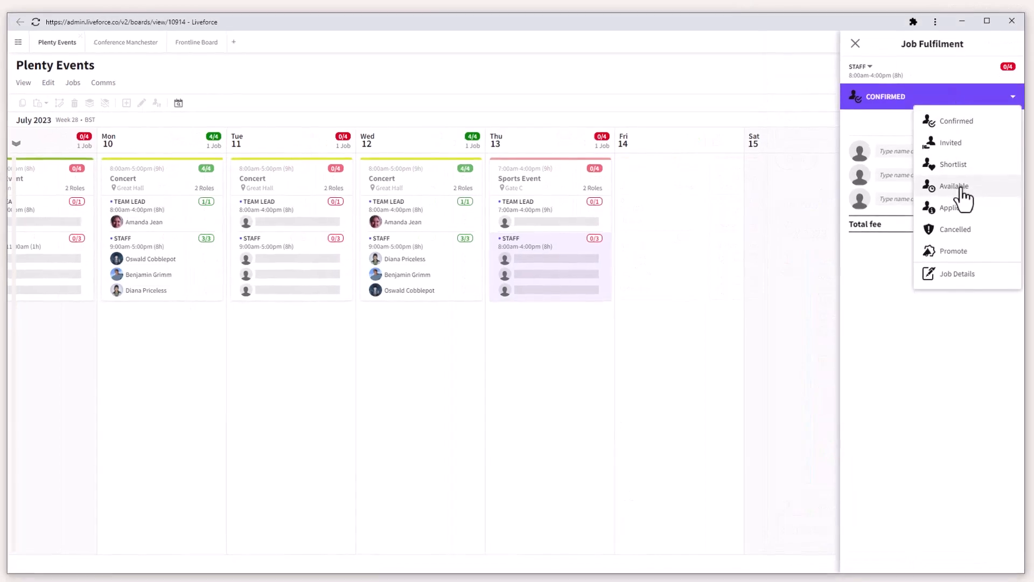
click(961, 188)
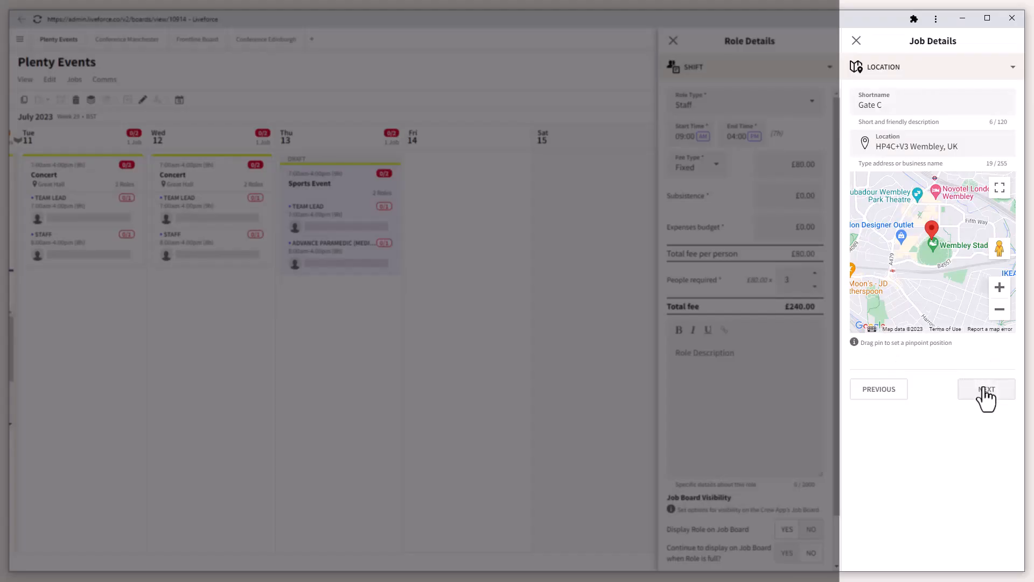
click(981, 394)
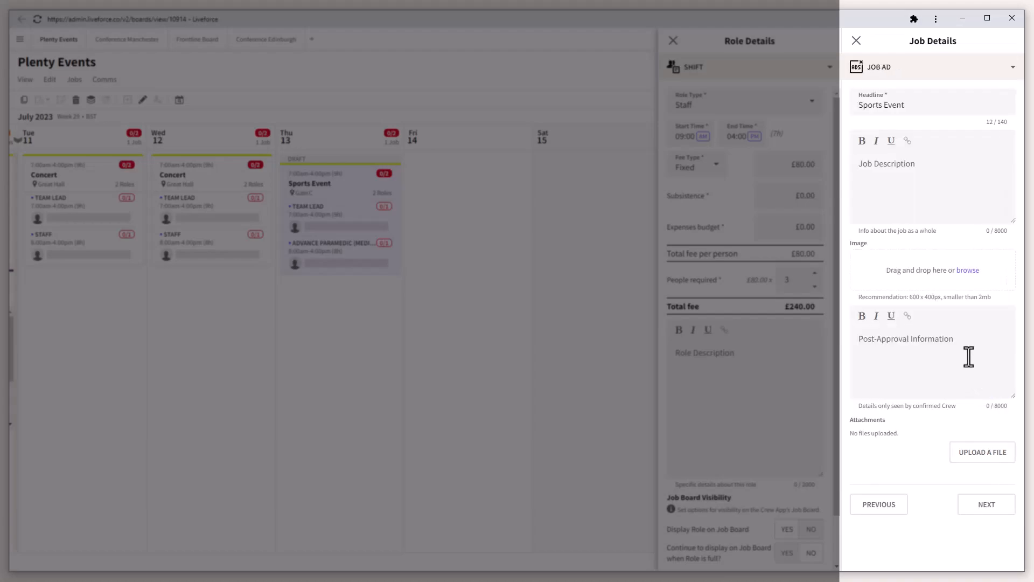
Enter 'Gate 123456' as post-approval information and select the Thursday Sports Event
click(929, 340)
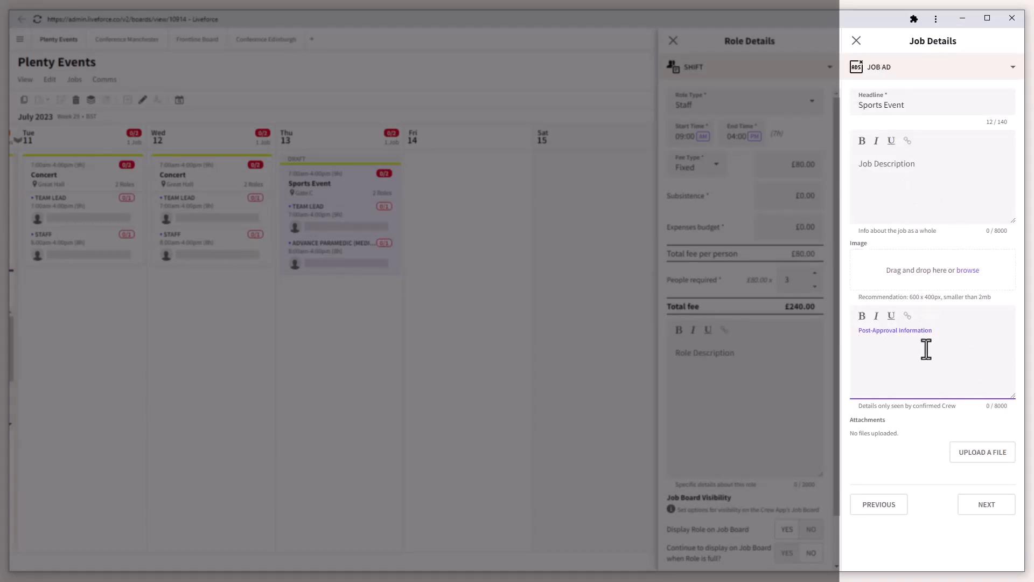
text(Gate 123456)
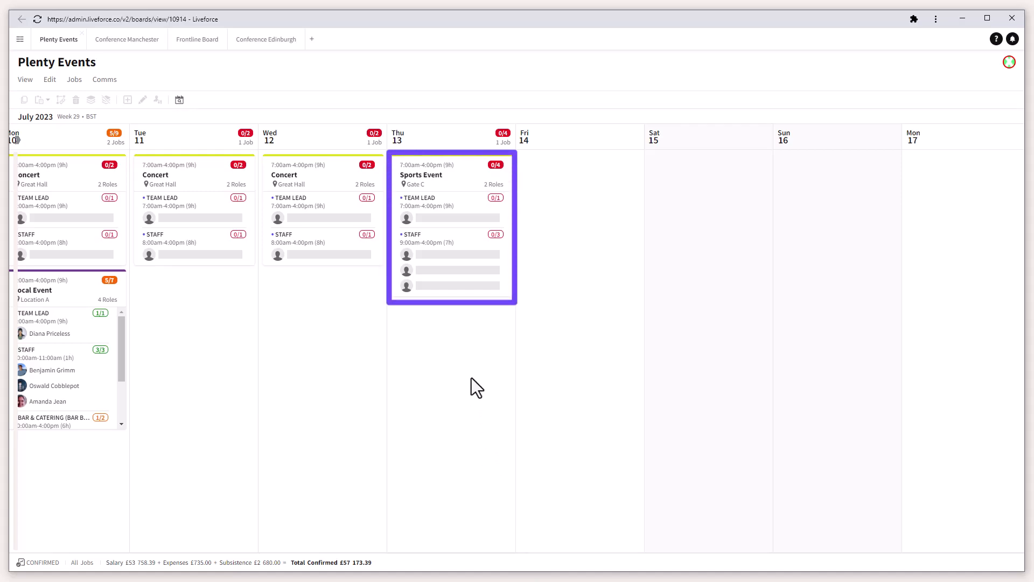
click(447, 183)
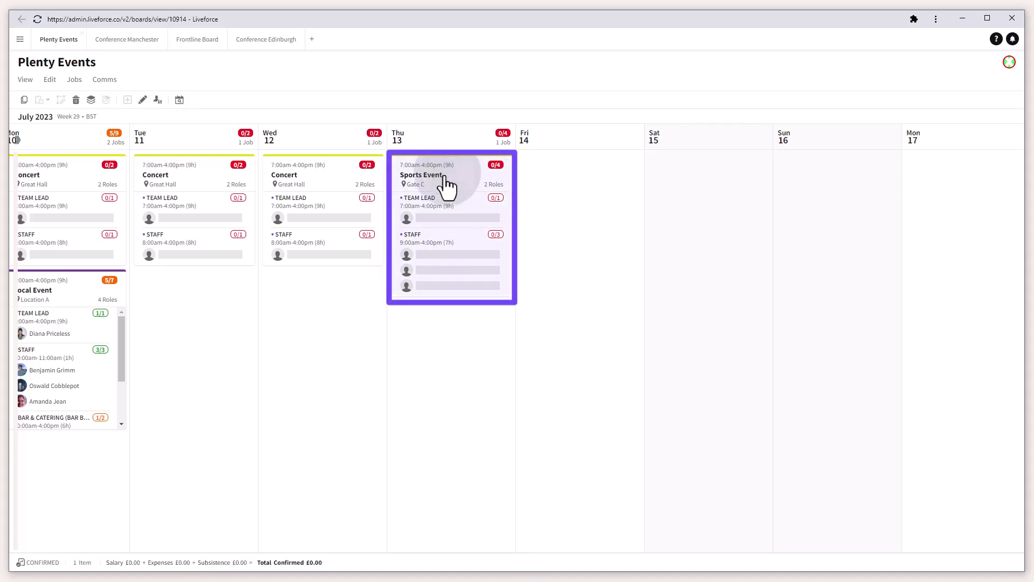
Copy the Sports Event and paste it onto Friday 14 and Monday 17
click(23, 100)
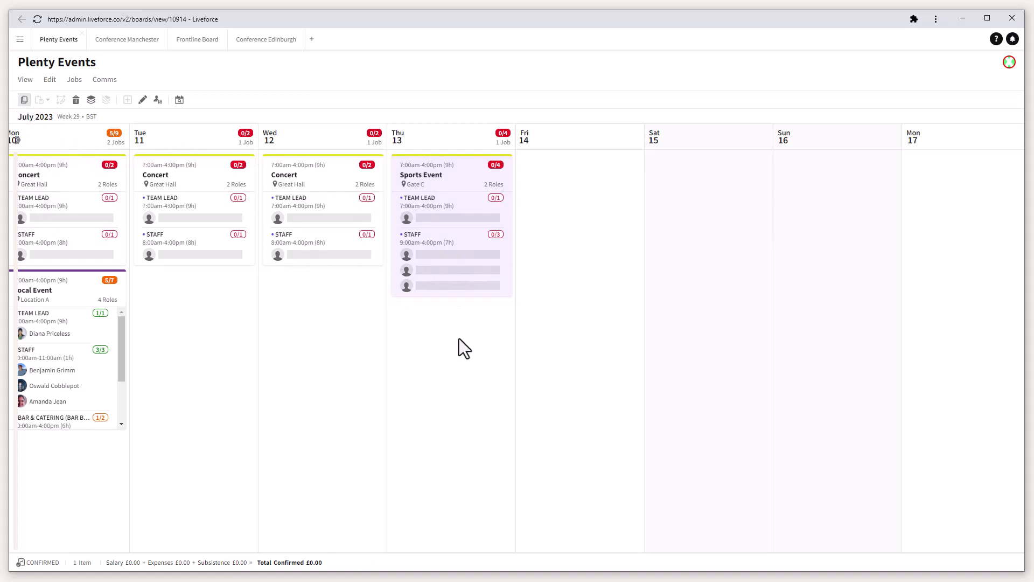
click(599, 397)
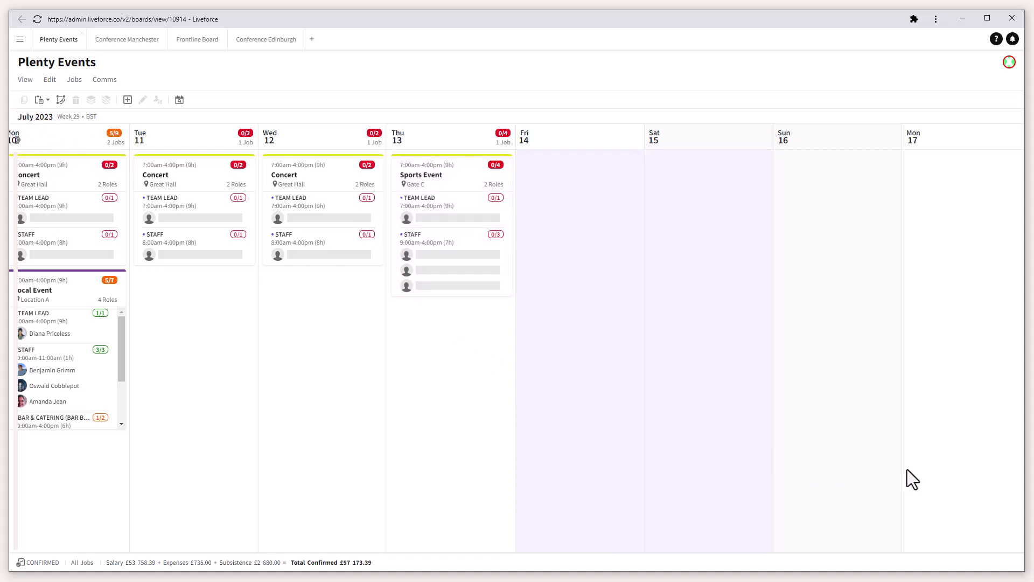
ctrl+click(949, 468)
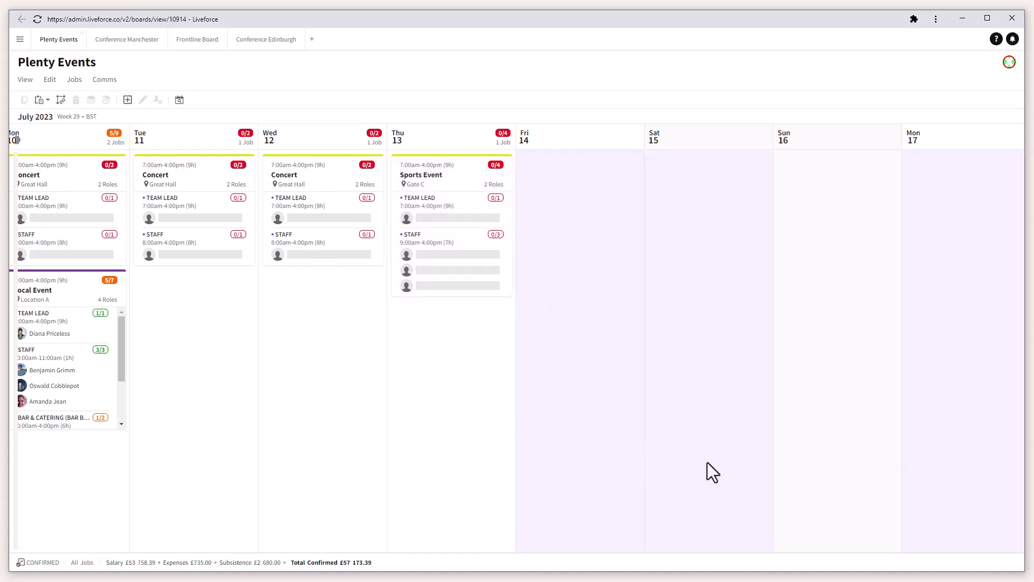
key(ctrl+v)
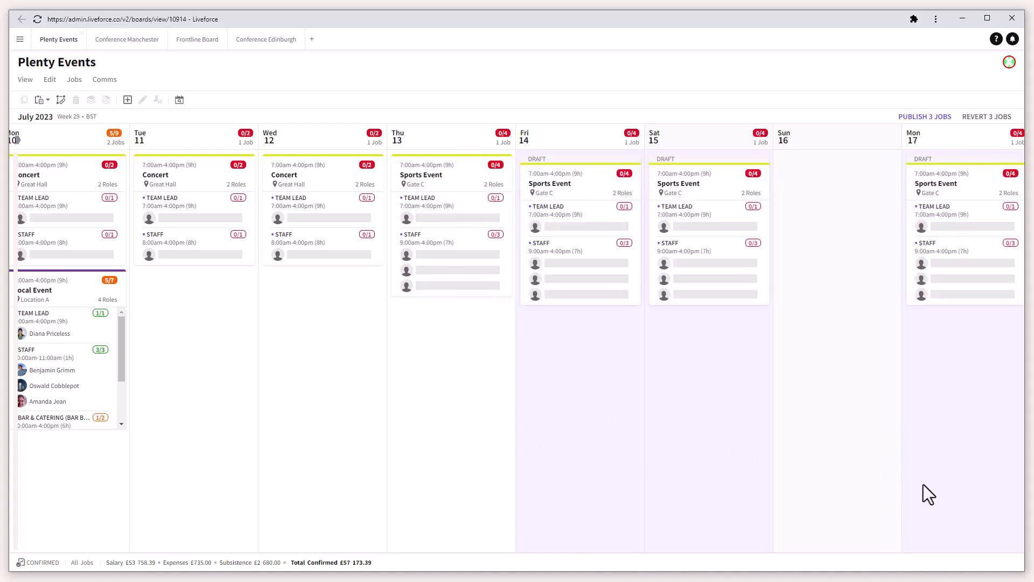
Paste the selected Sports Events onto later July dates starting Tuesday 18
click(456, 183)
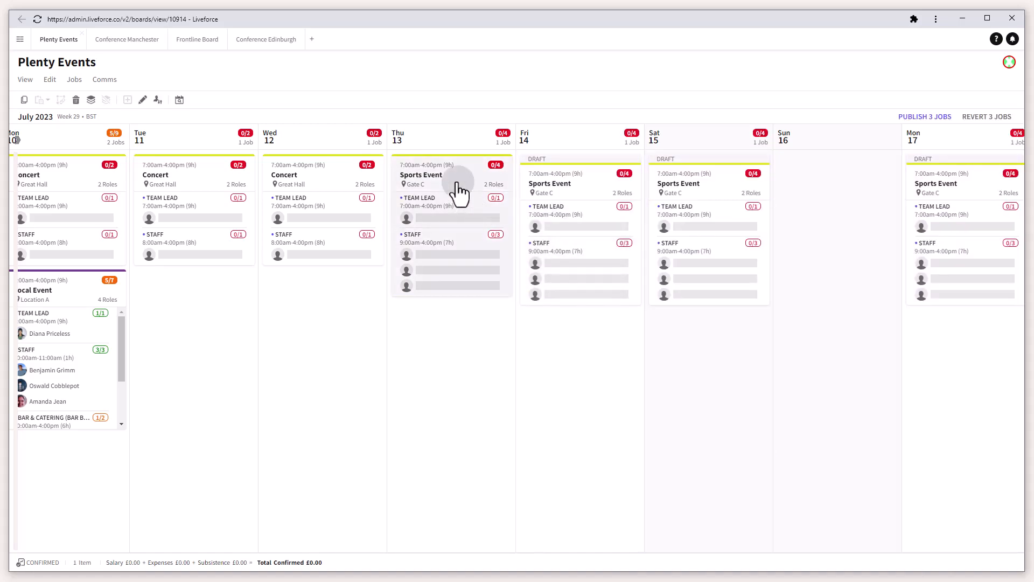
shift+click(958, 191)
drag(903, 390, 357, 433)
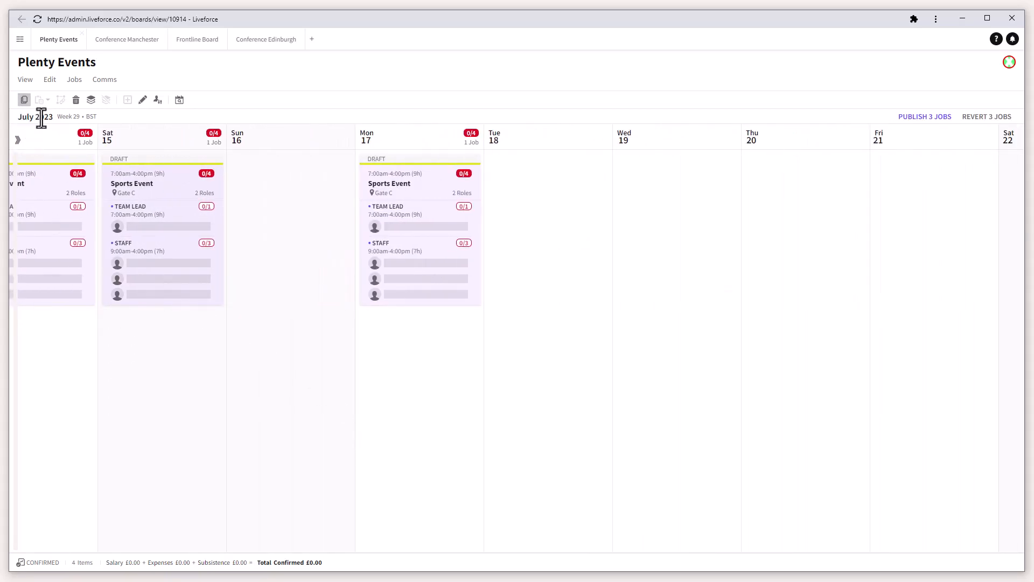
click(558, 390)
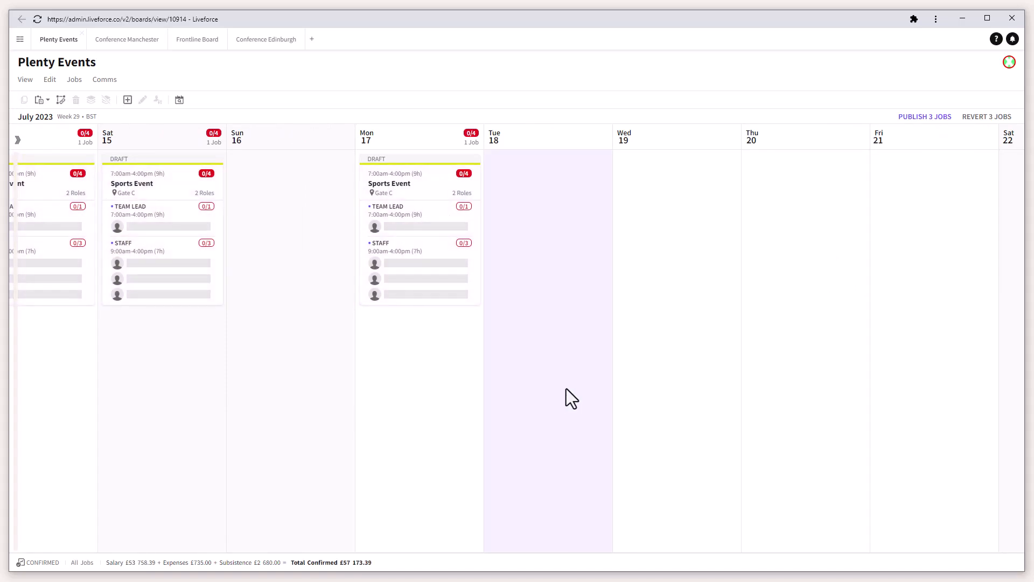
key(ctrl+v)
Paste the Monday Local Event with its roles onto Sunday 9 and publish all 8 jobs
mouse_move(717, 464)
mouse_down()
mouse_move(647, 466)
mouse_move(891, 476)
mouse_move(311, 441)
mouse_move(696, 469)
mouse_up()
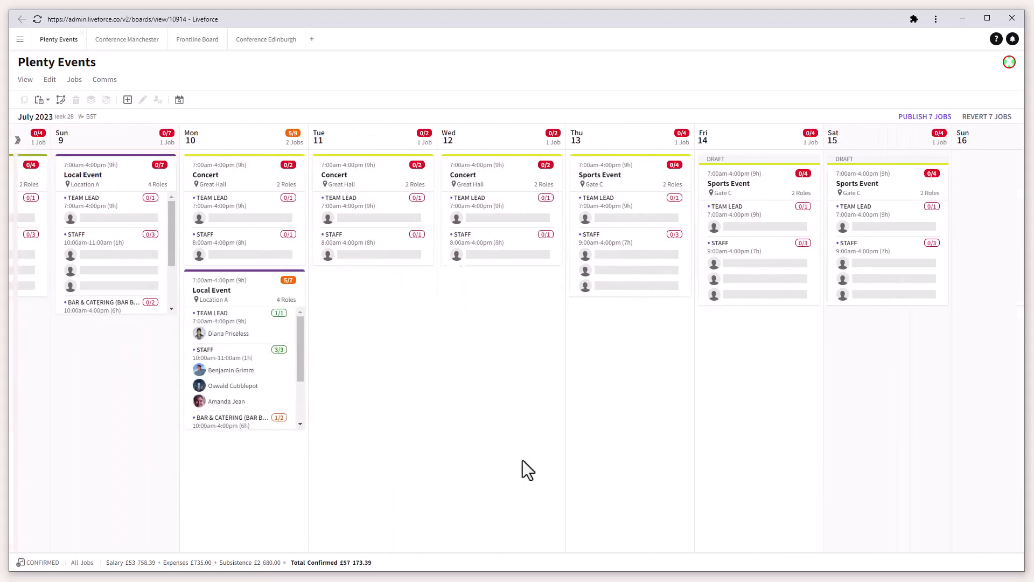
click(305, 305)
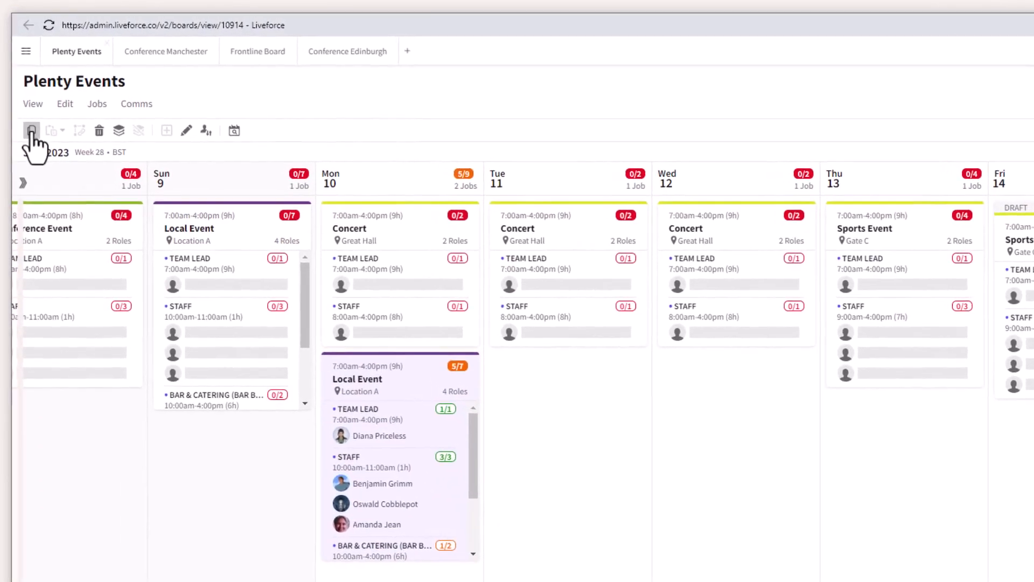
click(272, 534)
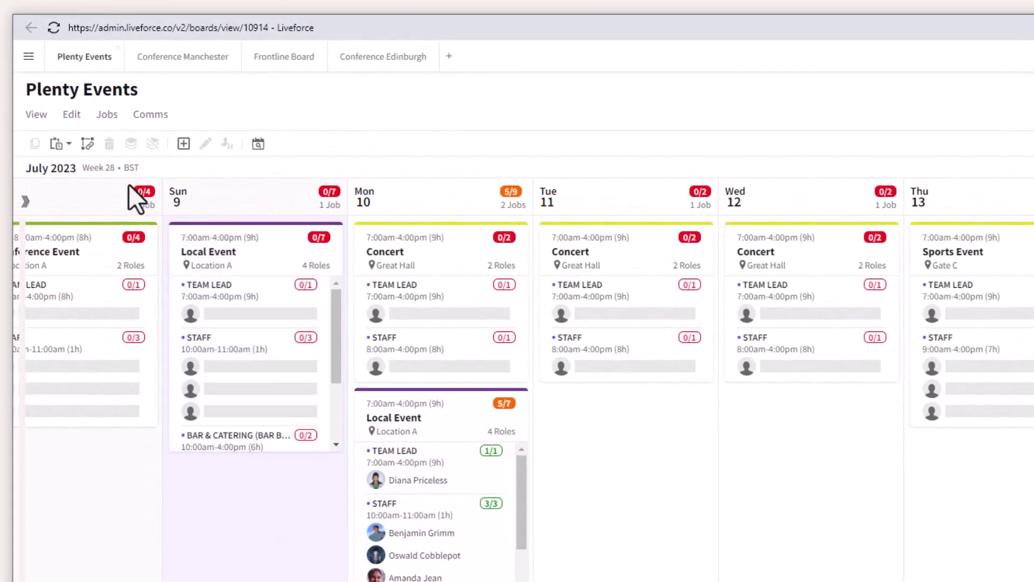
click(60, 144)
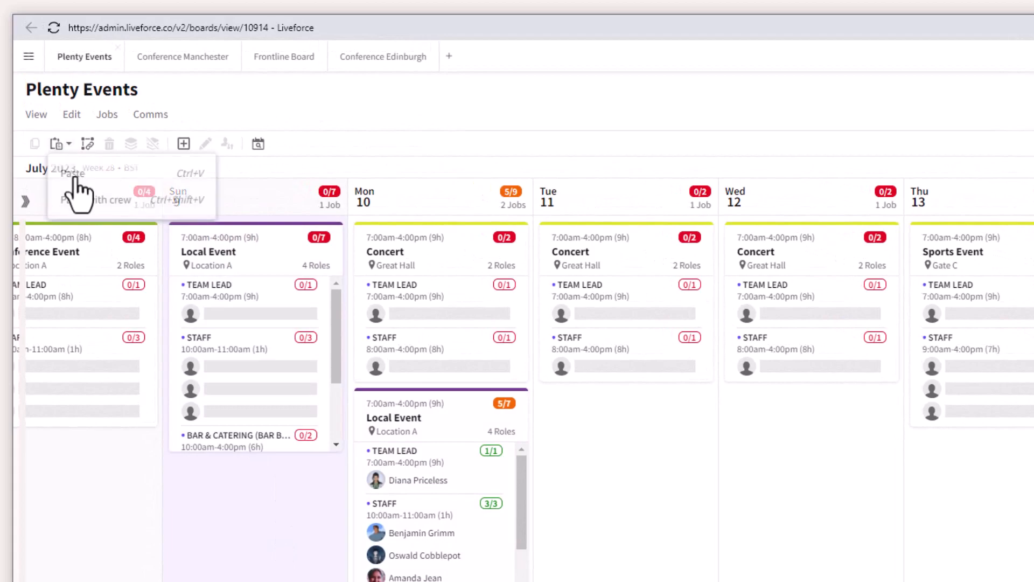
click(89, 202)
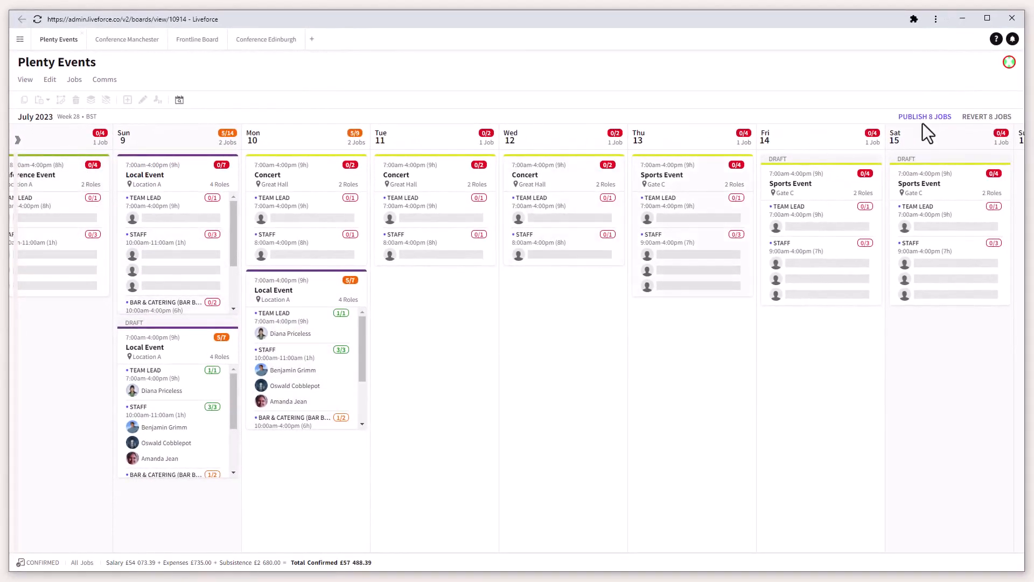
click(983, 125)
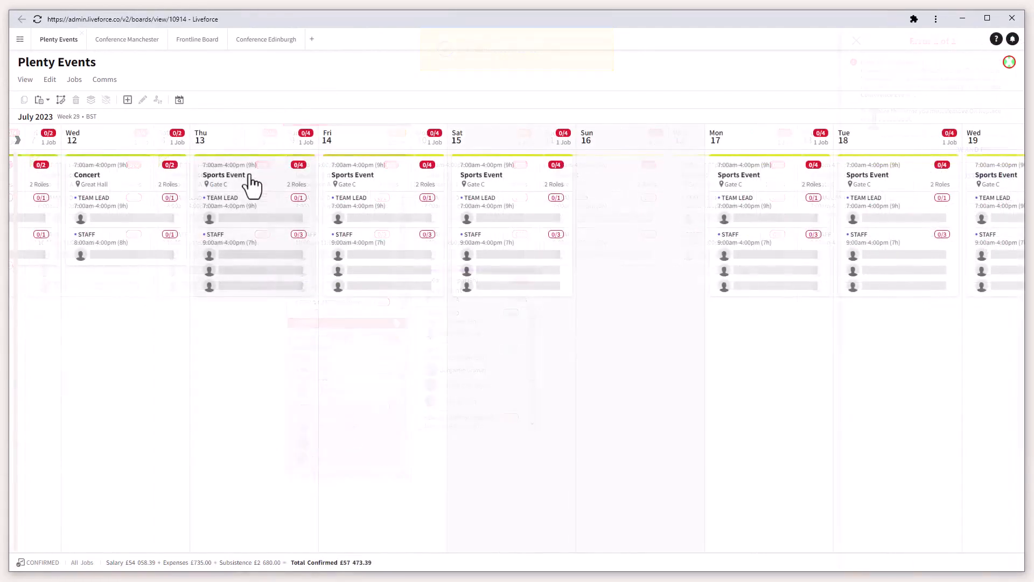
Change the Team Lead start time to 07:30 on the Thu 13–Sat 15 Sports Events
click(251, 185)
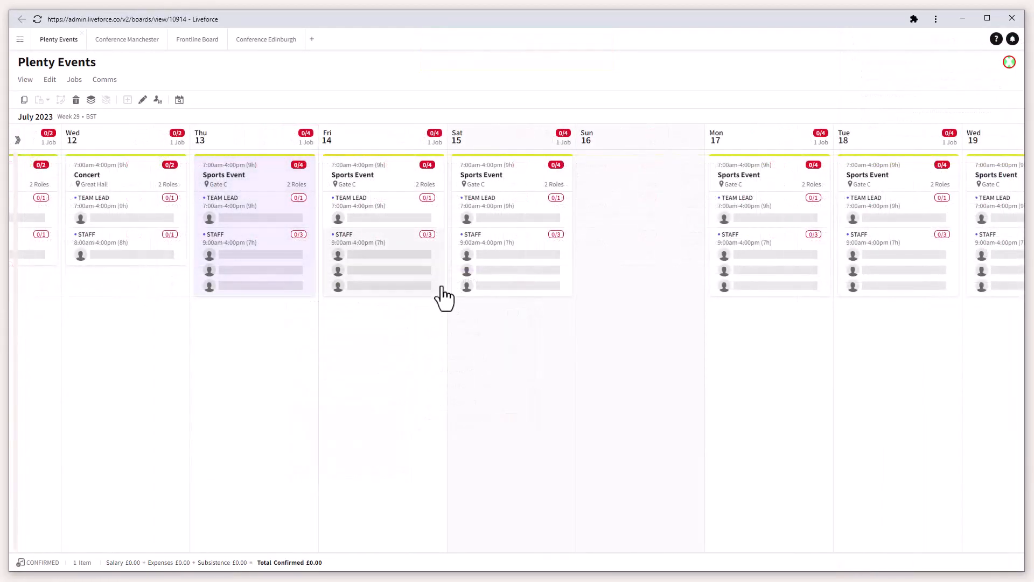
shift+click(511, 186)
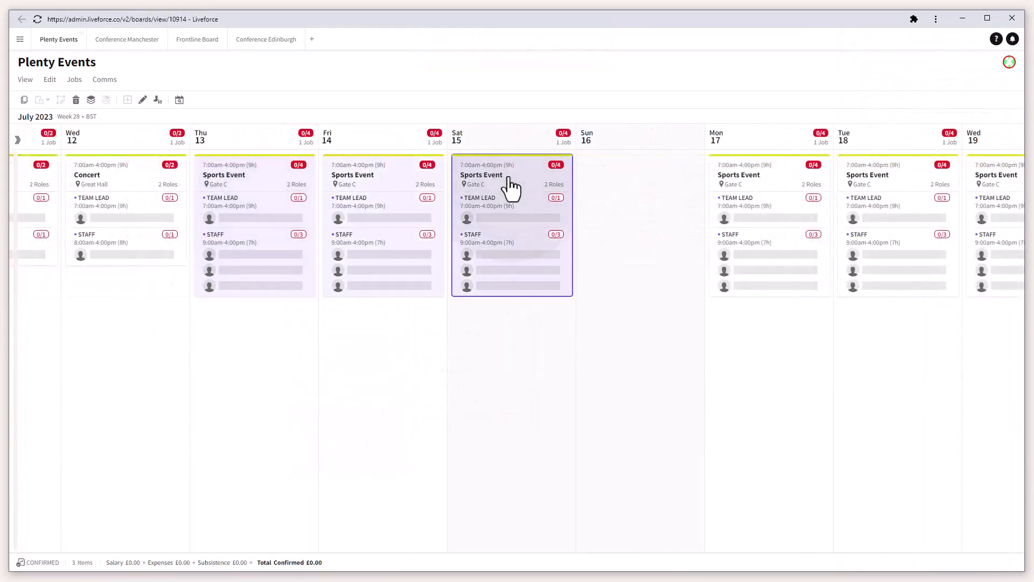
click(143, 101)
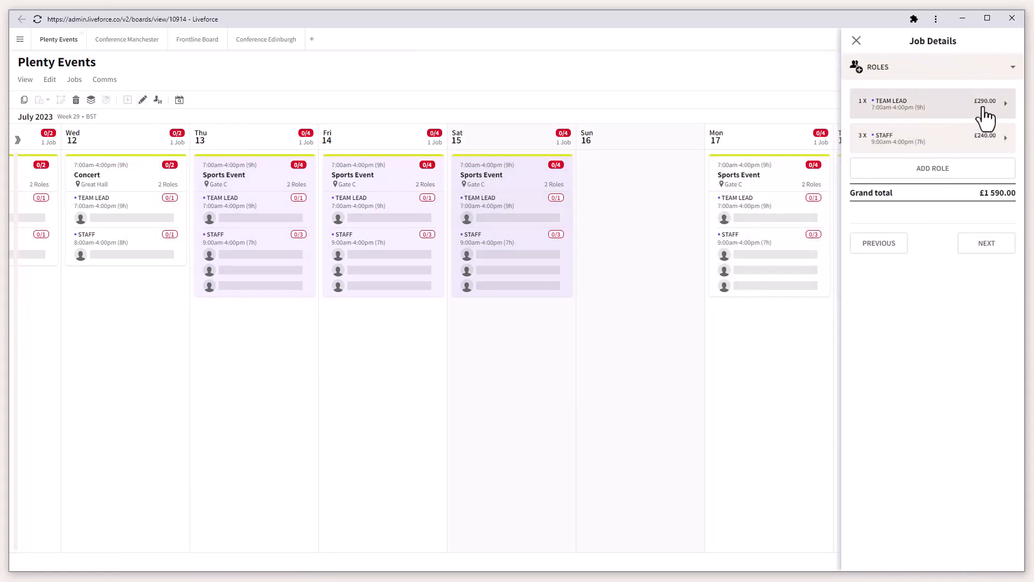
click(985, 114)
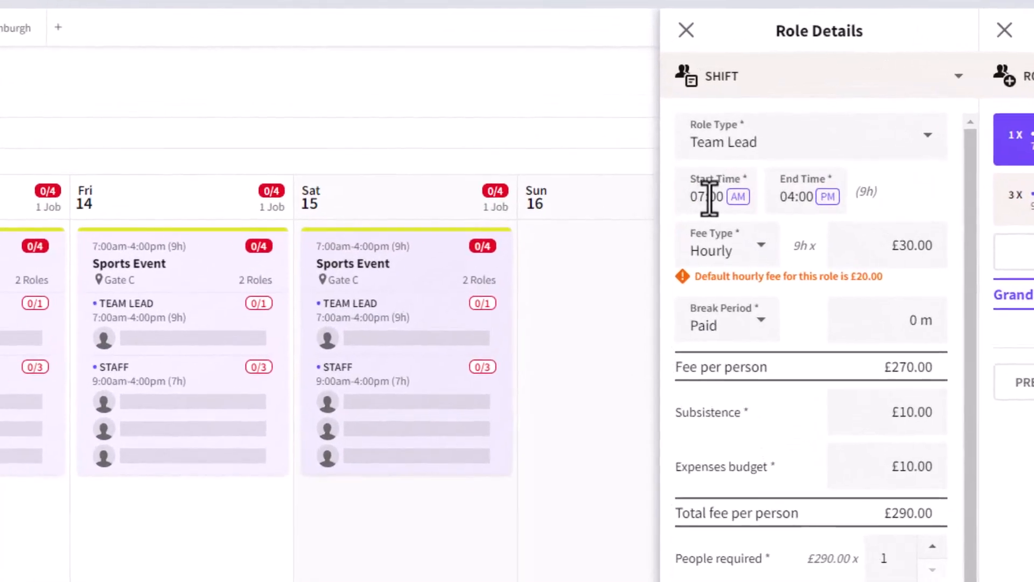
click(709, 196)
click(734, 156)
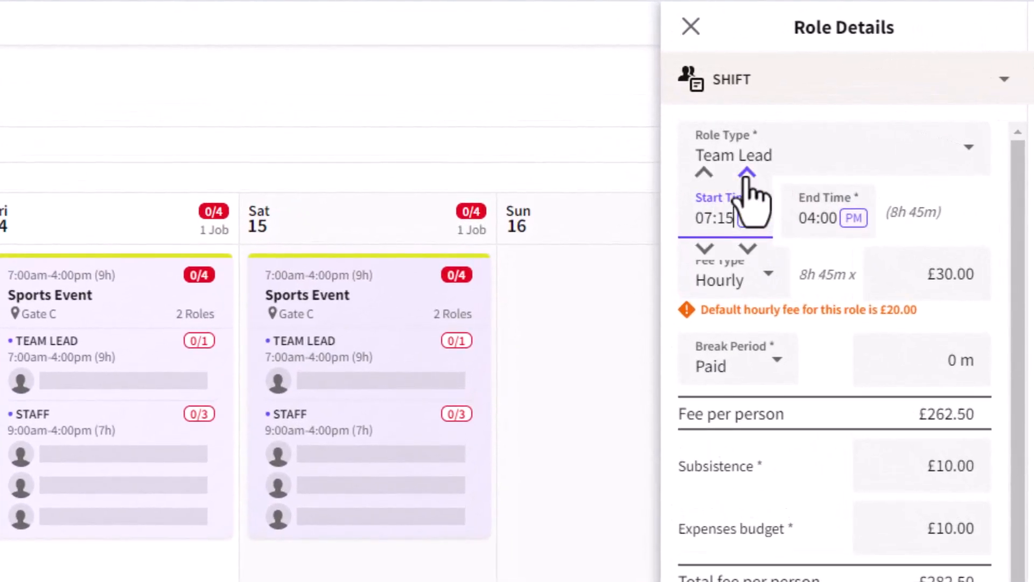
click(746, 174)
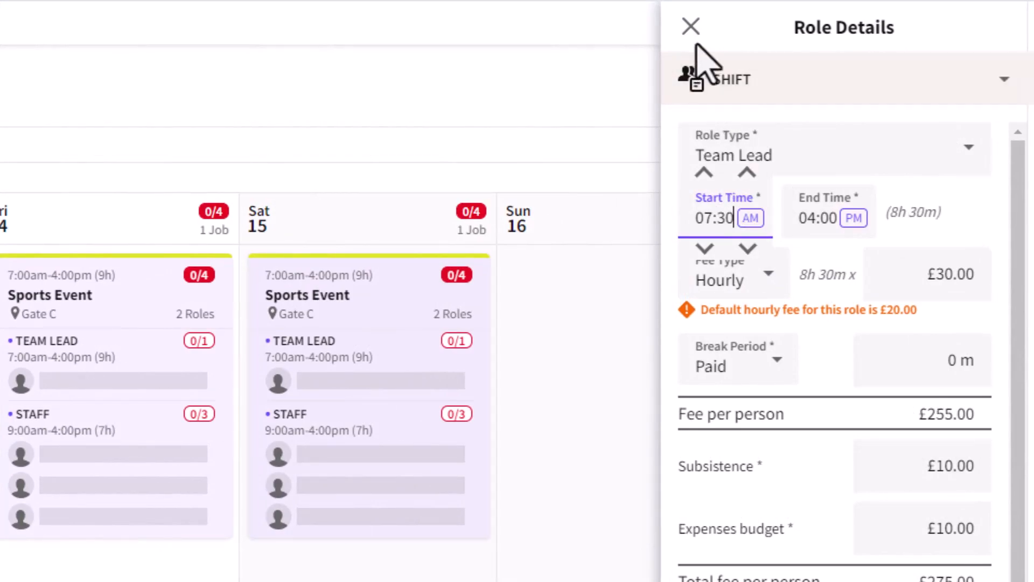
click(690, 27)
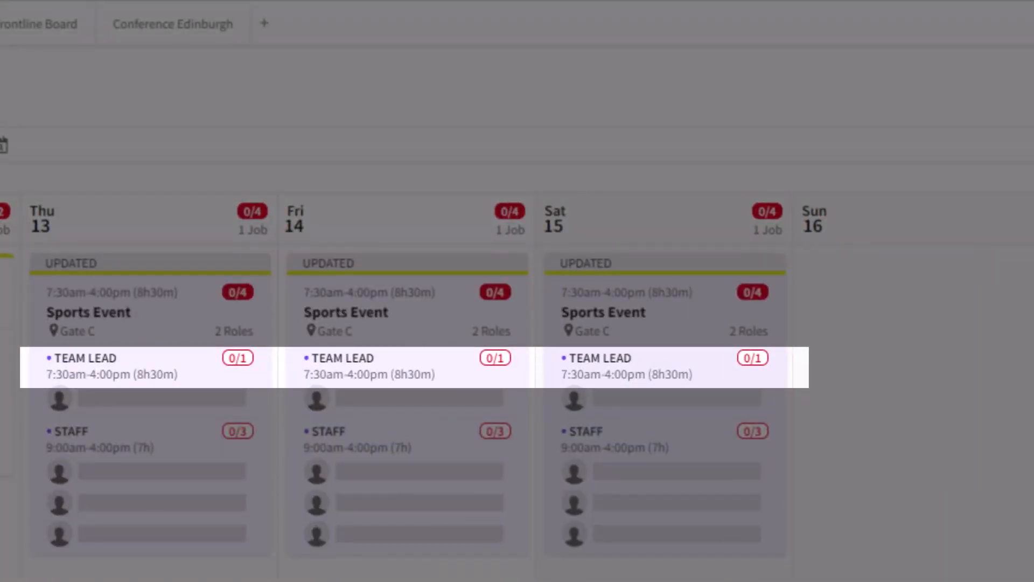
Scroll the board calendar ahead to the week of Fri 21
scroll(517, 387, right, 2)
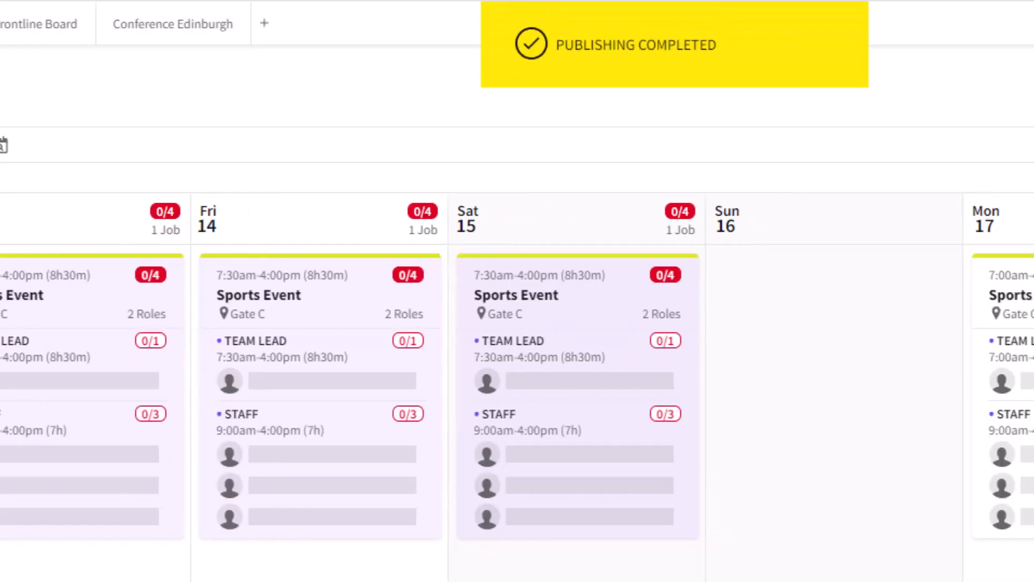
drag(754, 464, 350, 463)
drag(1012, 572, 131, 487)
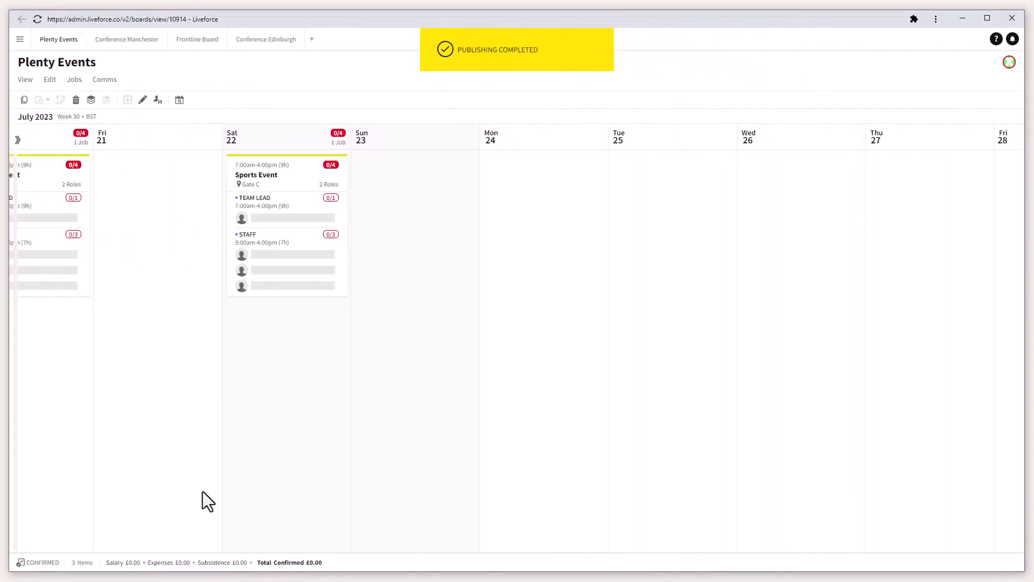
Copy the Sat 22 Sports Event and paste it into Sun 23 through Thu 27
click(221, 187)
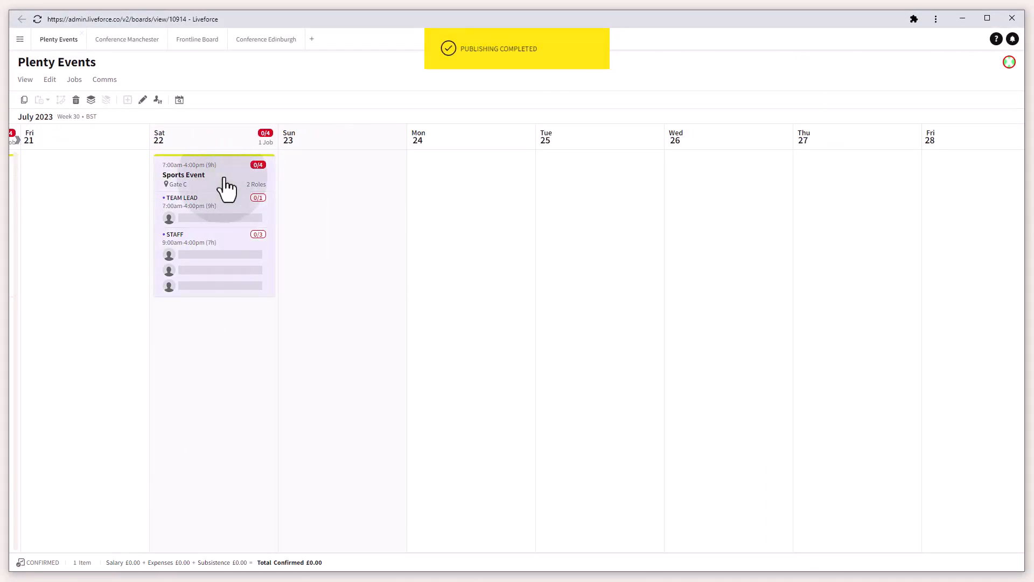
click(24, 100)
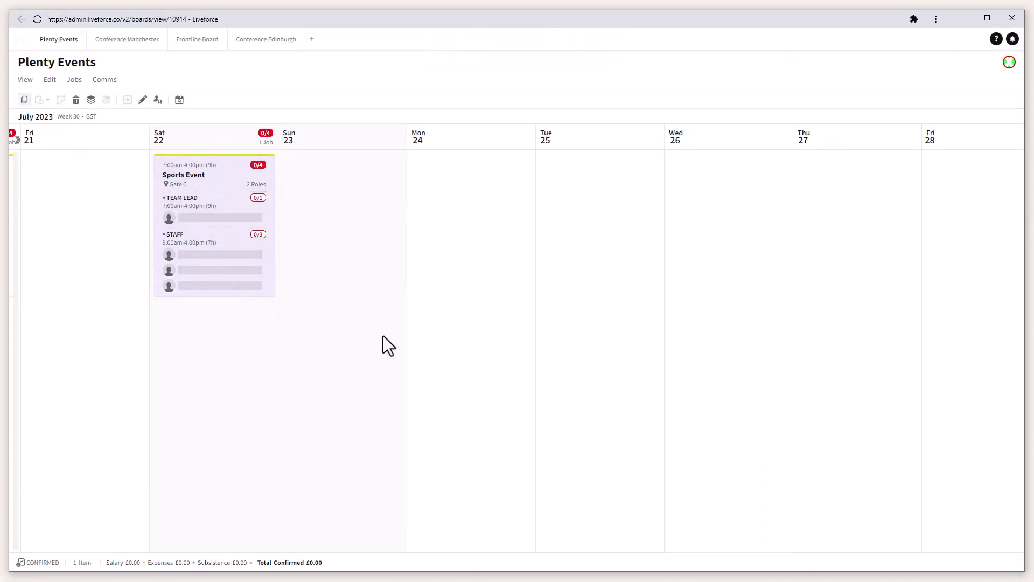
click(363, 364)
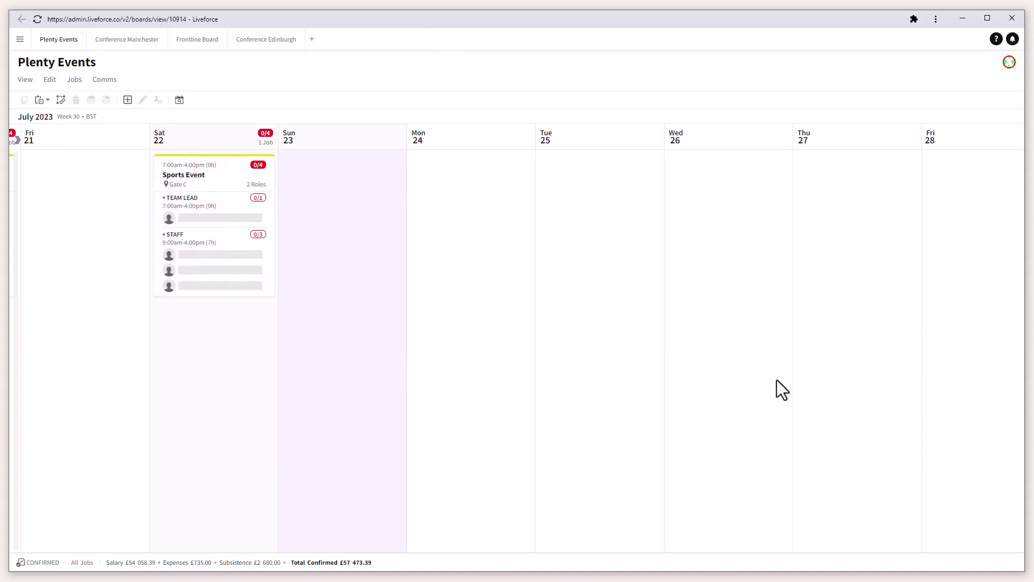
shift+click(884, 387)
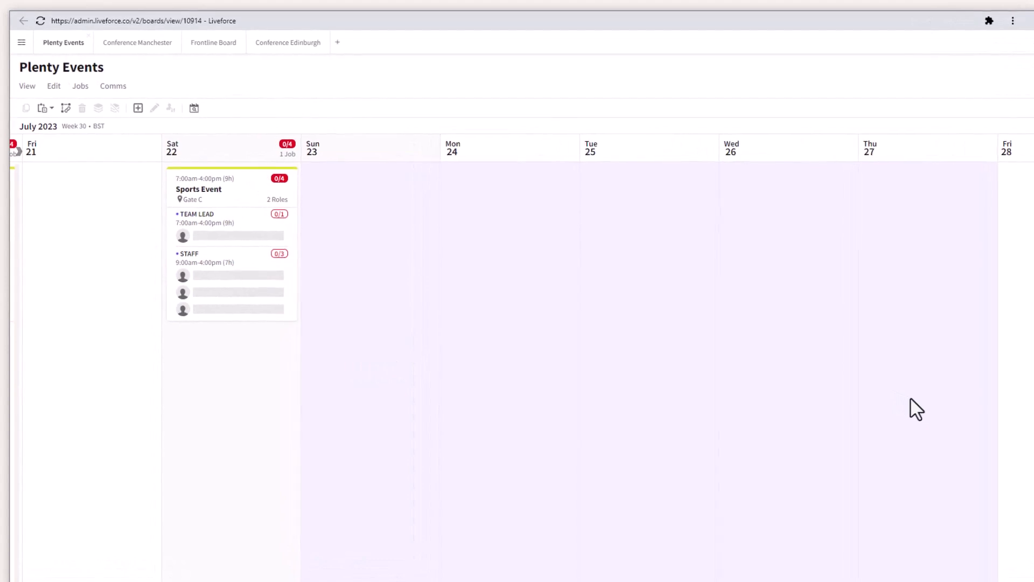
click(74, 120)
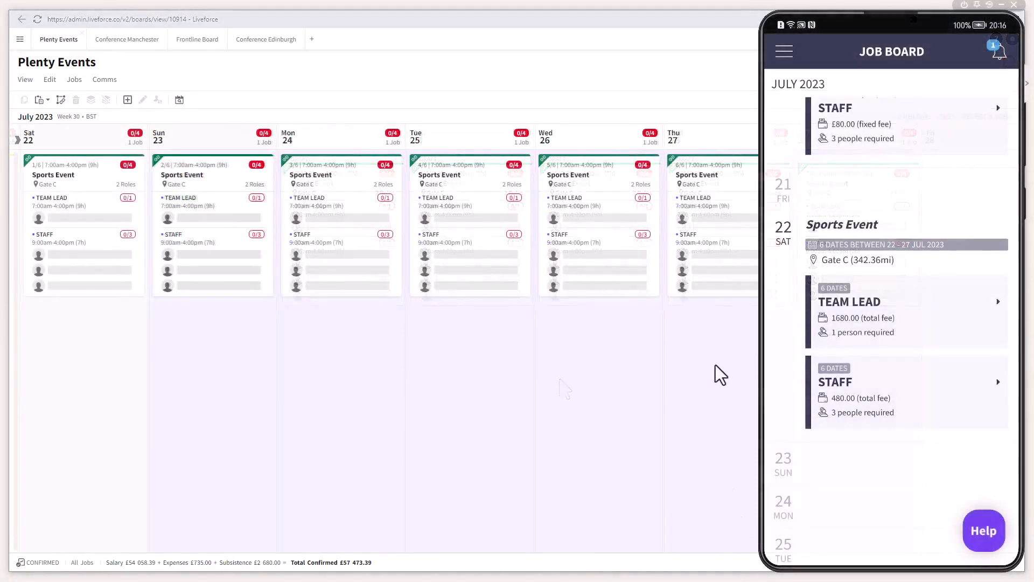
Open the Team Lead card in the crew app and apply to all 6 dates
click(965, 319)
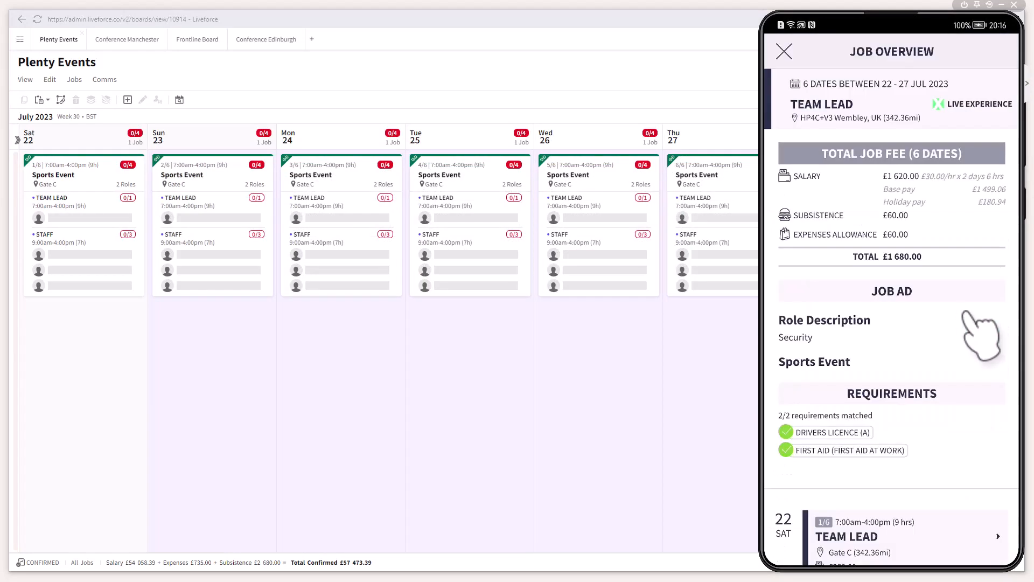
drag(963, 330, 969, 177)
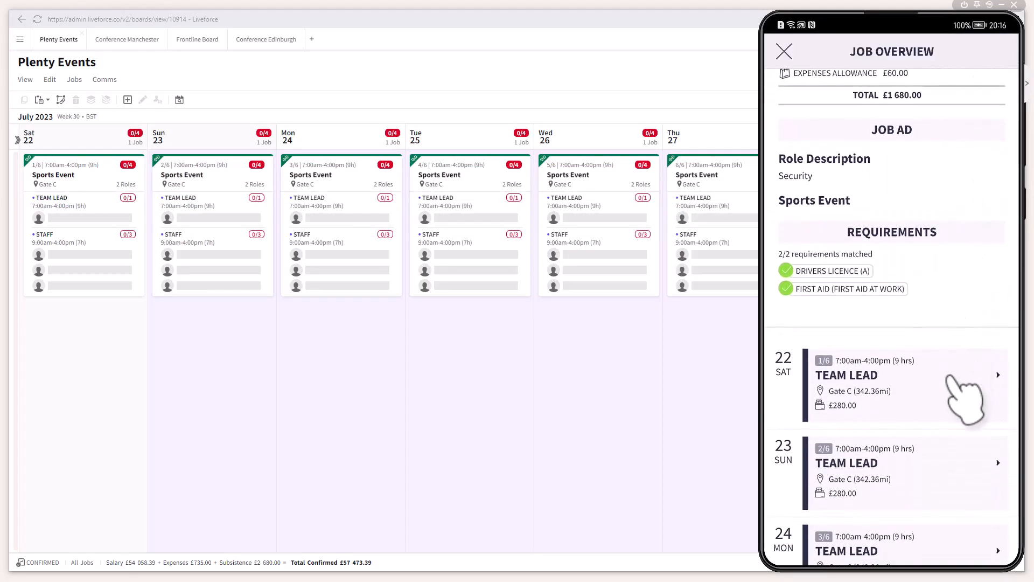
drag(948, 373, 944, 202)
drag(922, 326, 922, 192)
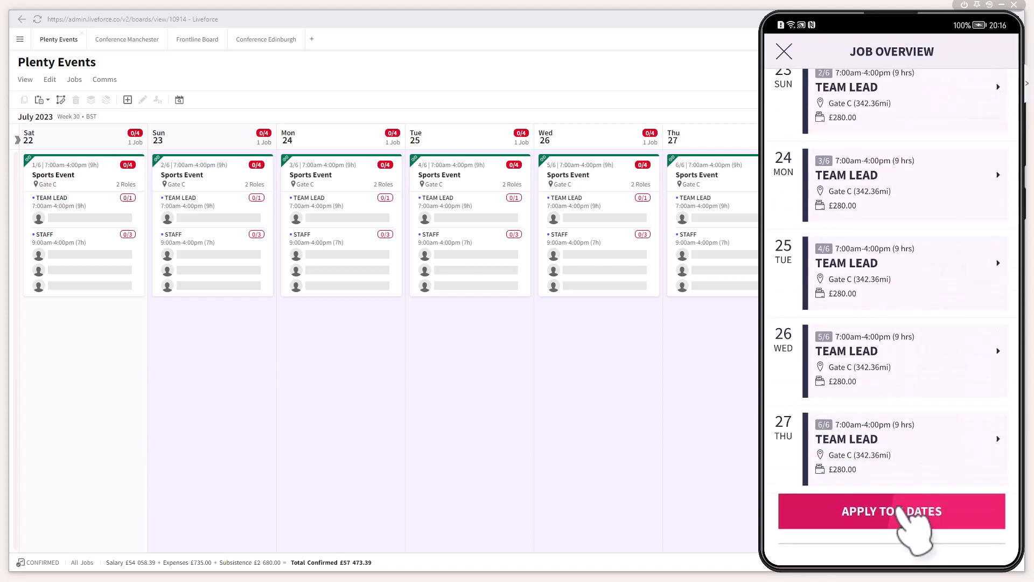
click(898, 509)
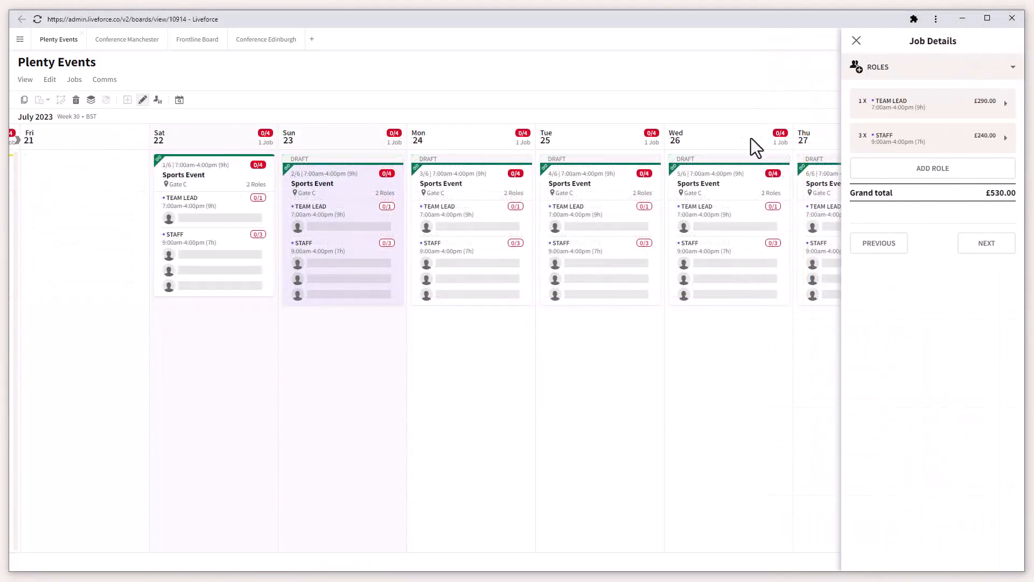
Move the Sun 23 draft's Team Lead start time to 08:00
click(947, 111)
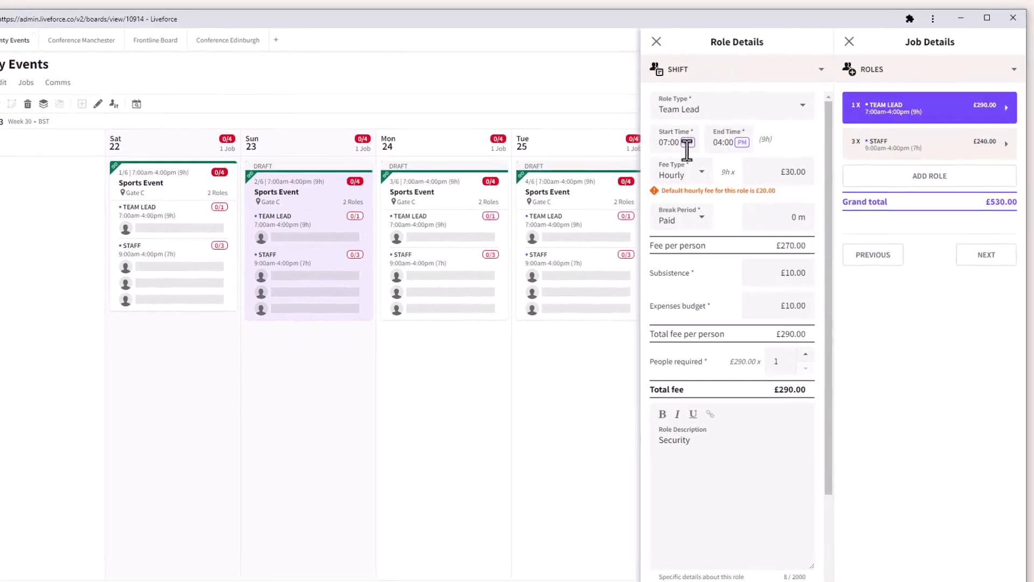
click(682, 138)
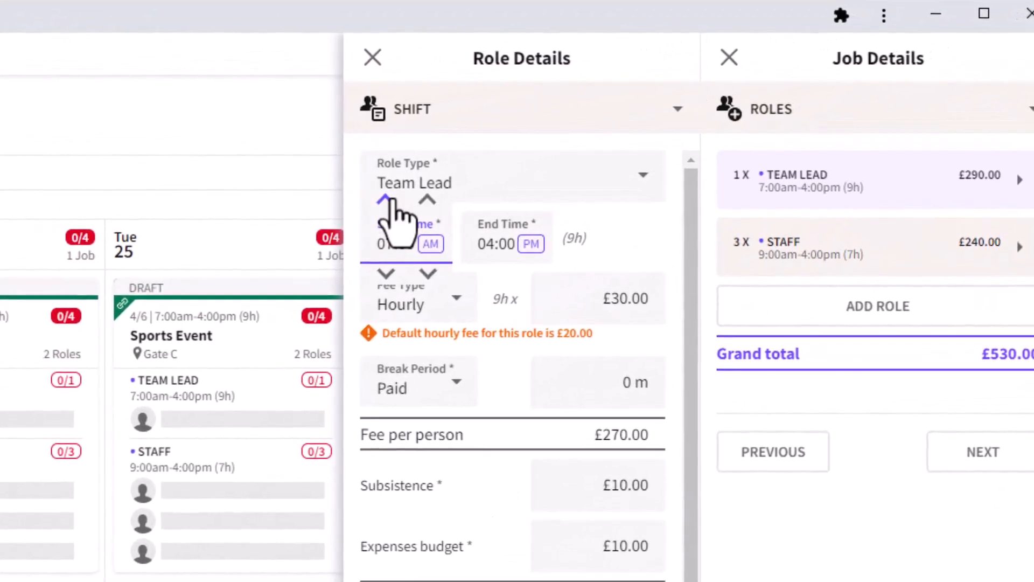
click(389, 198)
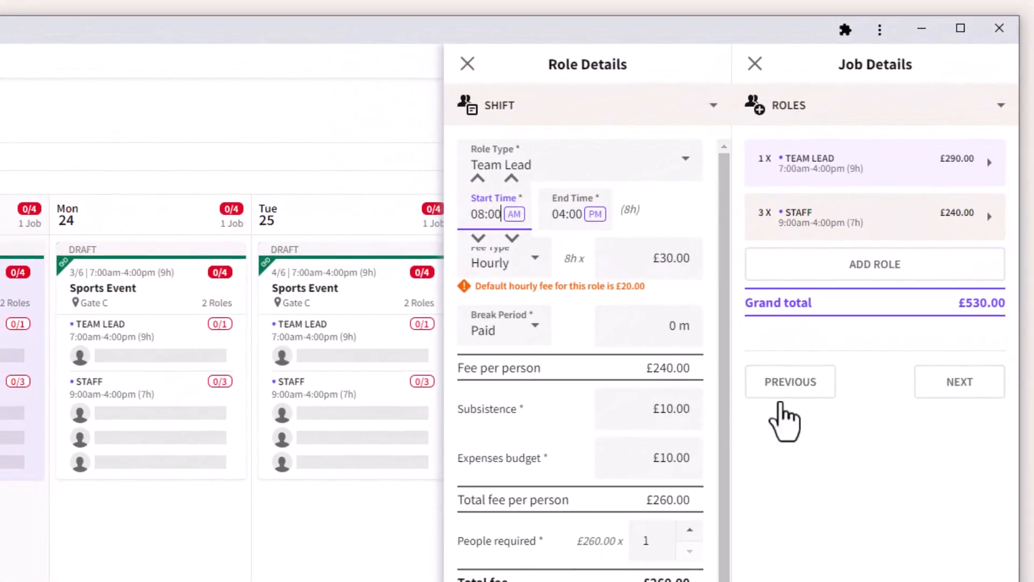
Change the location shortname to Gate d, then close the role and job panels
click(978, 387)
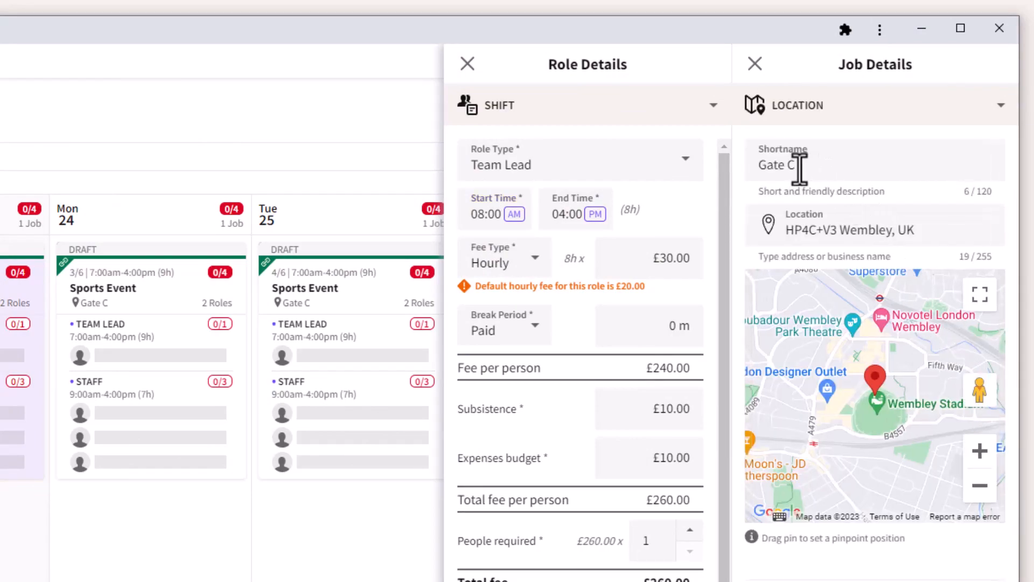
drag(789, 166, 808, 167)
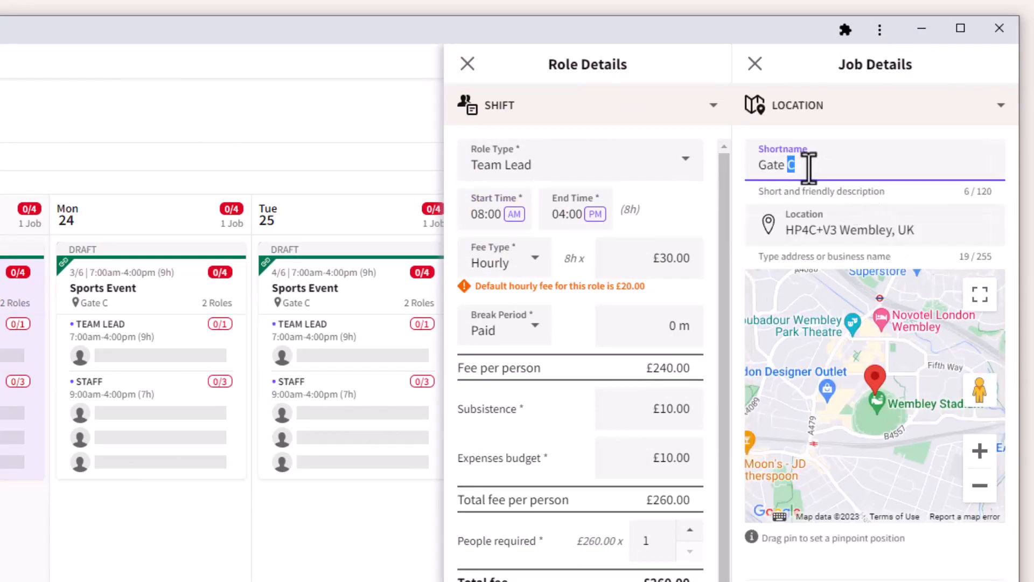
click(669, 323)
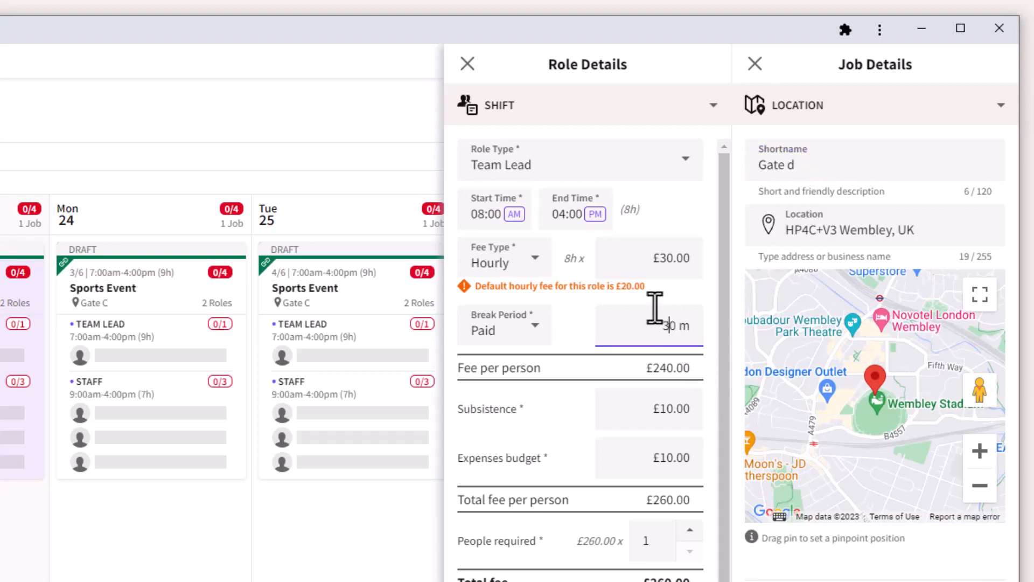
click(468, 63)
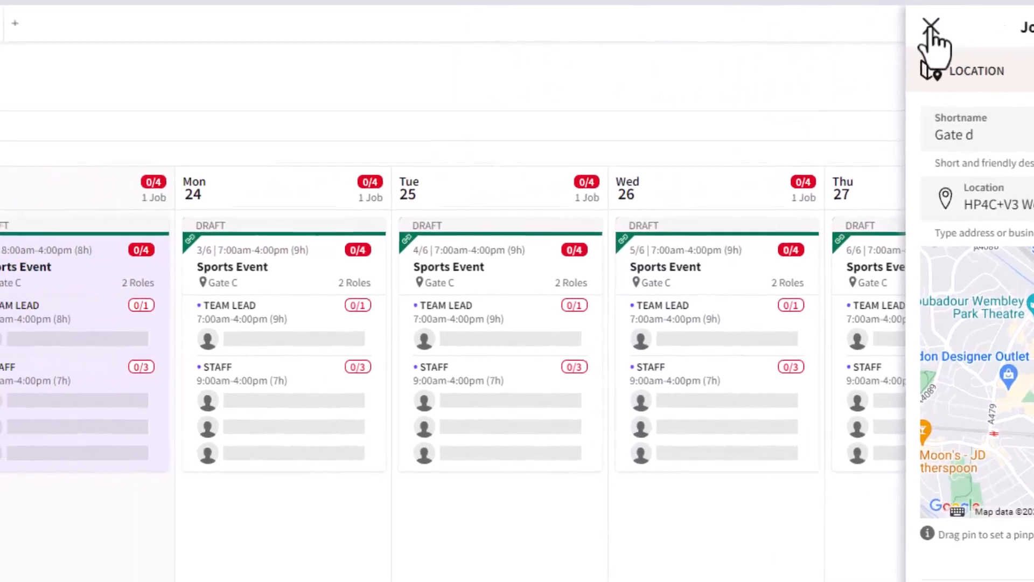
click(930, 26)
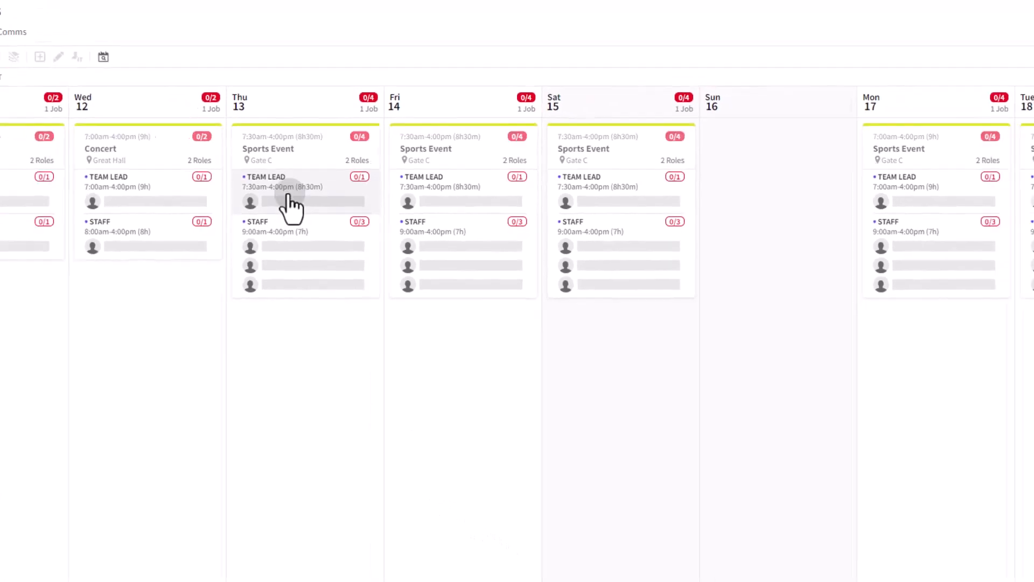
Open Thursday 13's Team Lead staffing and filter the crew list to Available
click(291, 204)
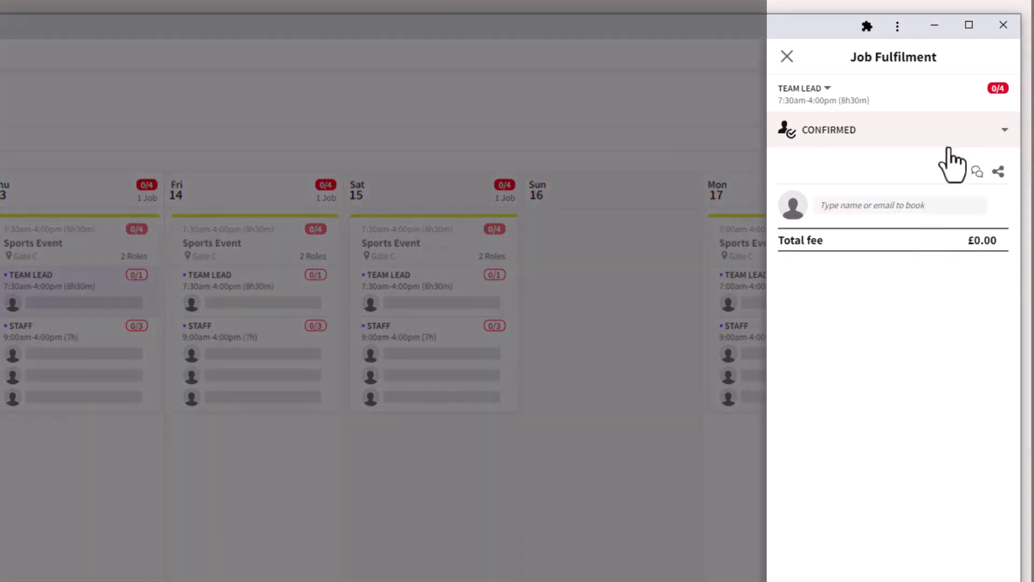
click(957, 136)
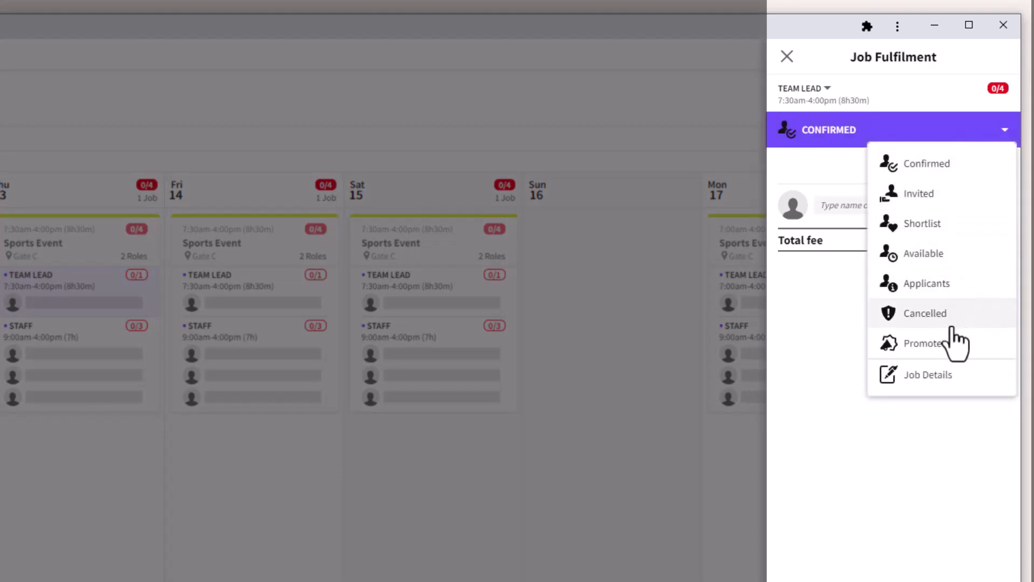
click(932, 269)
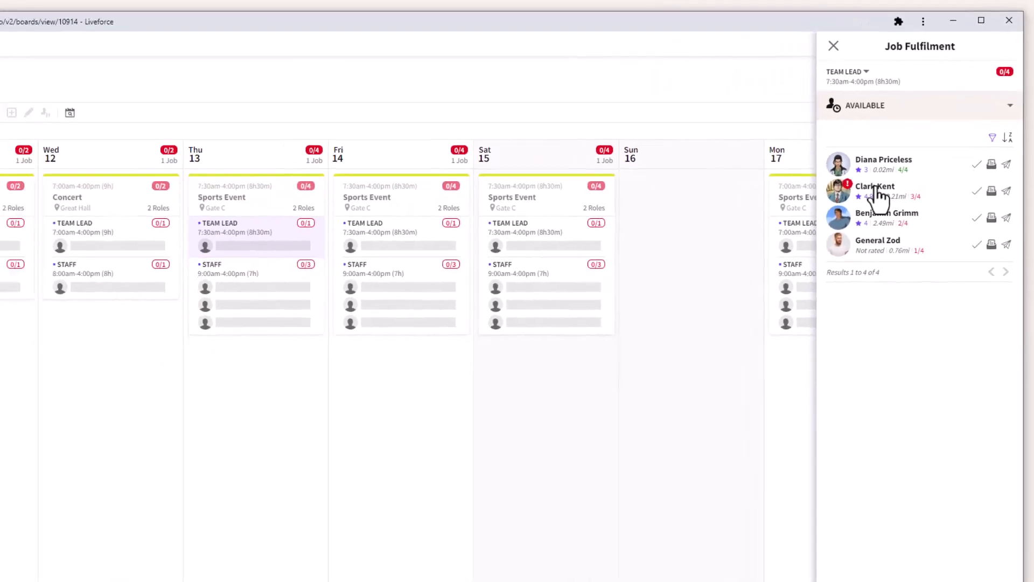
Open the top-rated available worker's profile and review their Feedback section
click(894, 168)
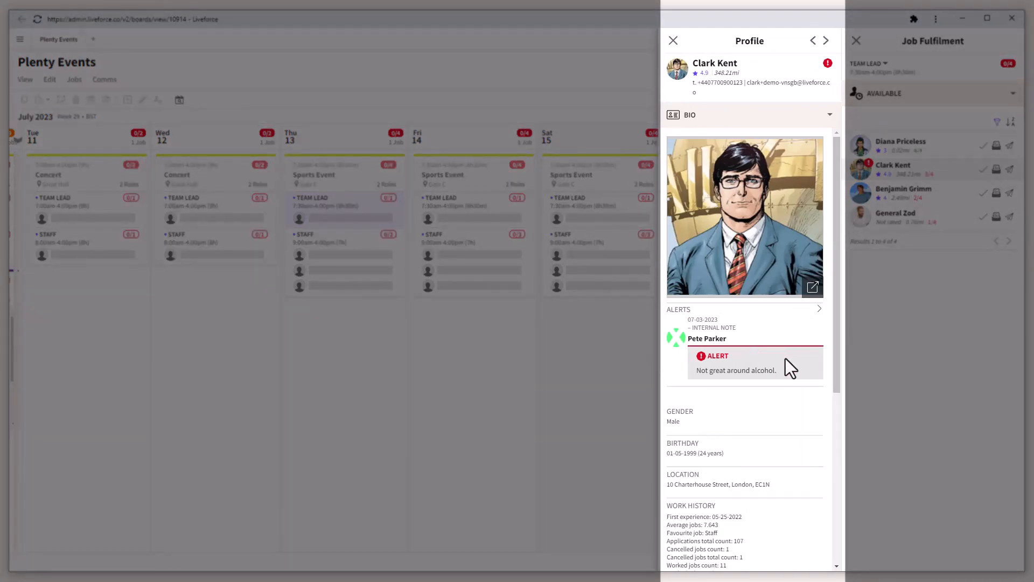
click(798, 120)
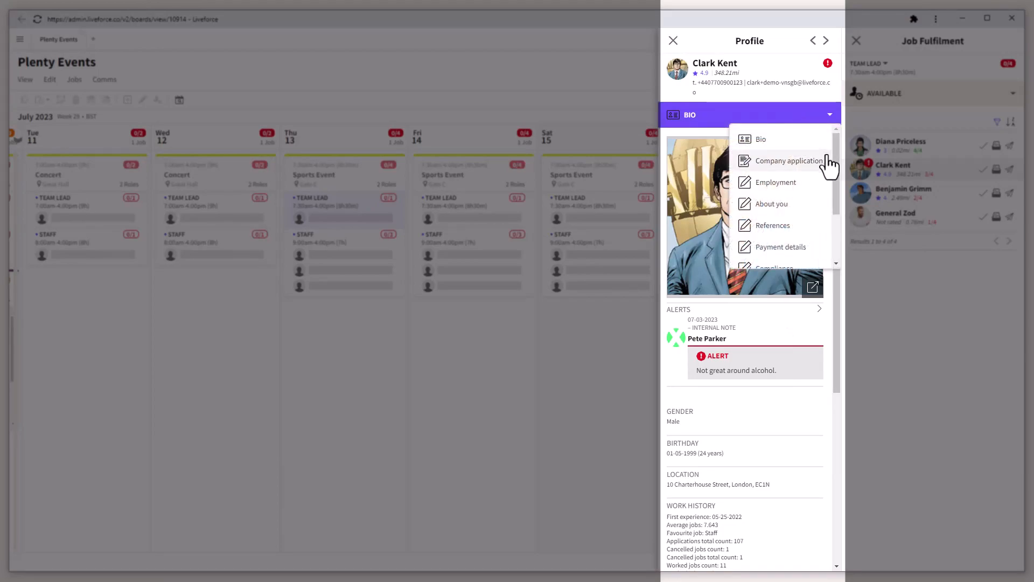
drag(836, 152, 844, 217)
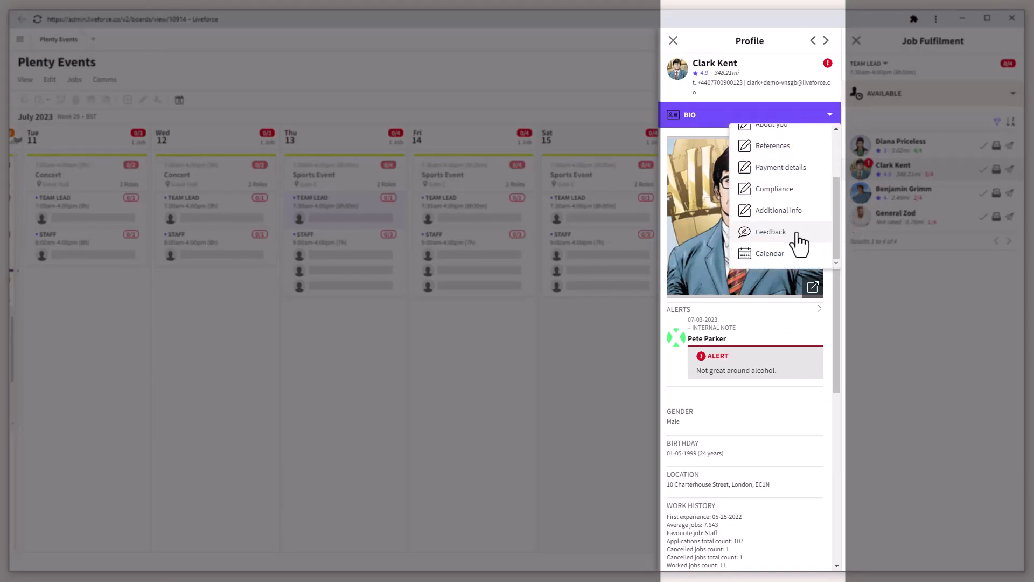
click(771, 232)
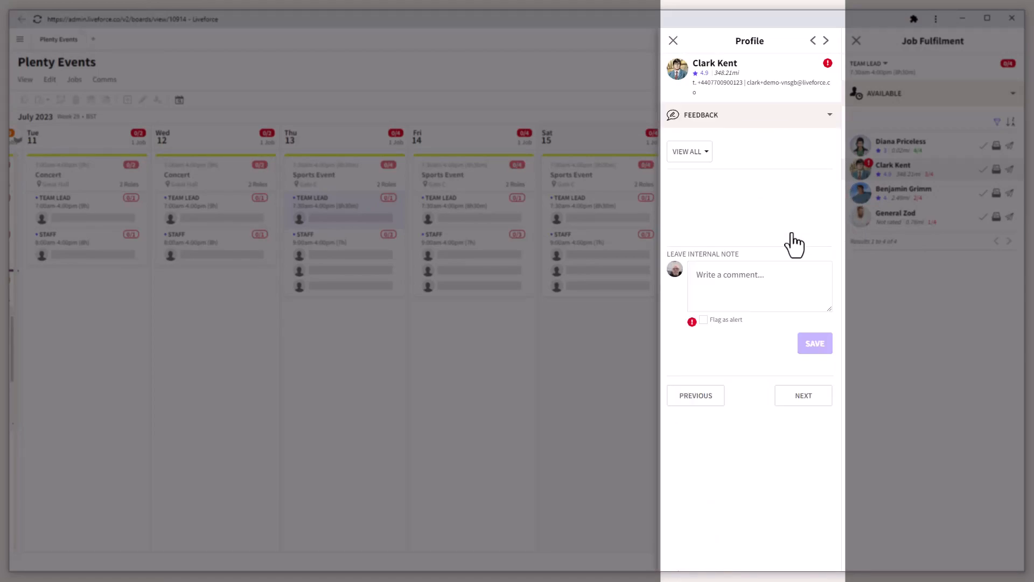
drag(835, 212, 836, 264)
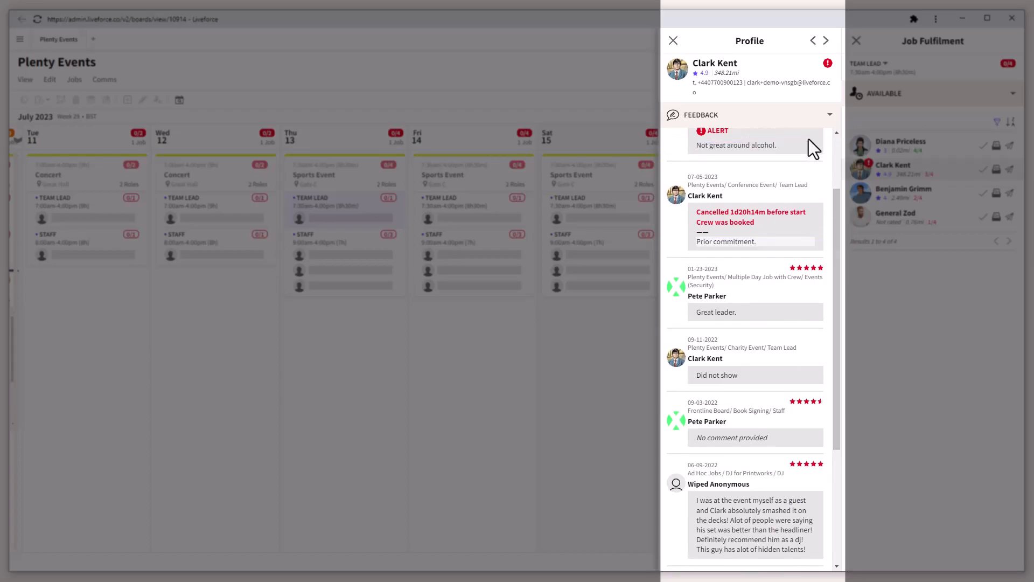
Switch the profile to the Calendar of booked and finished jobs
click(819, 115)
drag(834, 153, 821, 237)
click(787, 254)
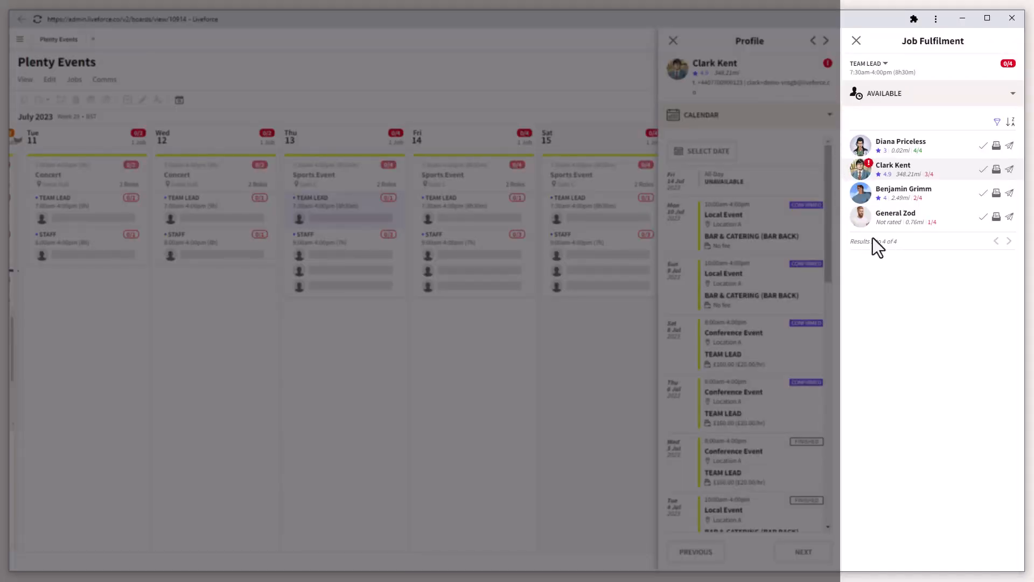
Invite the nearest candidate to Thursday's Team Lead role at £20.00 an hour instead of £30.00
click(997, 147)
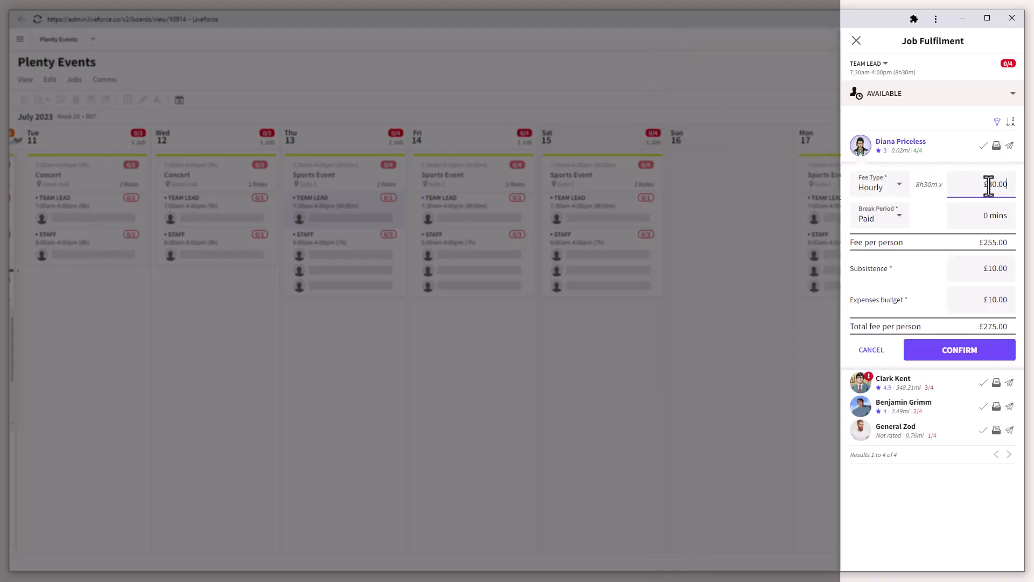
drag(988, 183, 991, 184)
text(2)
click(963, 355)
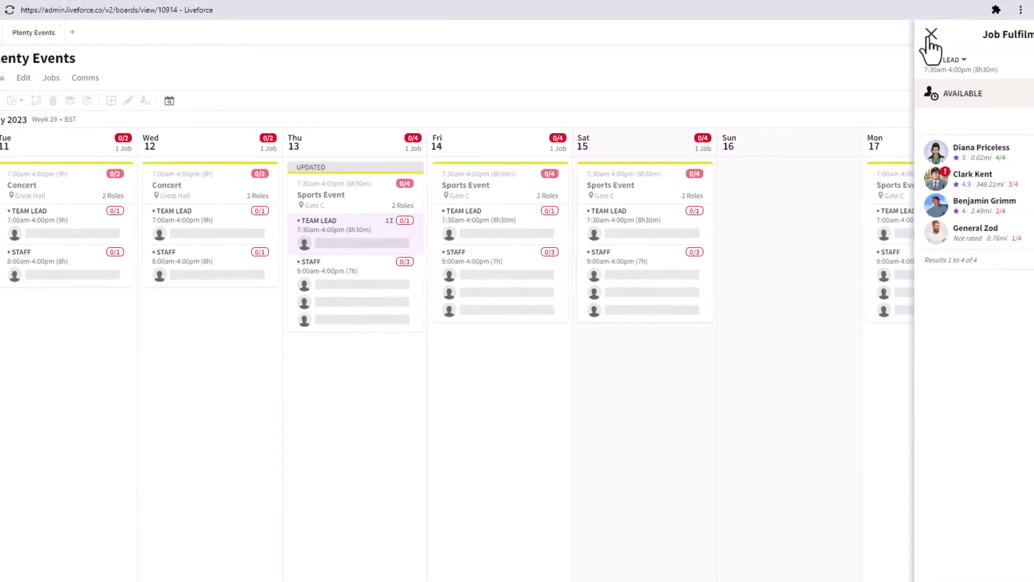
click(932, 34)
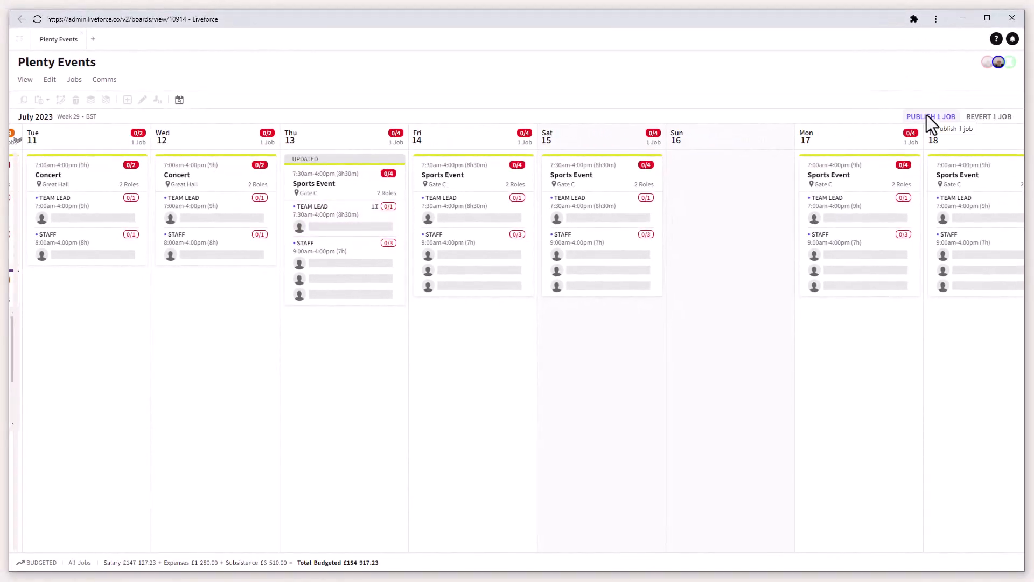
Publish the job, then accept the Sports Event Team Lead invite from the crew app's email
click(926, 116)
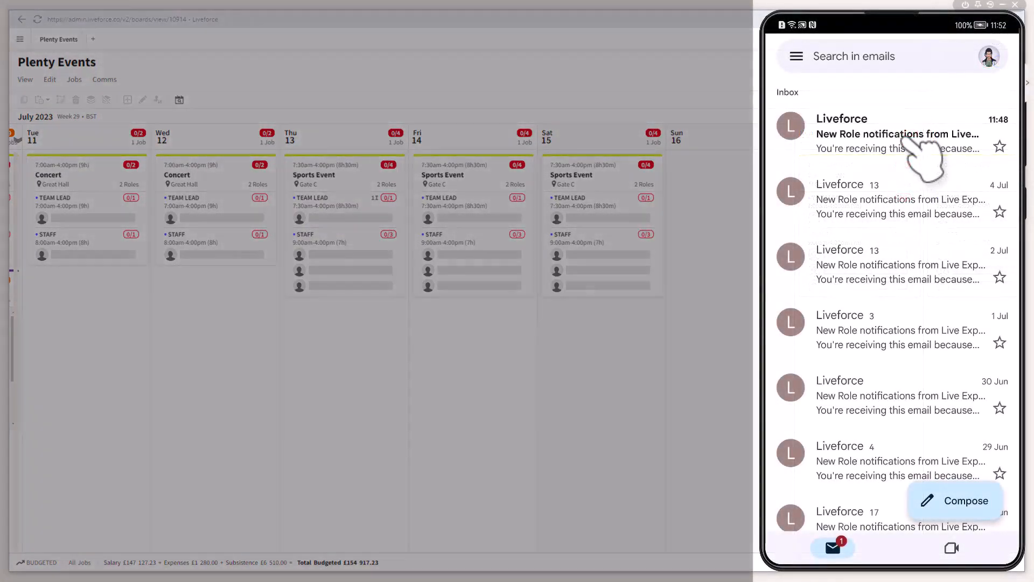
click(905, 137)
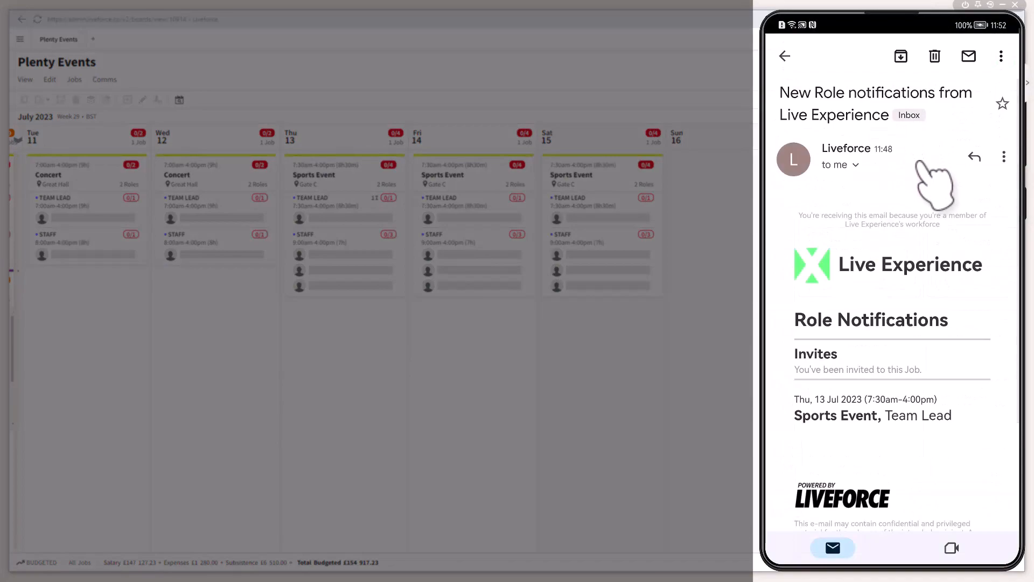
click(850, 415)
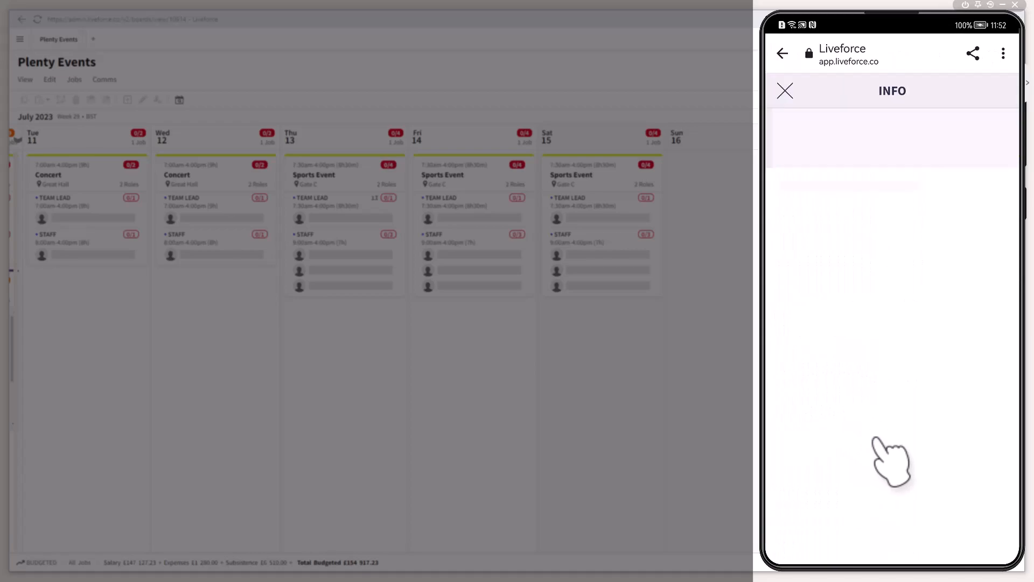
drag(951, 415, 933, 281)
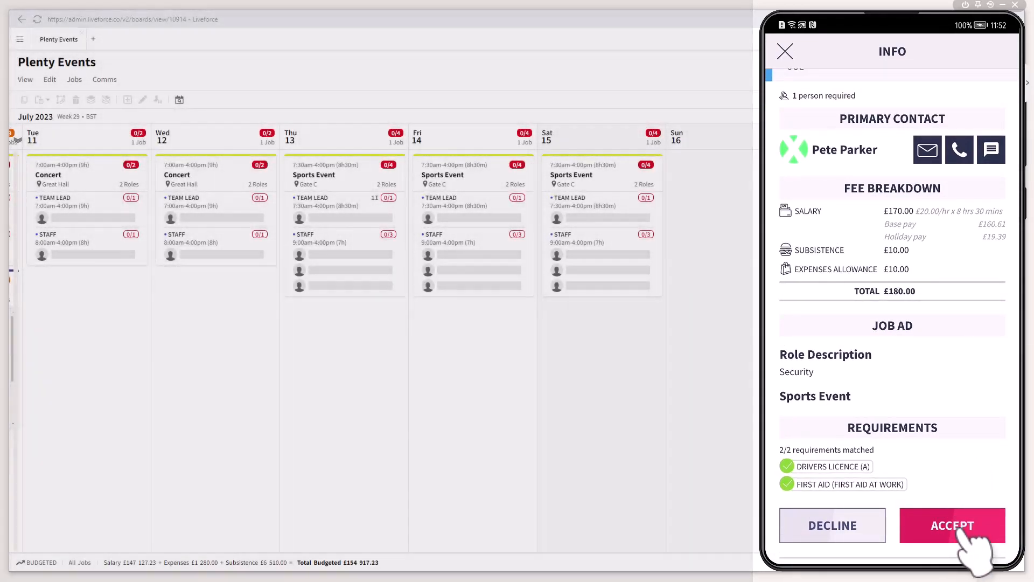
click(956, 527)
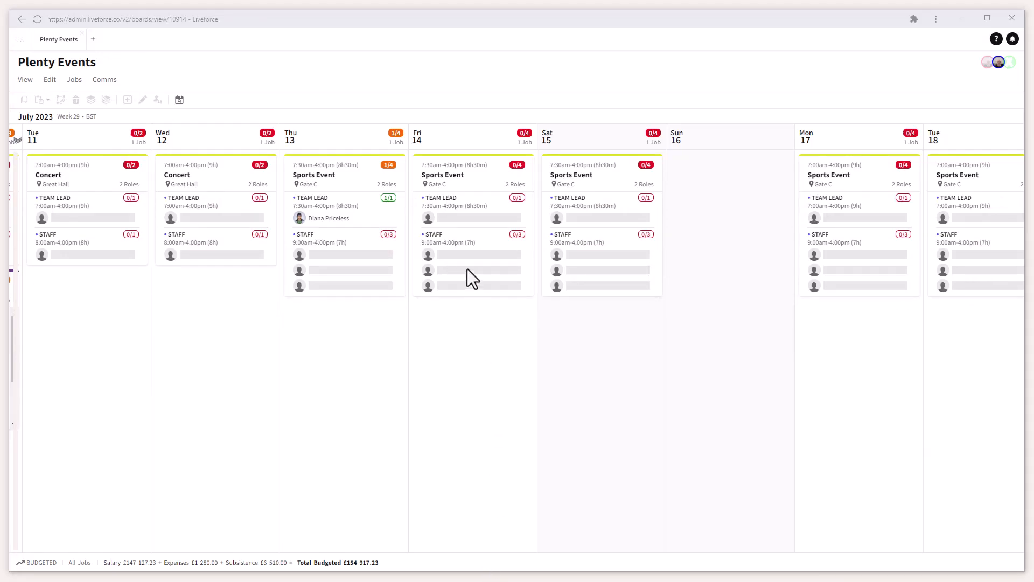
Book the searched crew member as Team Lead for Fri 14 and Sat 15 Sports Events, £550.00 total
click(455, 218)
ctrl+click(587, 221)
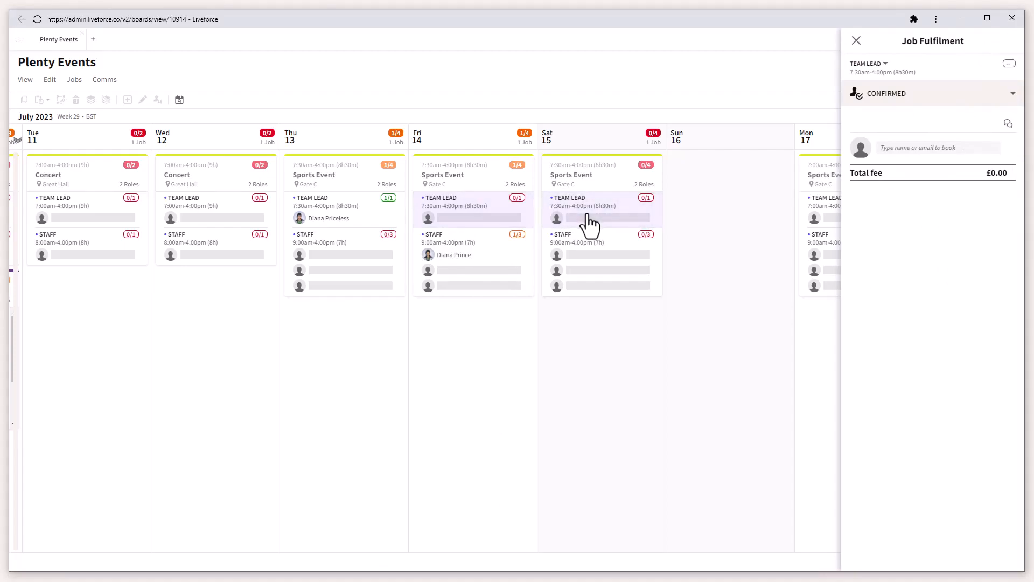
click(900, 147)
text(dian)
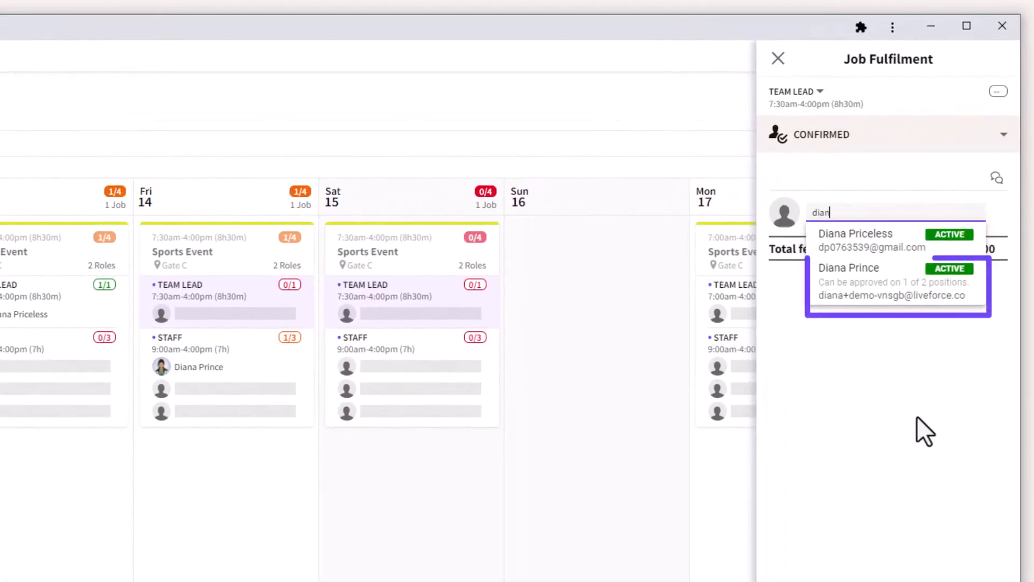
click(870, 242)
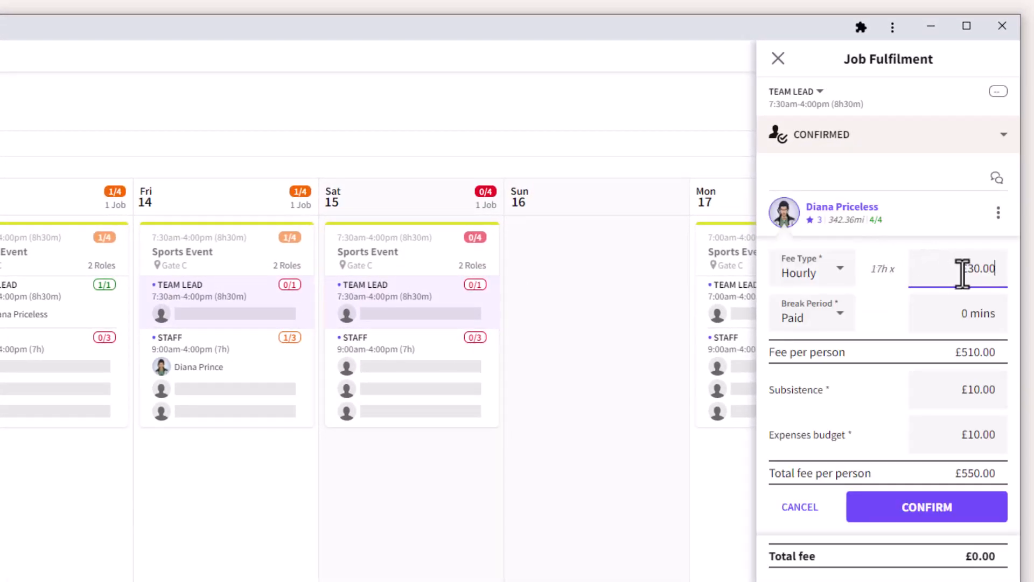
click(936, 517)
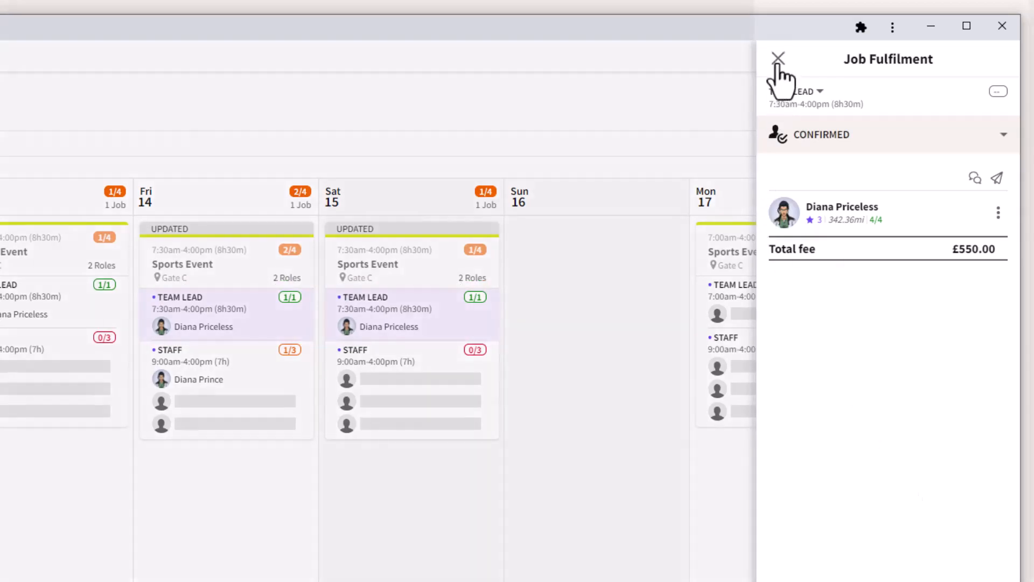
click(778, 59)
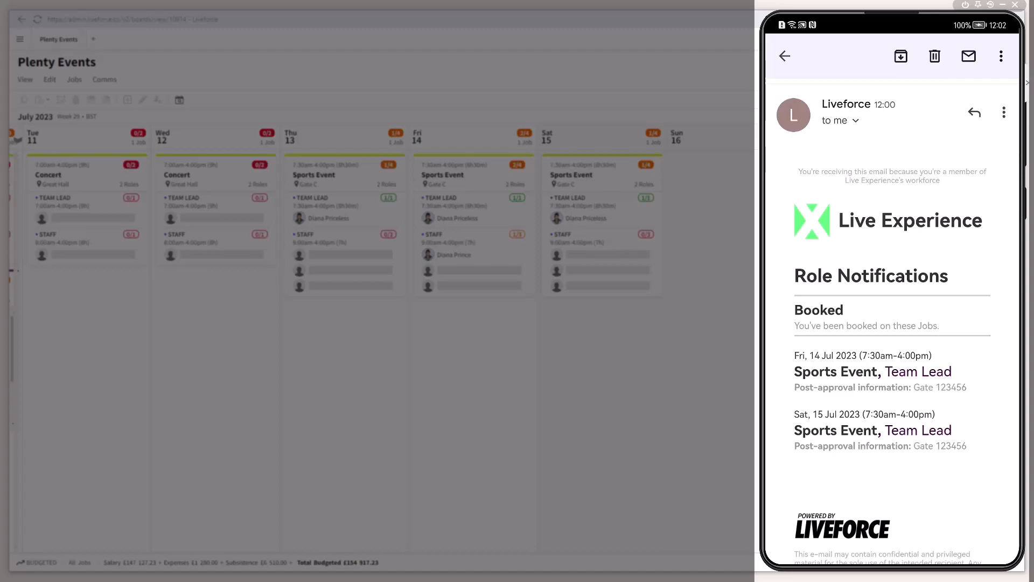
View the booked Friday Sports Event job from the email, then scroll the upcoming jobs list
click(843, 372)
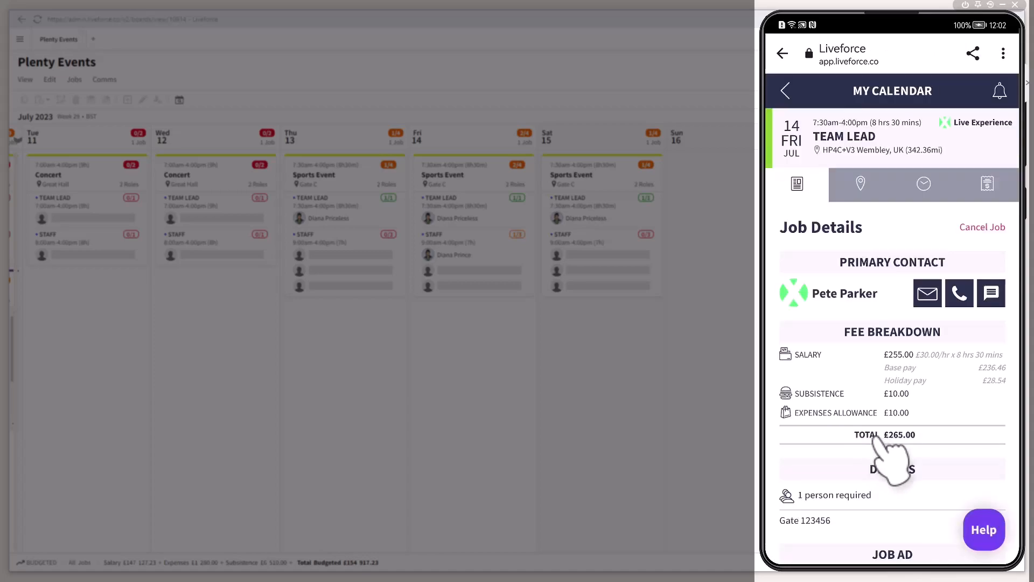
click(787, 91)
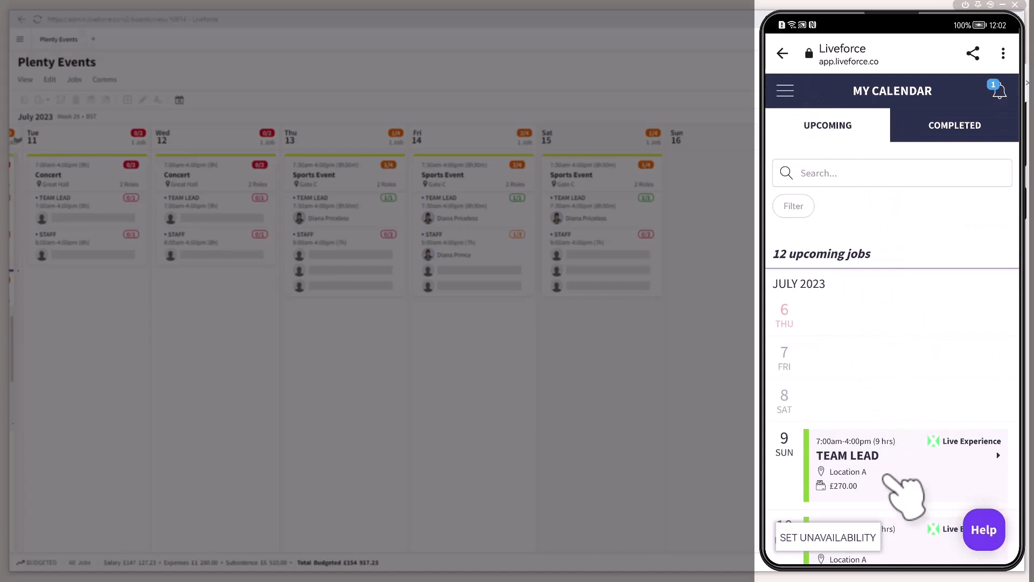
drag(910, 503, 888, 237)
drag(900, 424, 885, 325)
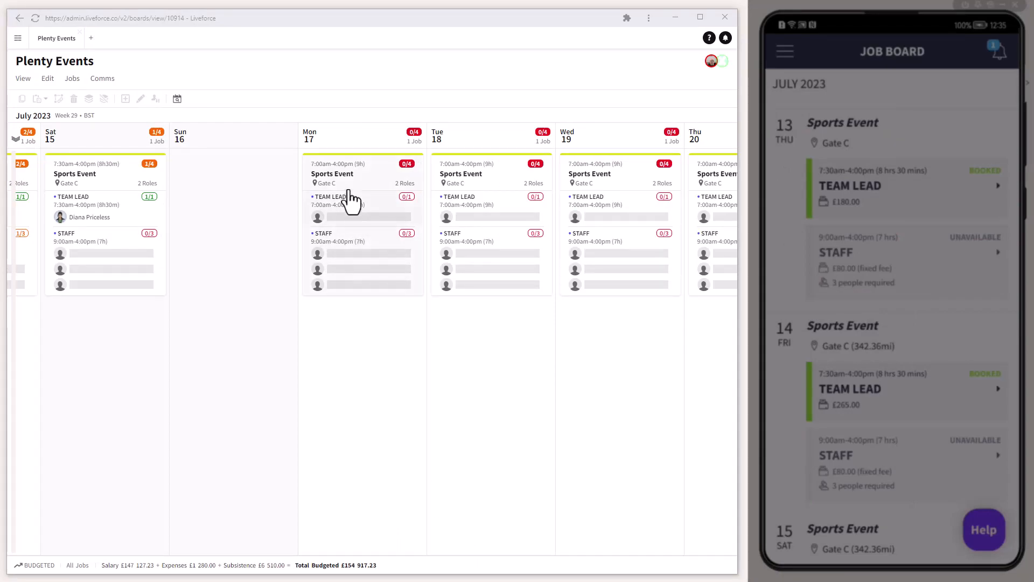
Review the Monday 17 Sports Event's Team Lead role details in the job editor
click(351, 184)
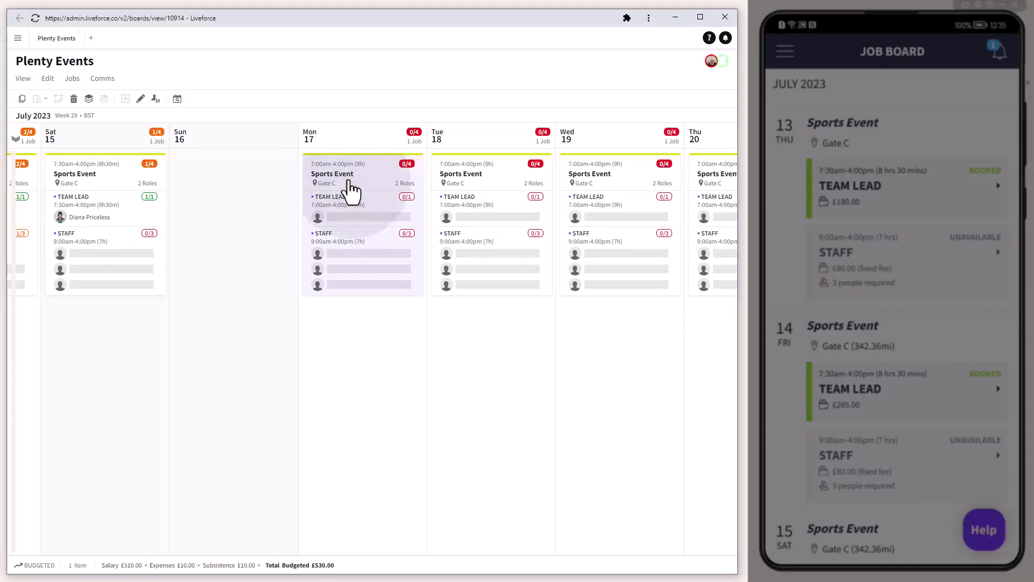
click(140, 98)
click(577, 114)
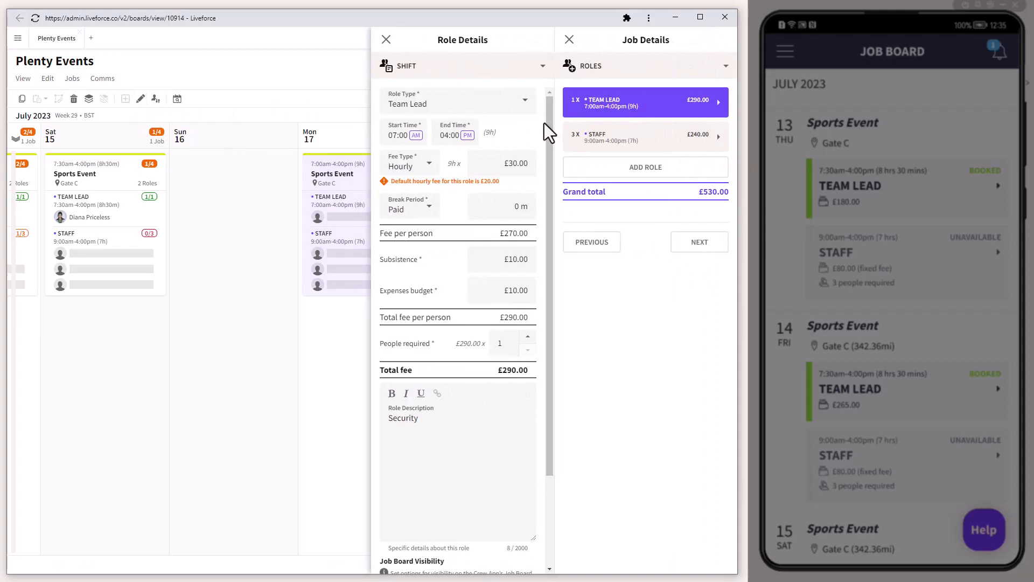
scroll(547, 120, down, 1)
scroll(556, 185, down, 1)
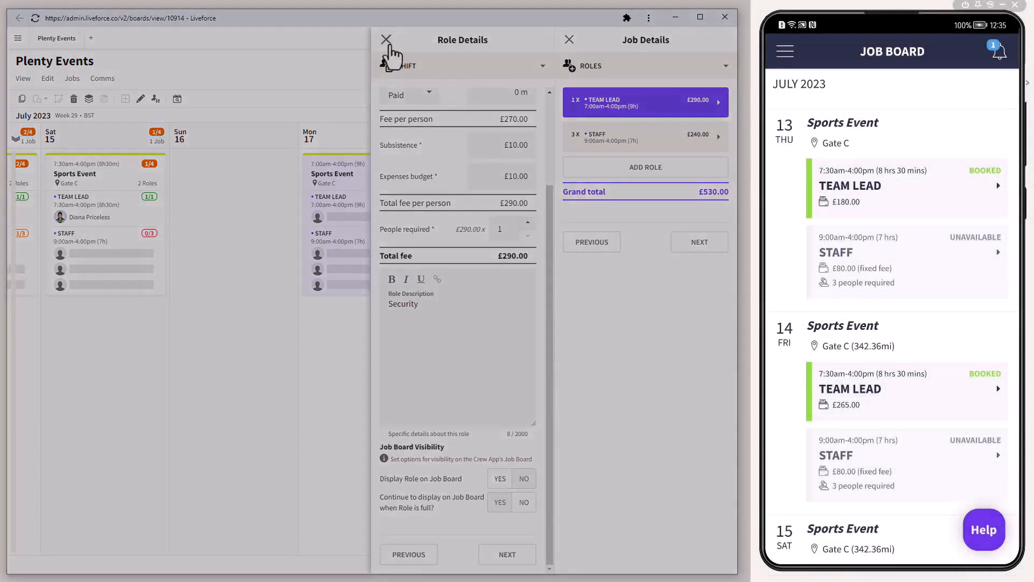
click(386, 39)
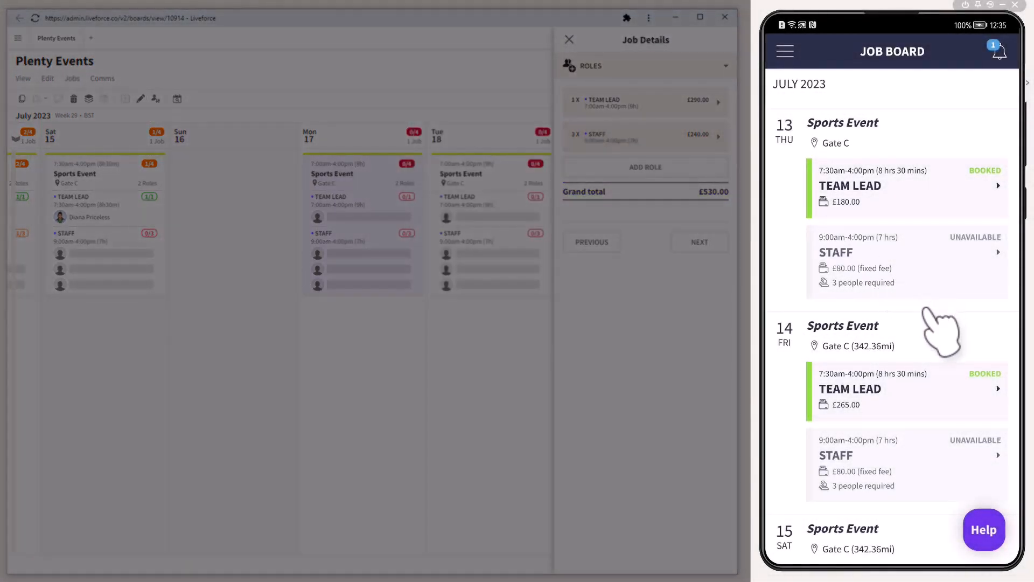
Apply for the 17 MON Team Lead role from the crew app's job board
drag(919, 300, 900, 122)
drag(907, 314, 895, 141)
drag(919, 358, 919, 212)
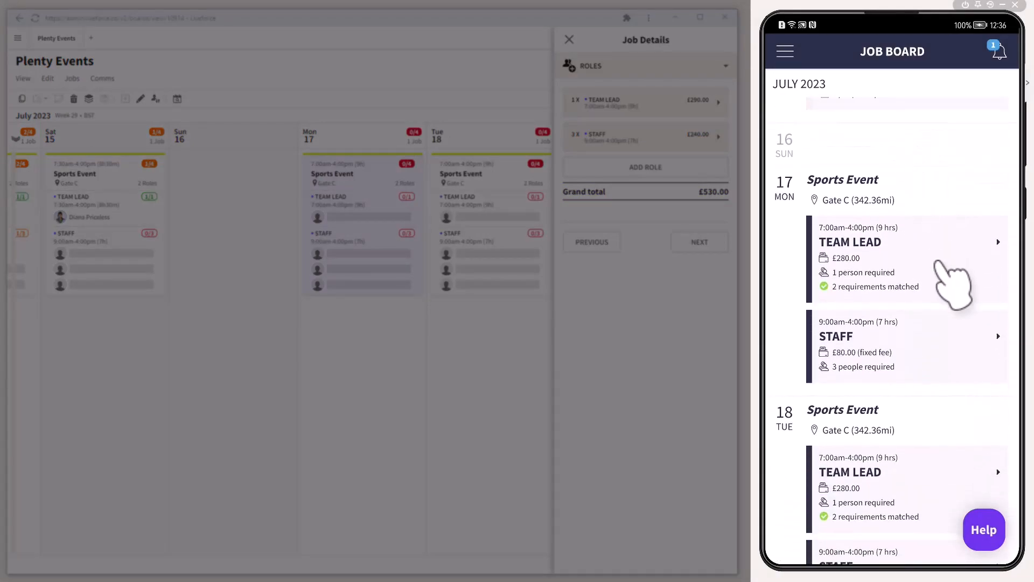
click(932, 253)
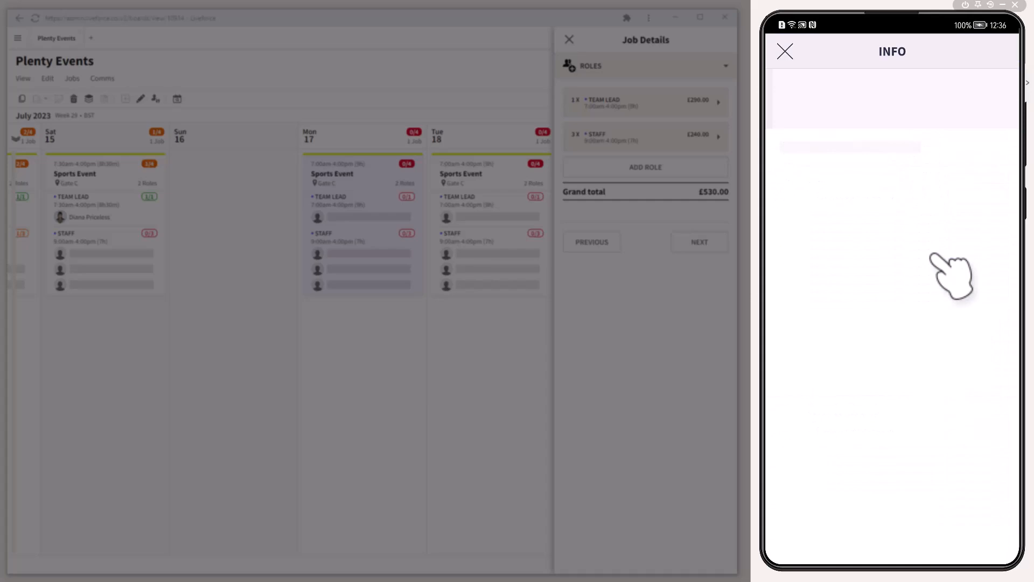
drag(952, 339, 951, 261)
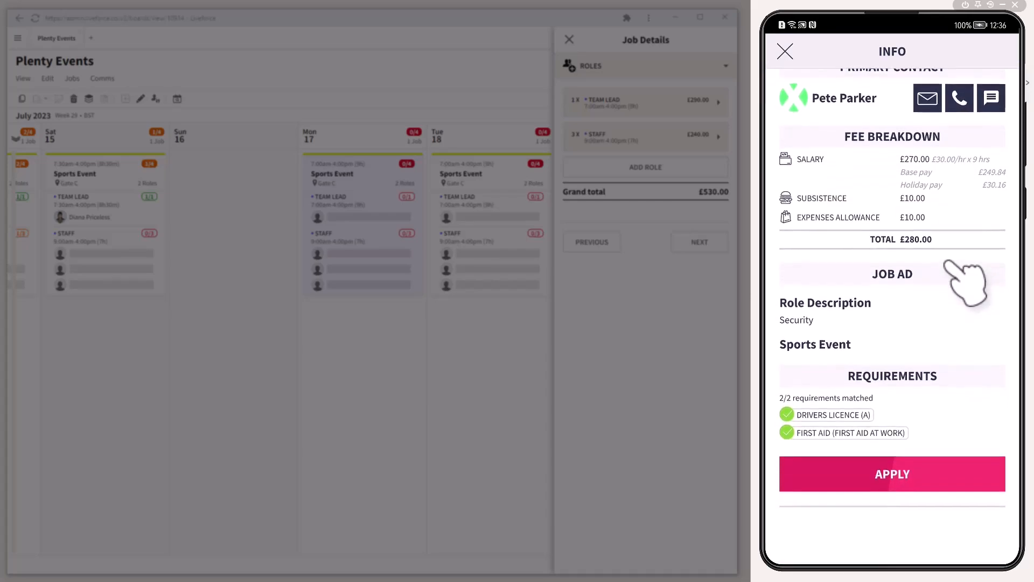
click(905, 474)
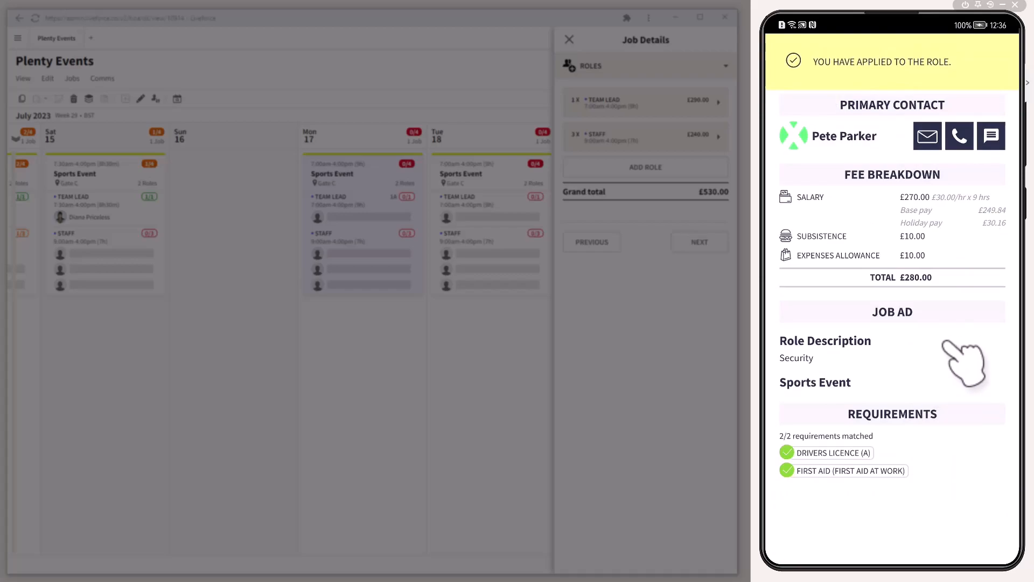
drag(948, 334, 937, 423)
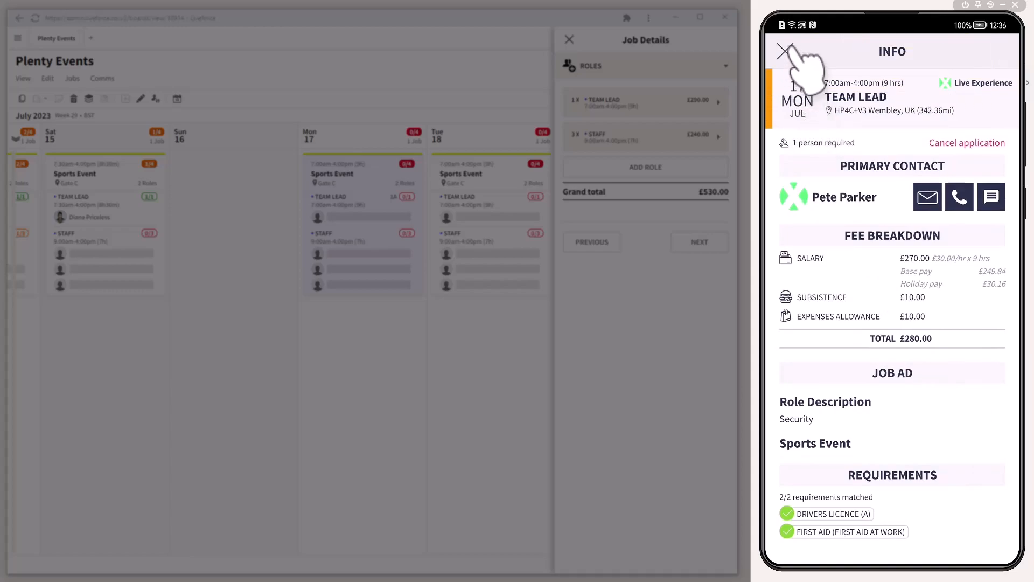
click(784, 50)
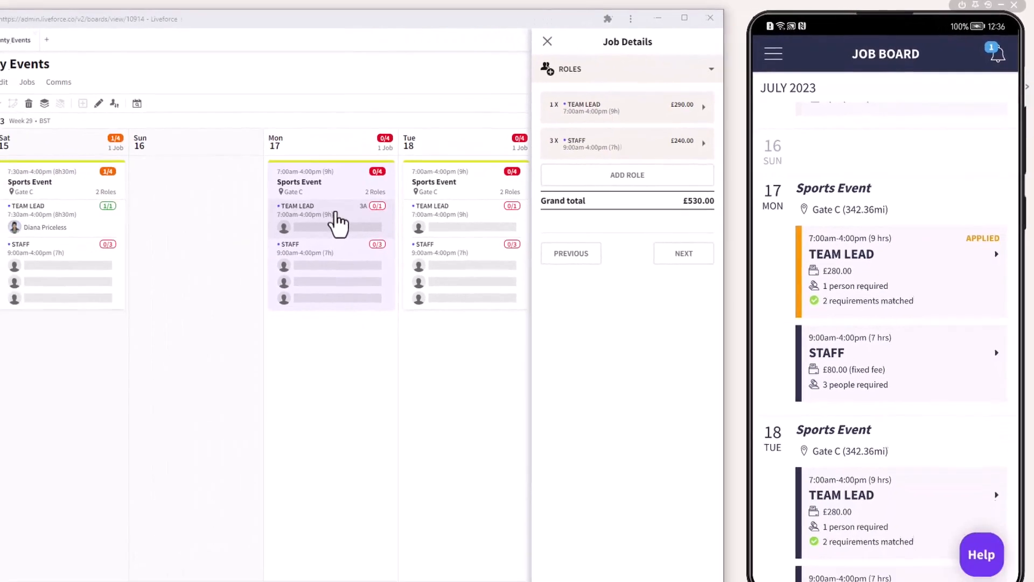
Shortlist all three applicants for Monday's Team Lead role and show the shortlisted list
click(335, 214)
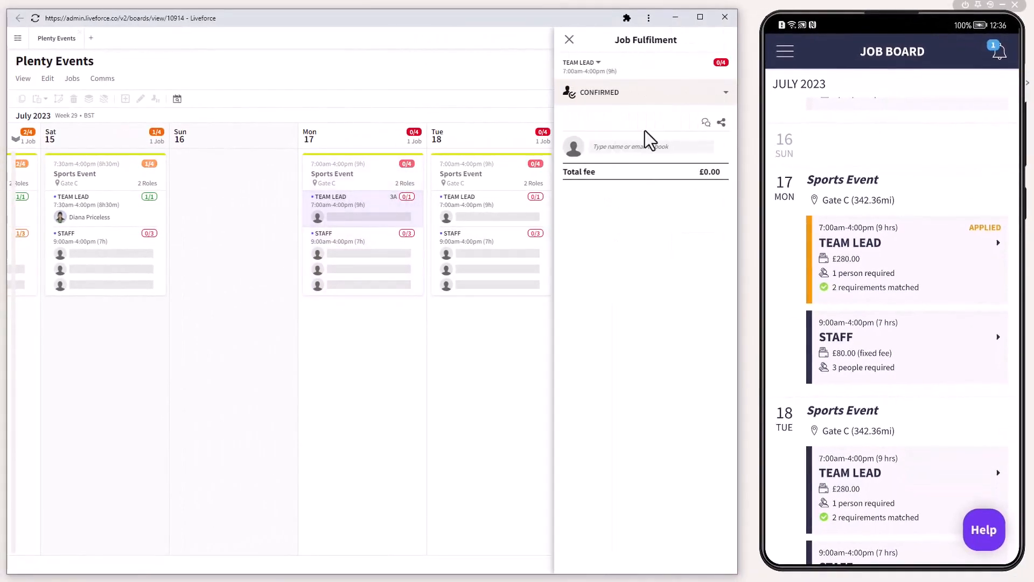
click(686, 97)
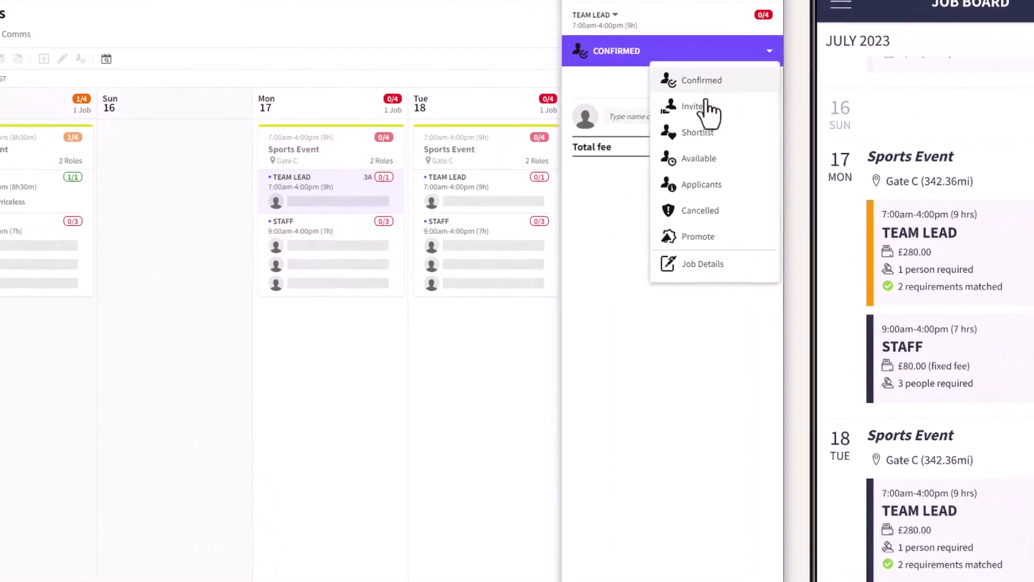
click(669, 204)
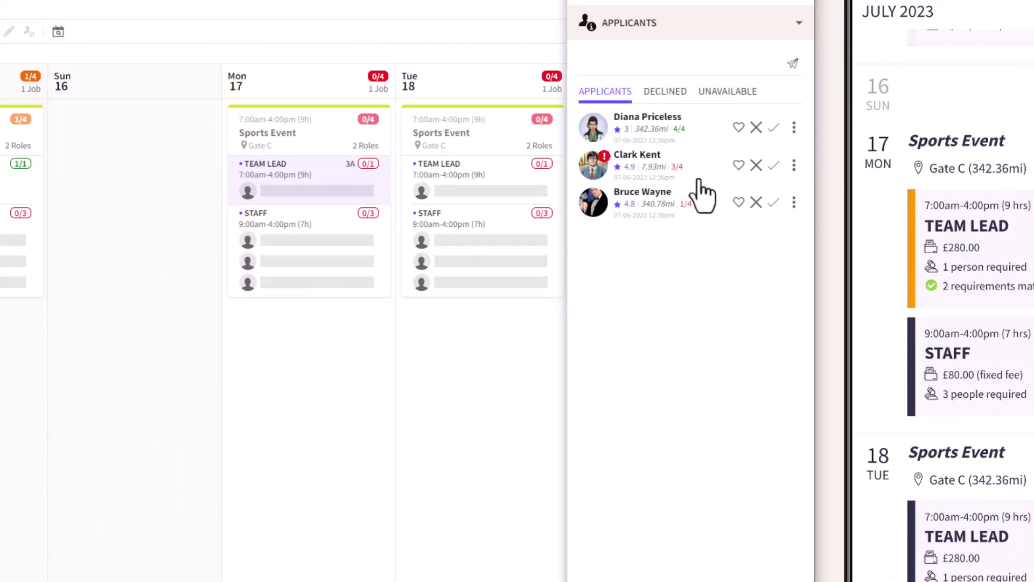
click(738, 202)
click(739, 165)
click(739, 127)
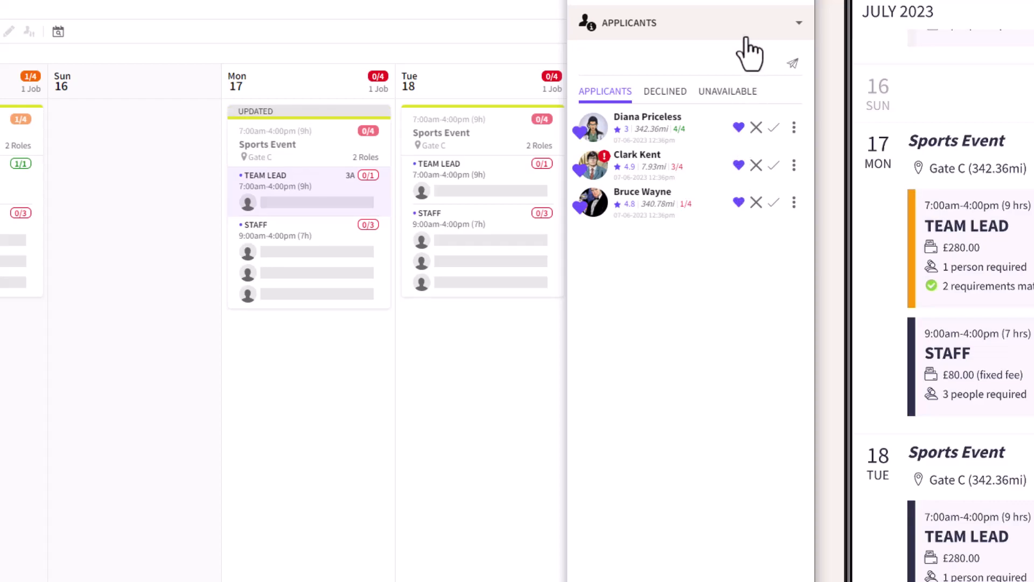
click(744, 24)
click(723, 112)
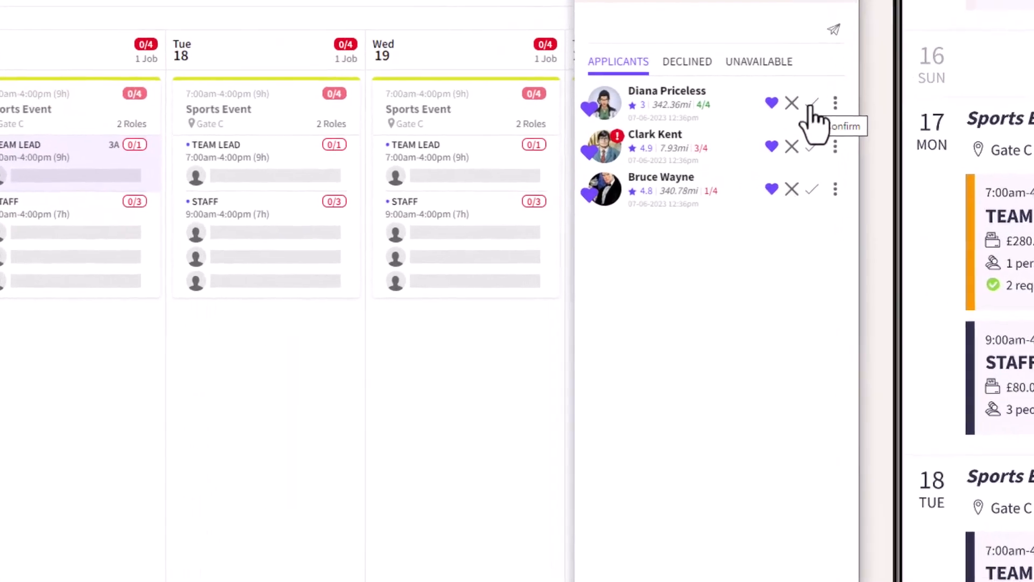
Book the first shortlisted applicant into the Mon 17 Team Lead slot at £290 and publish
click(709, 165)
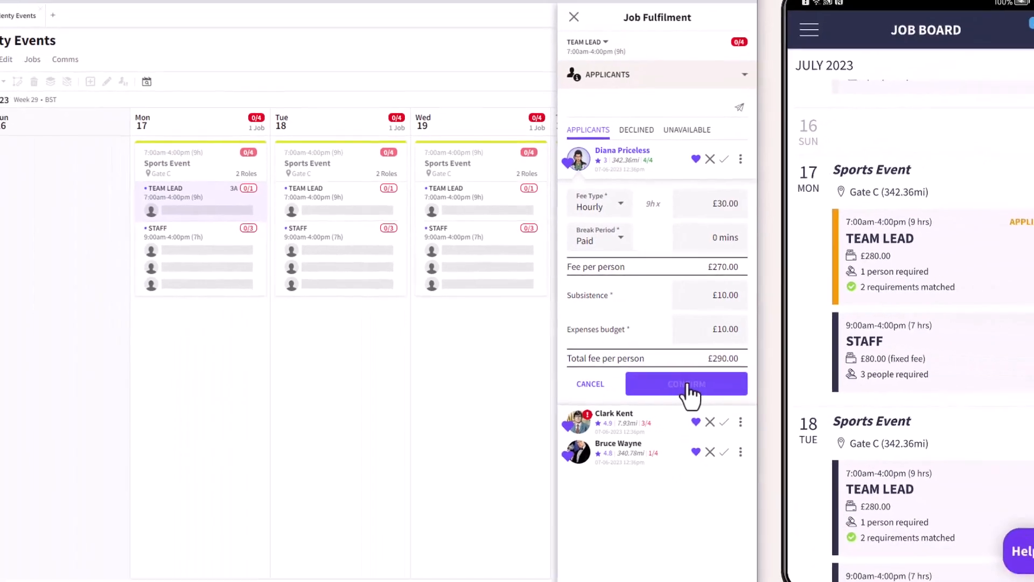
click(787, 434)
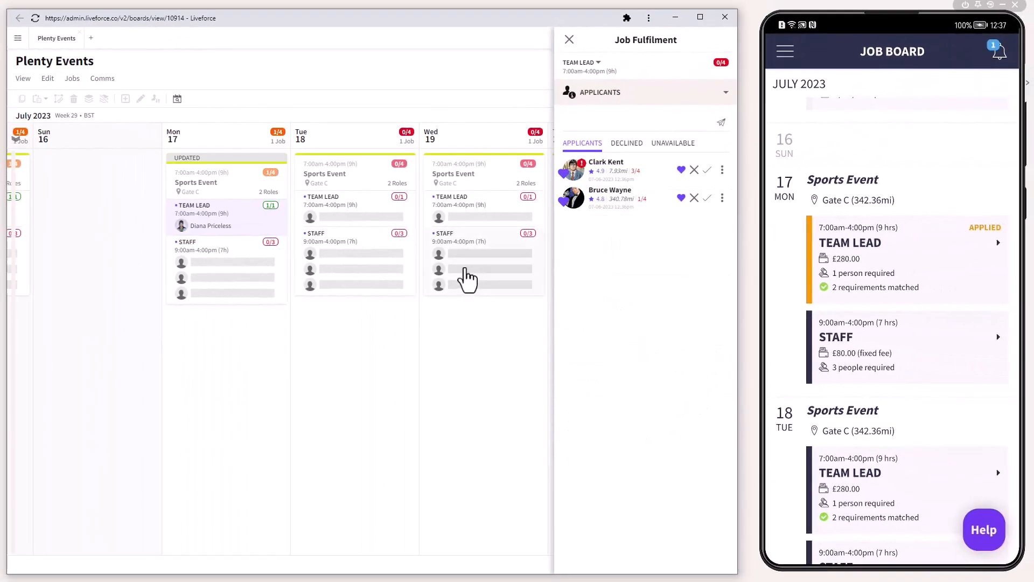
click(569, 41)
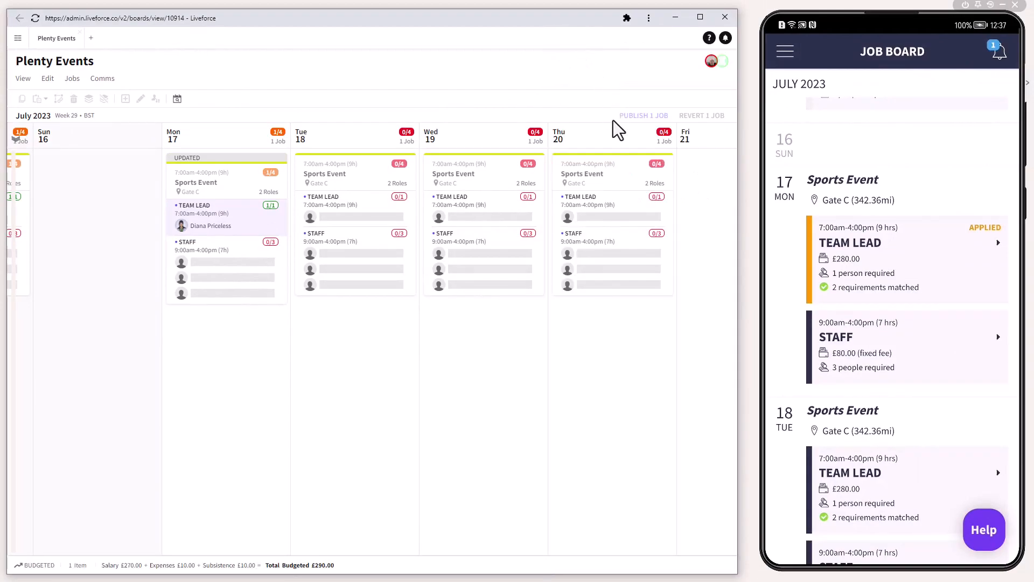
click(636, 114)
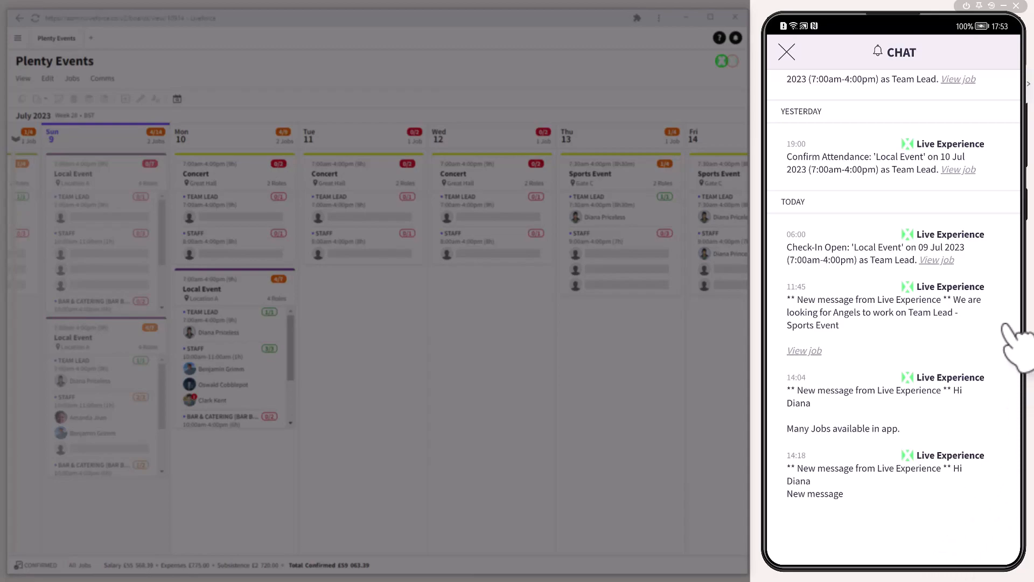
Scroll back through the crew app chat to reveal the older invitation and booking messages
drag(998, 251, 986, 444)
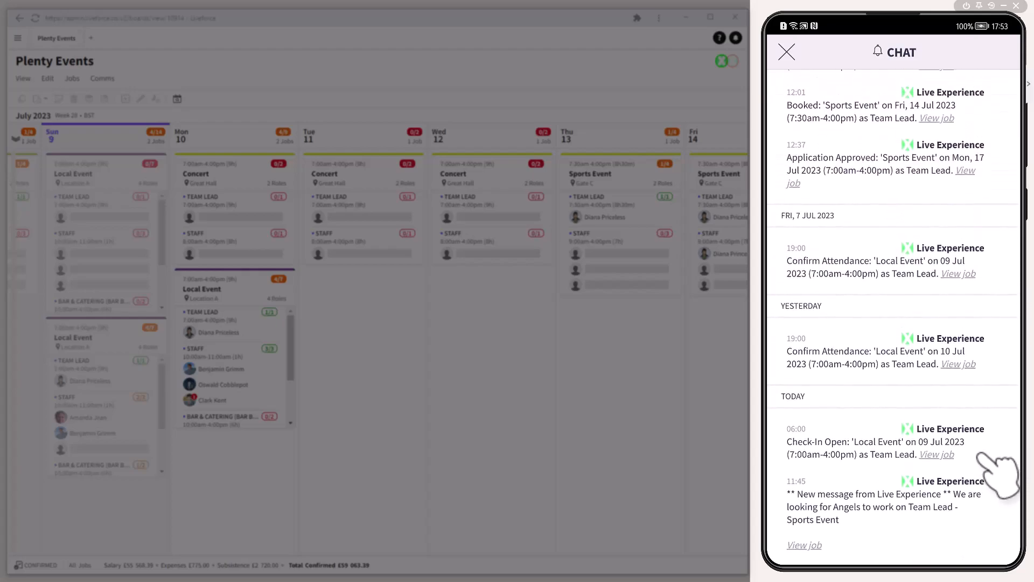
drag(985, 221, 981, 461)
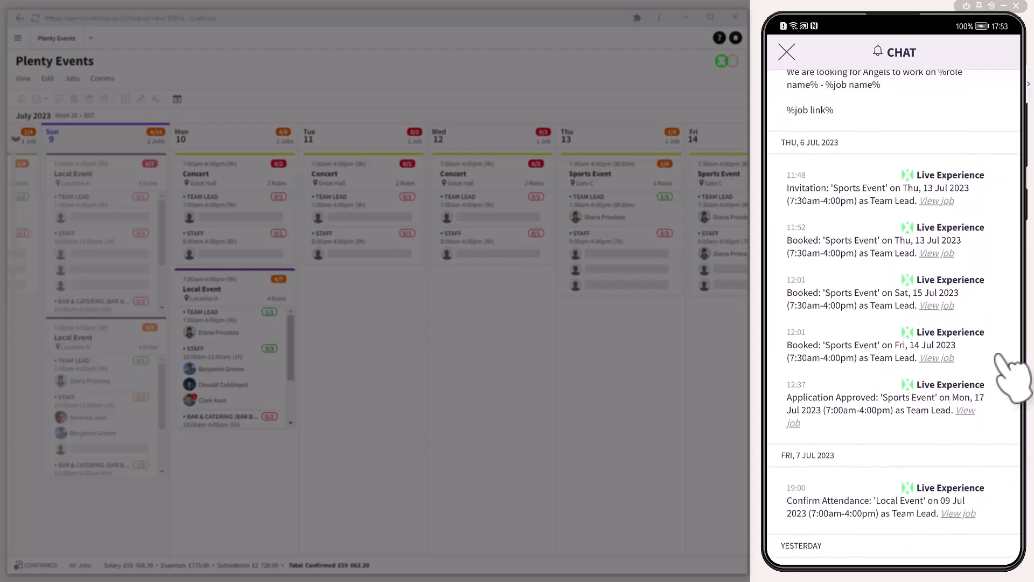
drag(999, 237, 996, 481)
drag(1007, 242, 995, 492)
drag(997, 261, 1004, 485)
drag(1011, 342, 1011, 462)
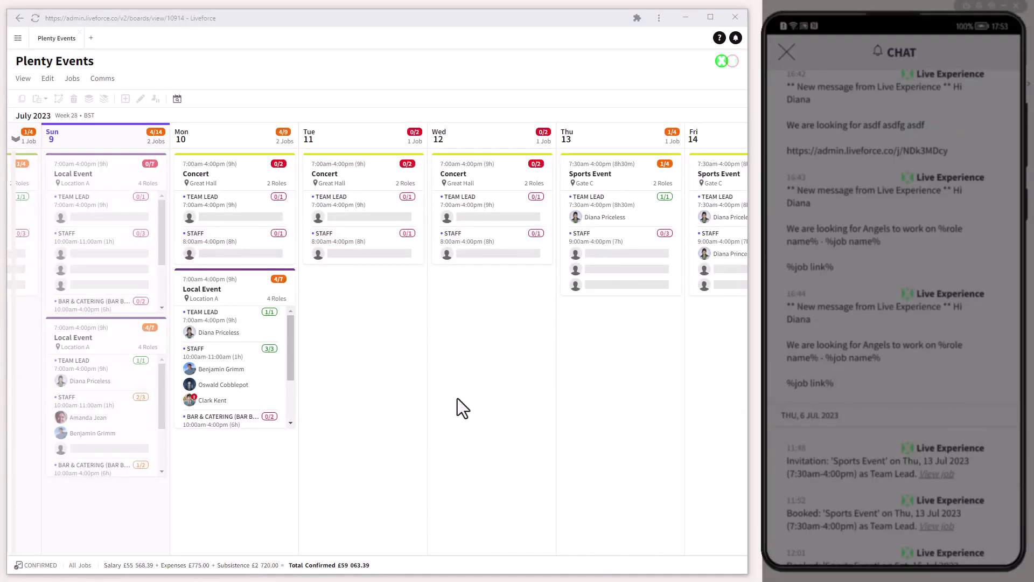
Send a PUSH notification to the 4 confirmed crew of the Mon 10 Local Event
click(220, 297)
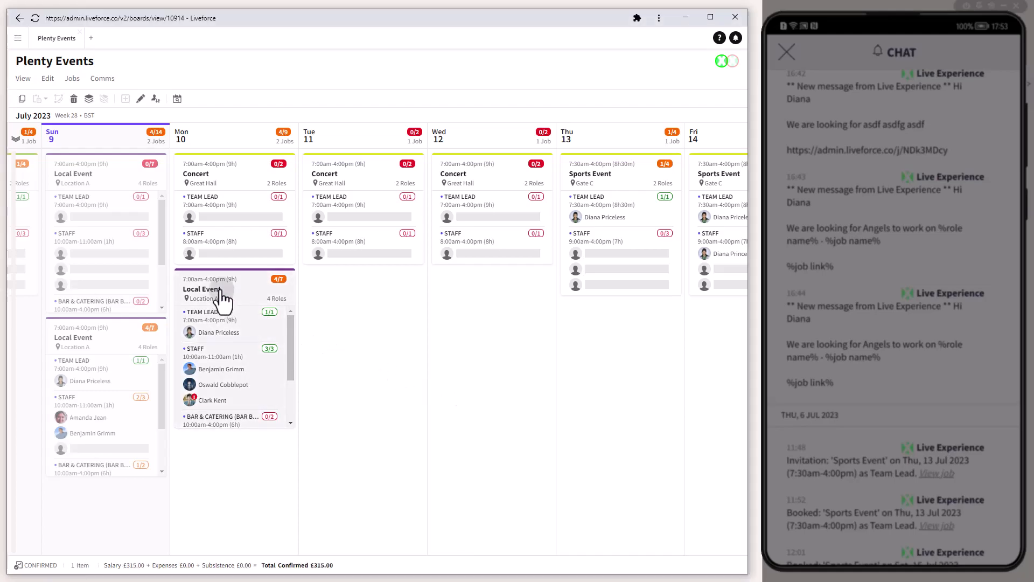
click(103, 79)
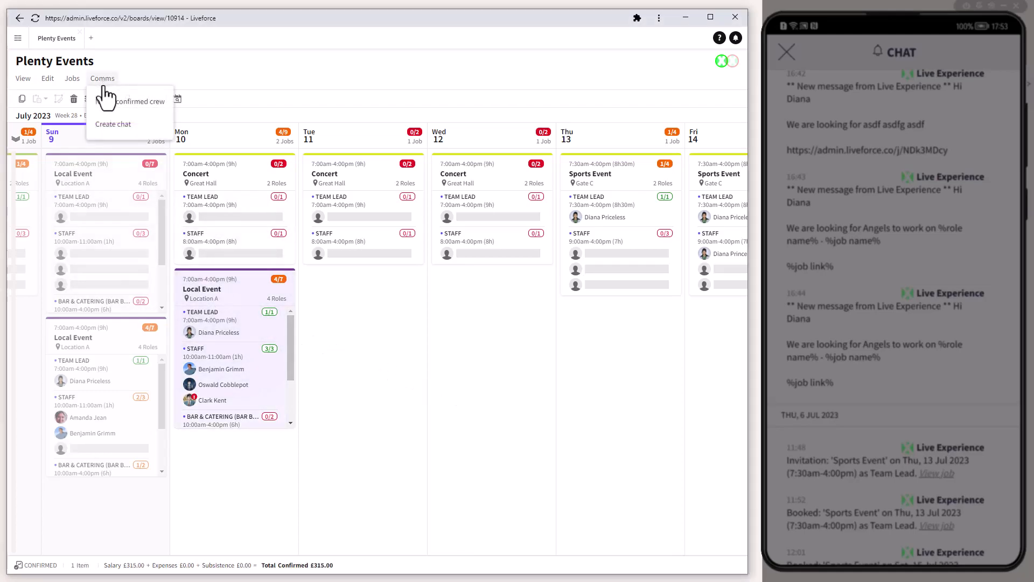
click(116, 103)
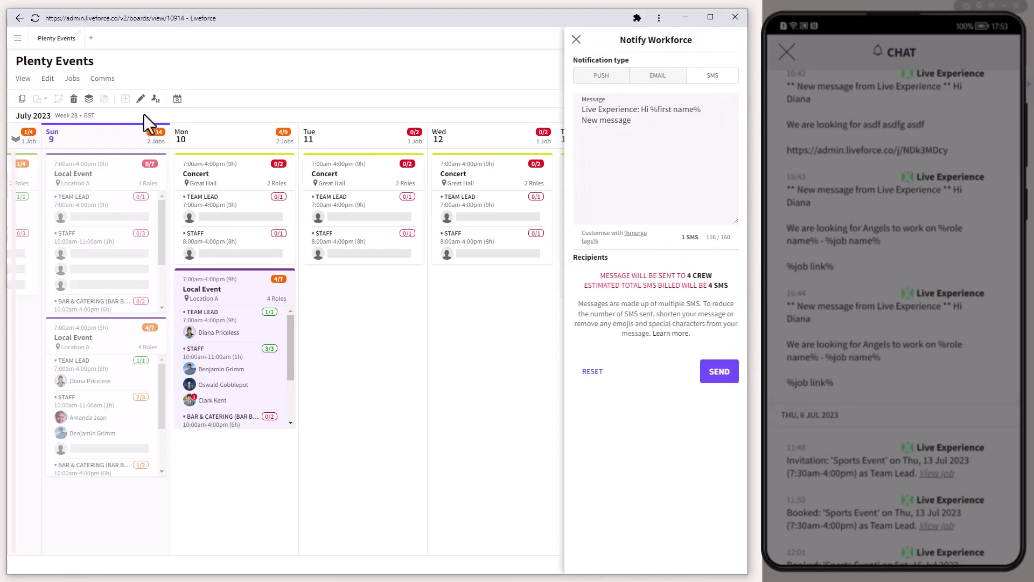
click(603, 77)
click(657, 77)
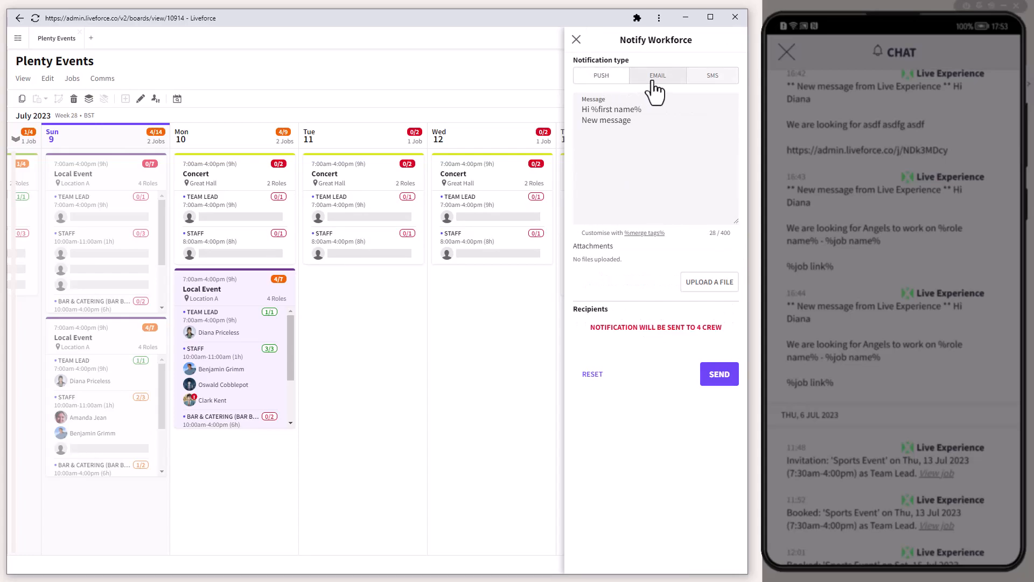
click(706, 78)
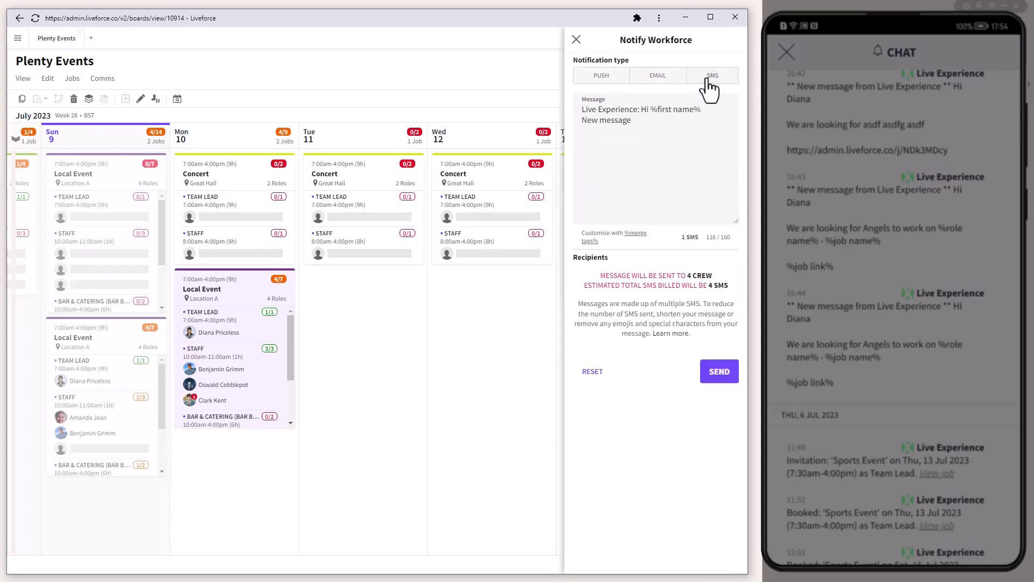
click(601, 81)
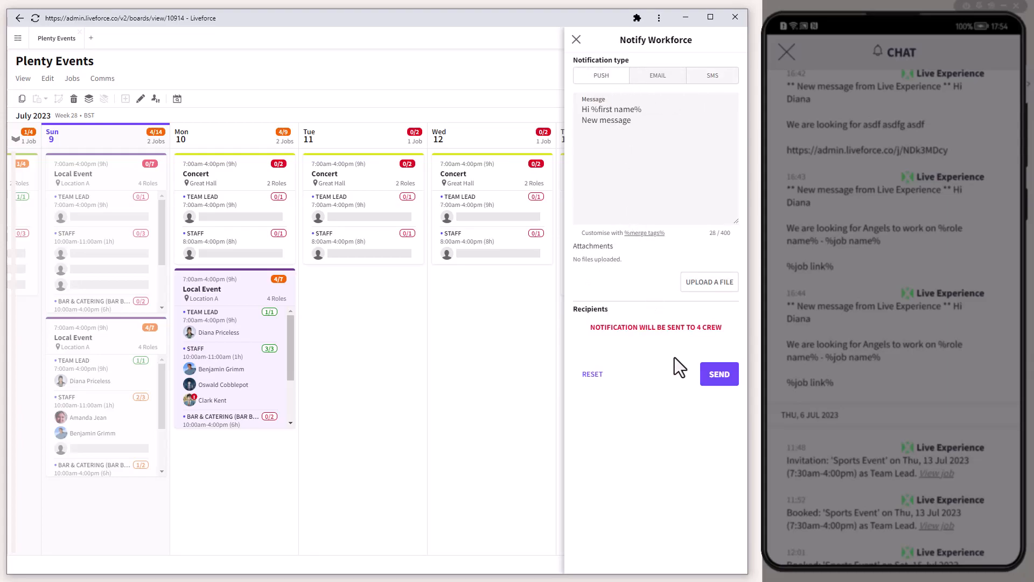
click(718, 383)
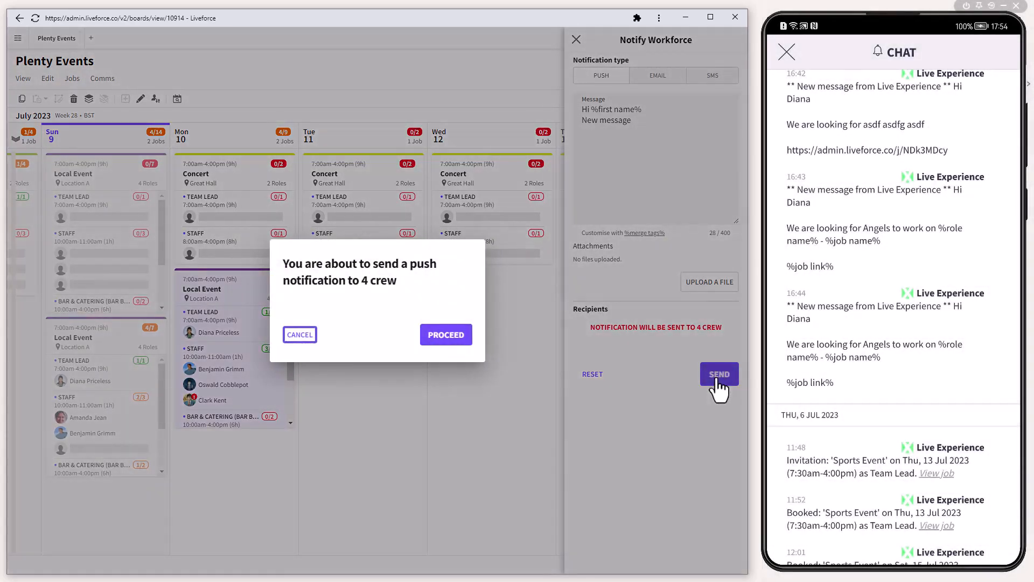
click(457, 335)
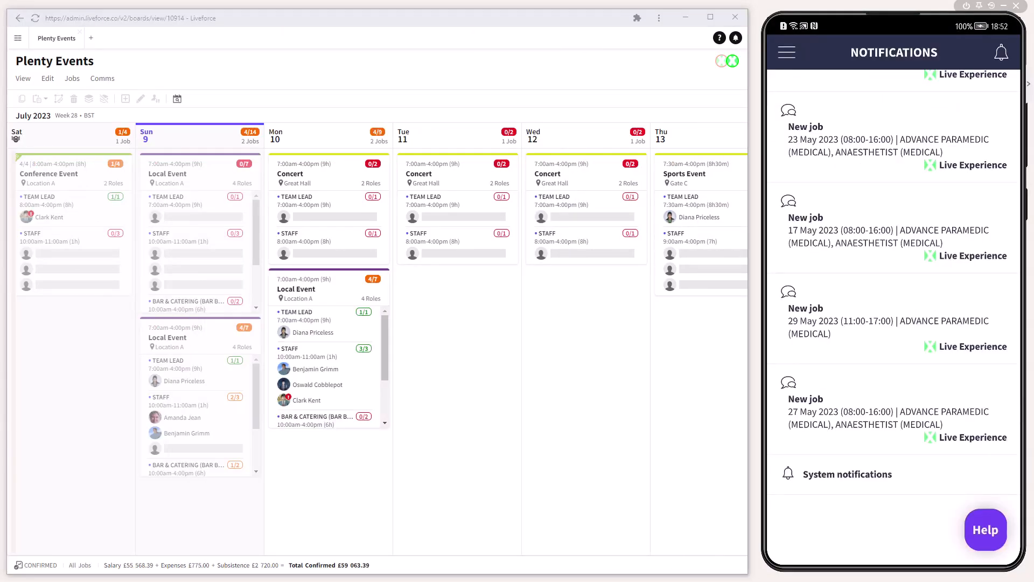
Reselect the Mon 10 Local Event and bring up its Comms options again
drag(886, 249, 890, 423)
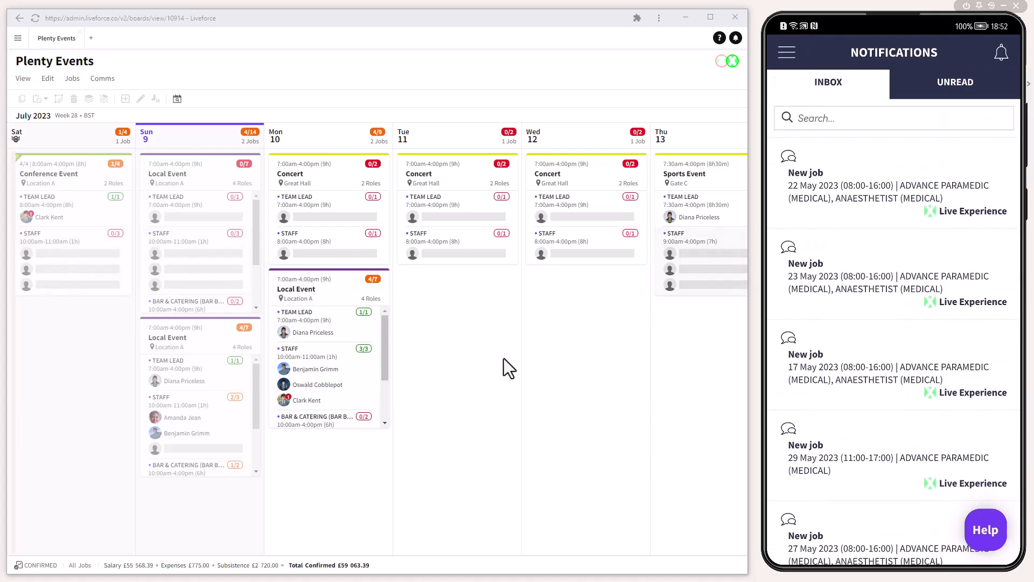
click(317, 297)
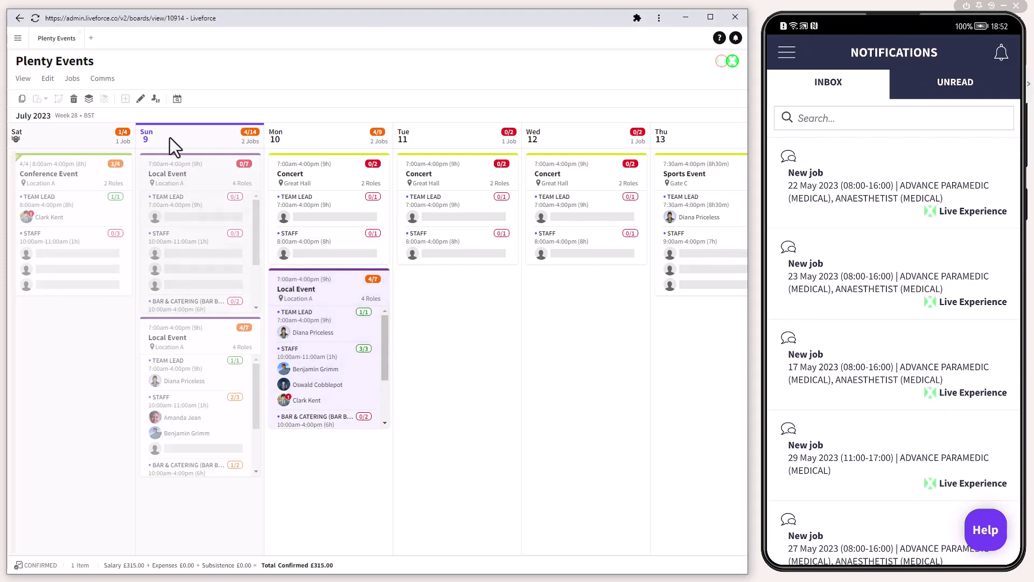
click(108, 79)
Create a Local Event crew chat, post 'Hello?', and open it in the crew app
click(114, 126)
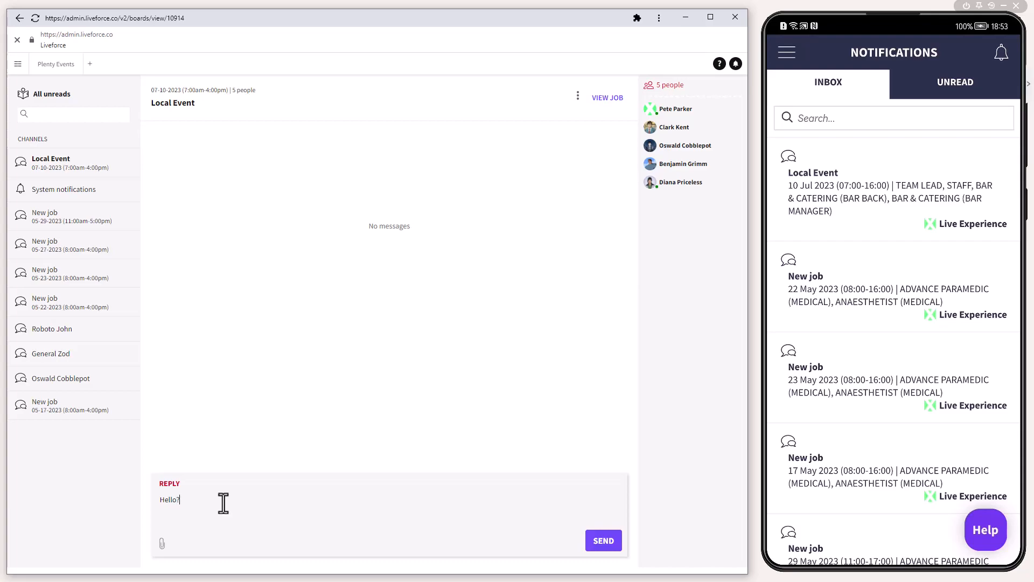
click(603, 541)
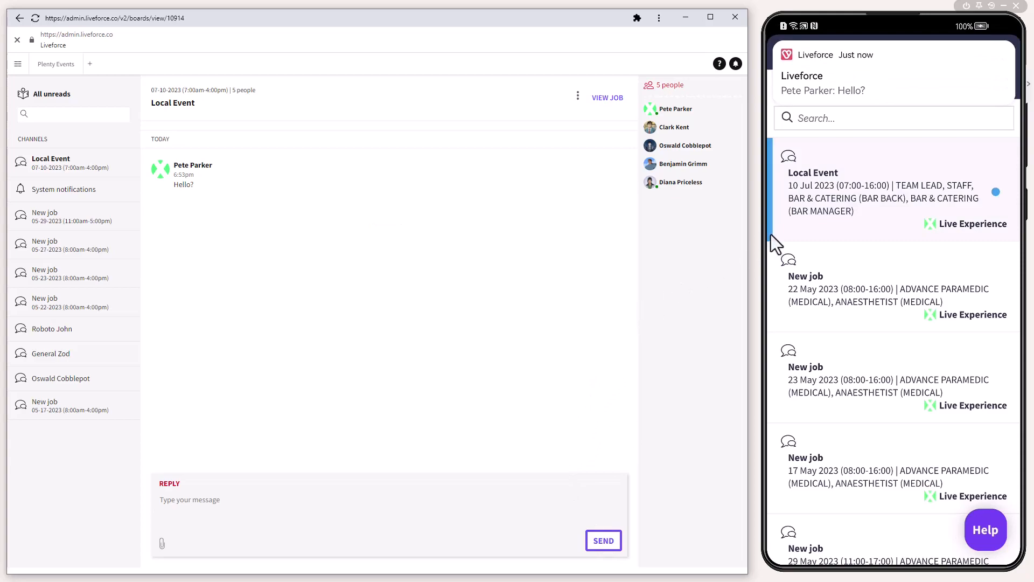
click(868, 86)
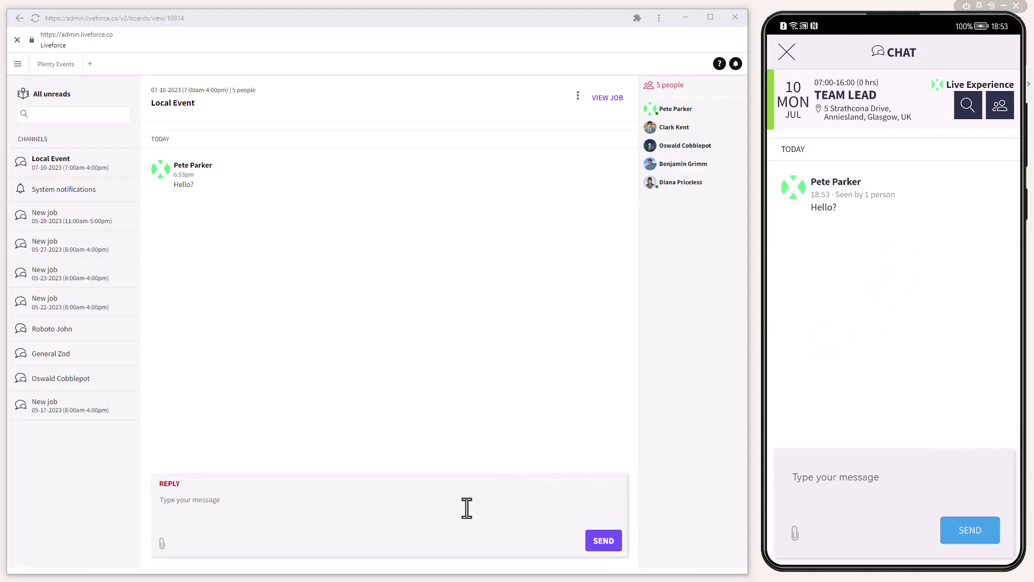
Reply 'Hi!' from the crew app, check the chat's members, and return to Plenty Events
click(838, 489)
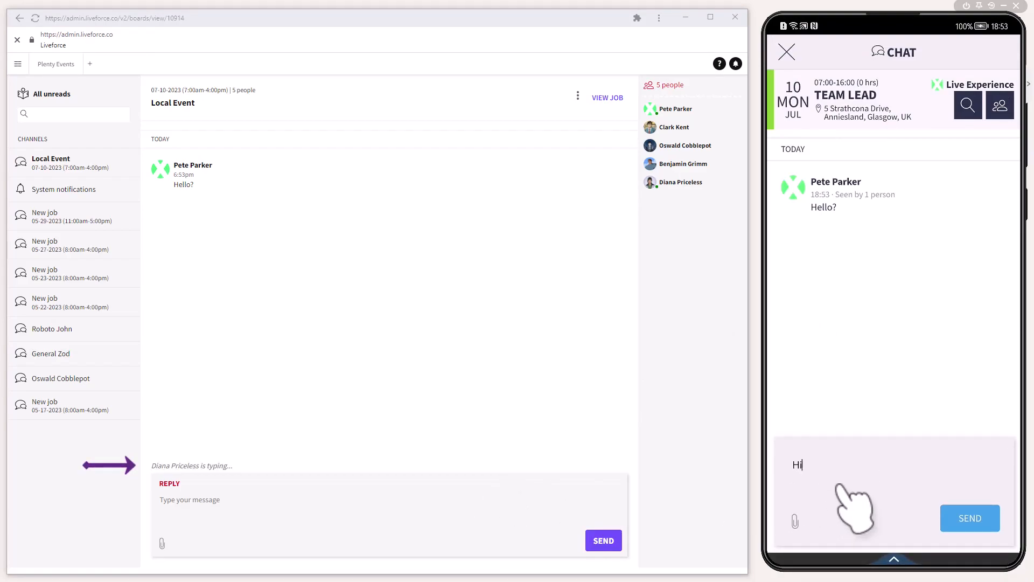
text(Hi!)
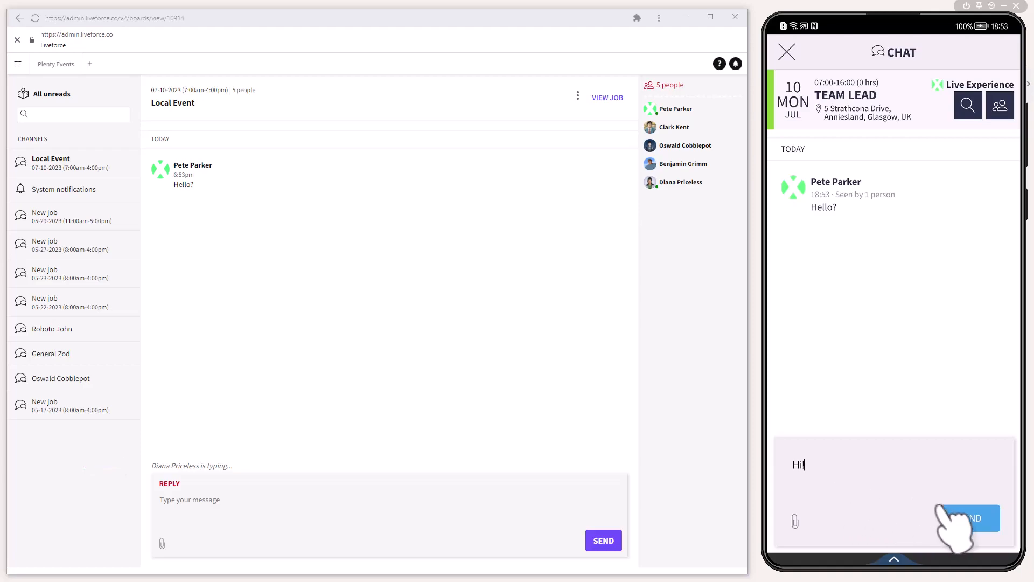
click(964, 518)
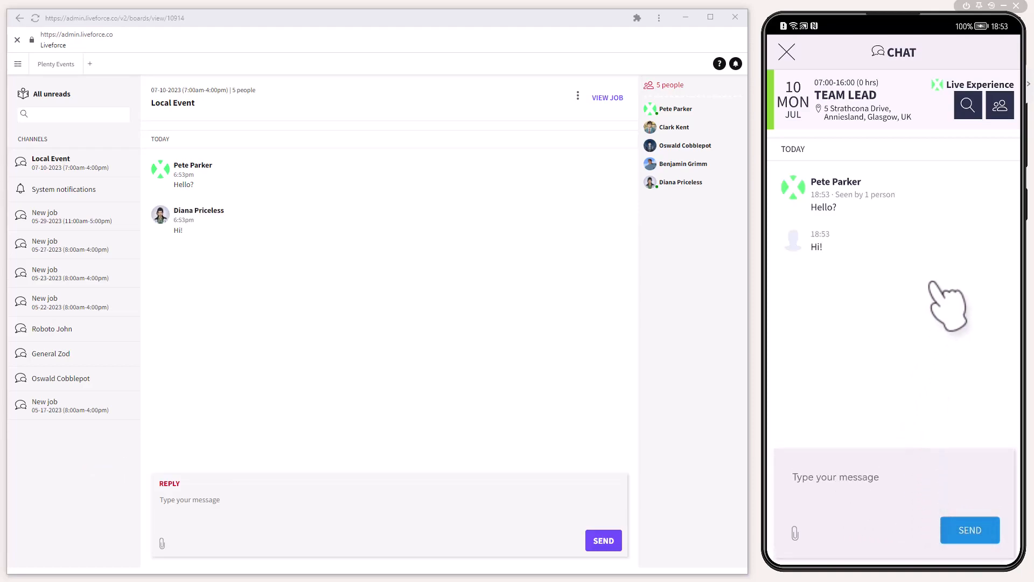
click(1000, 106)
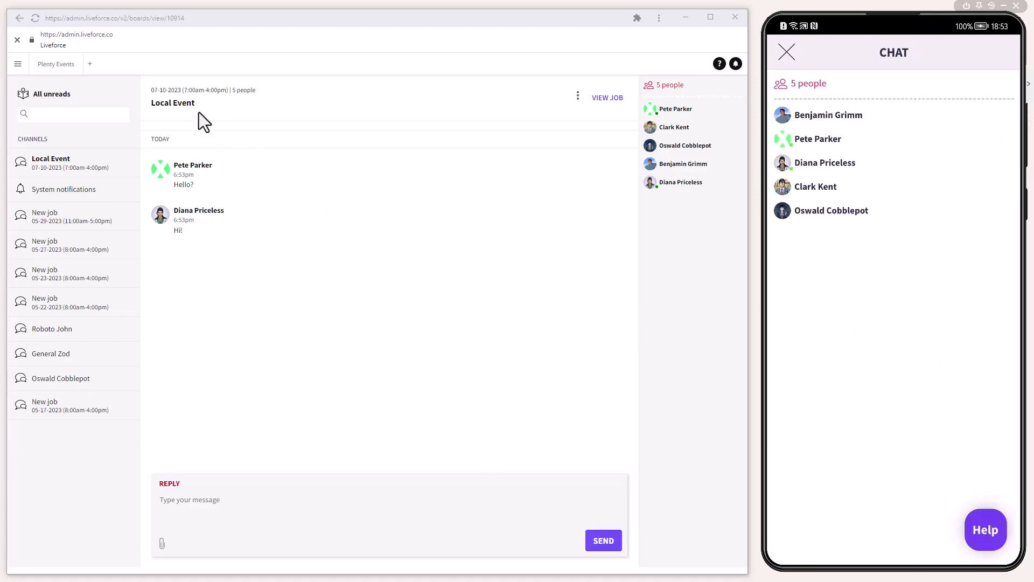
click(63, 66)
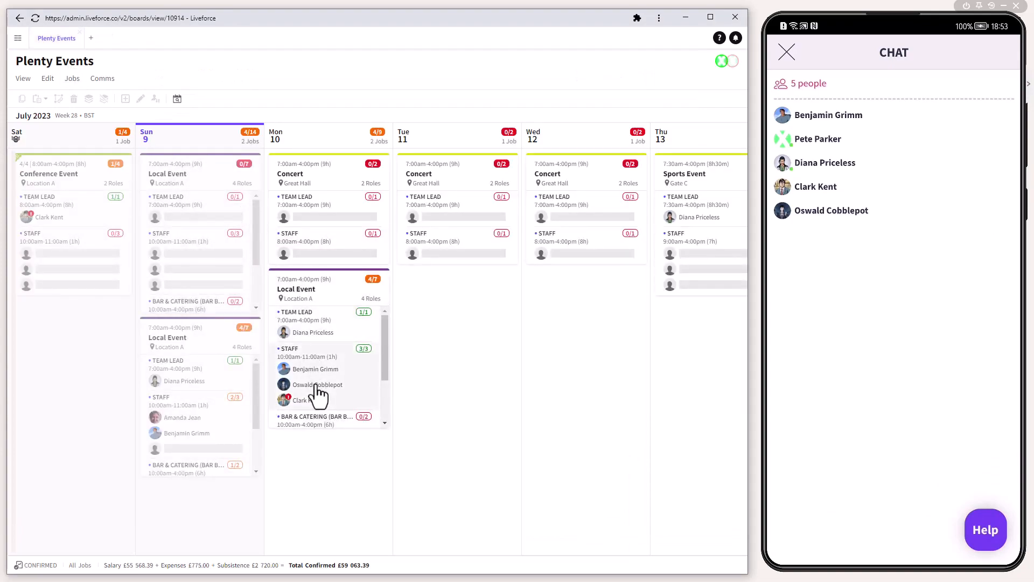
Withdraw a booked crew member from the Local Event's STAFF role
click(320, 390)
click(733, 195)
click(695, 320)
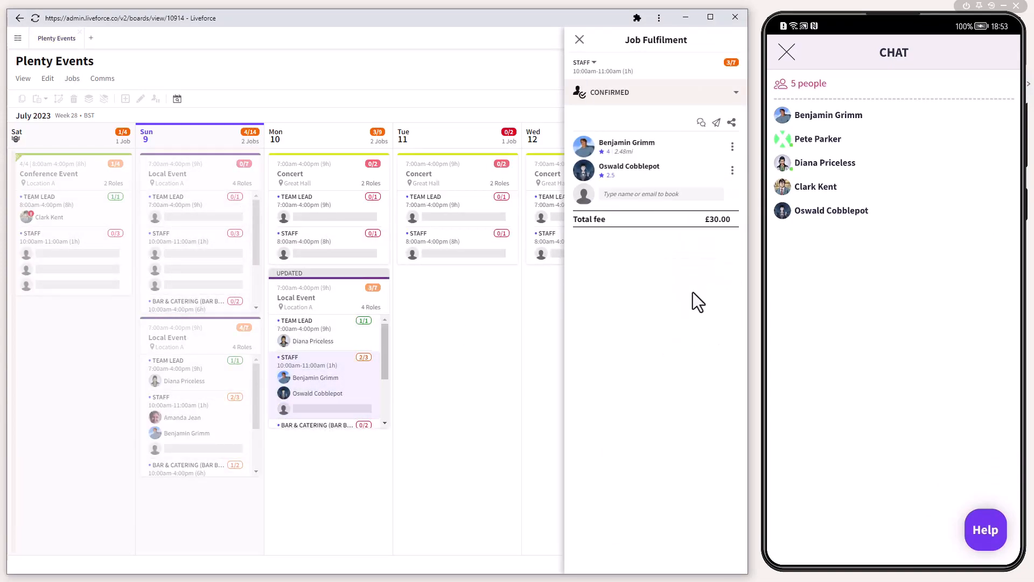
click(580, 39)
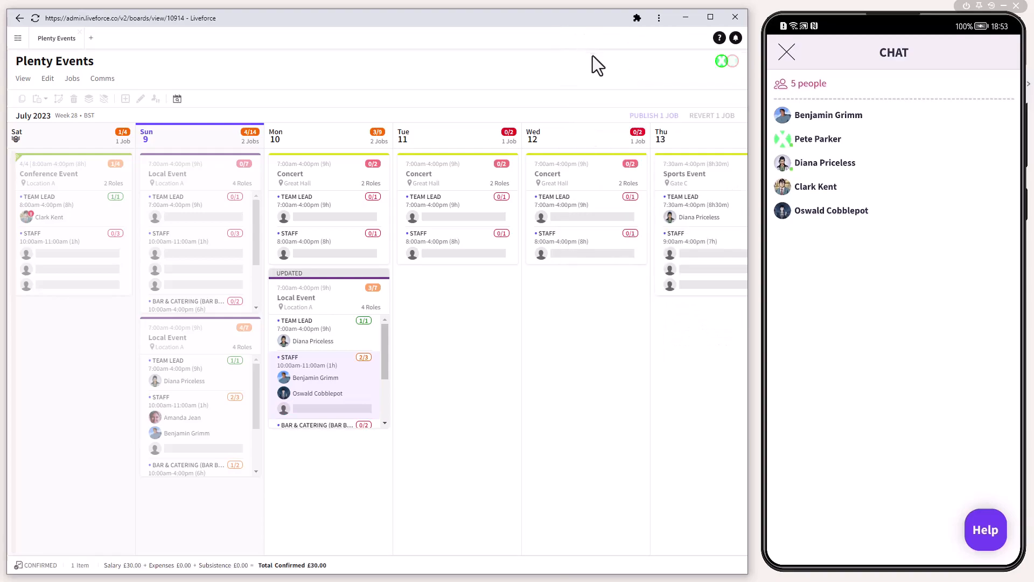
Confirm a searched crew member into Monday's Local Event staff role at £15.00 and publish
click(652, 116)
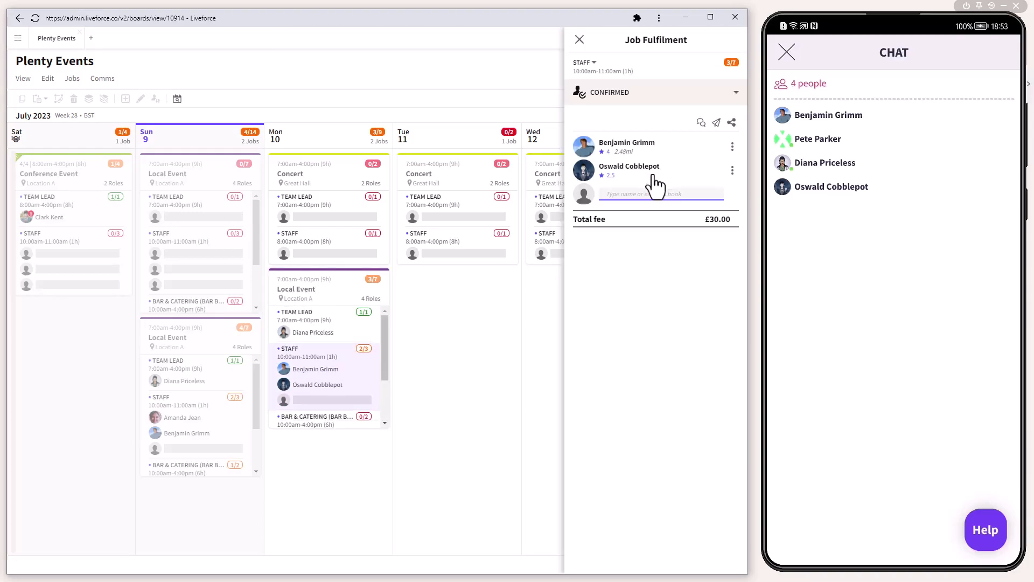
text(n)
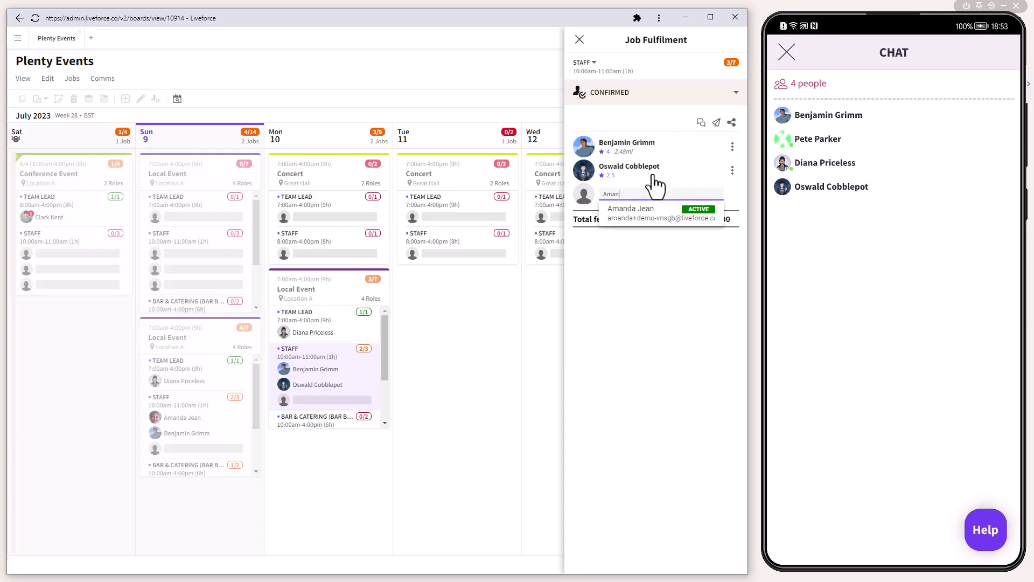
click(666, 218)
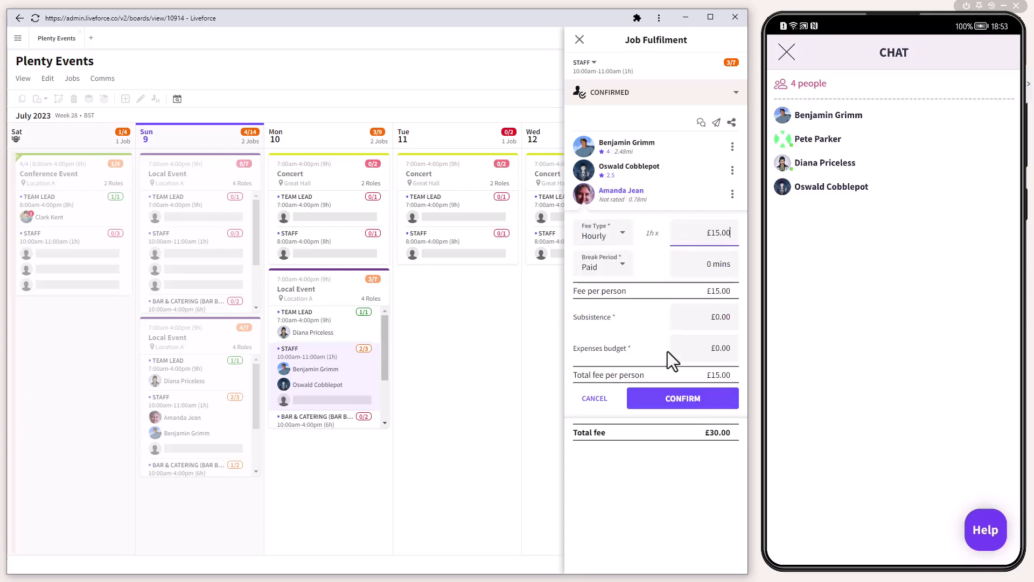
click(688, 400)
click(579, 42)
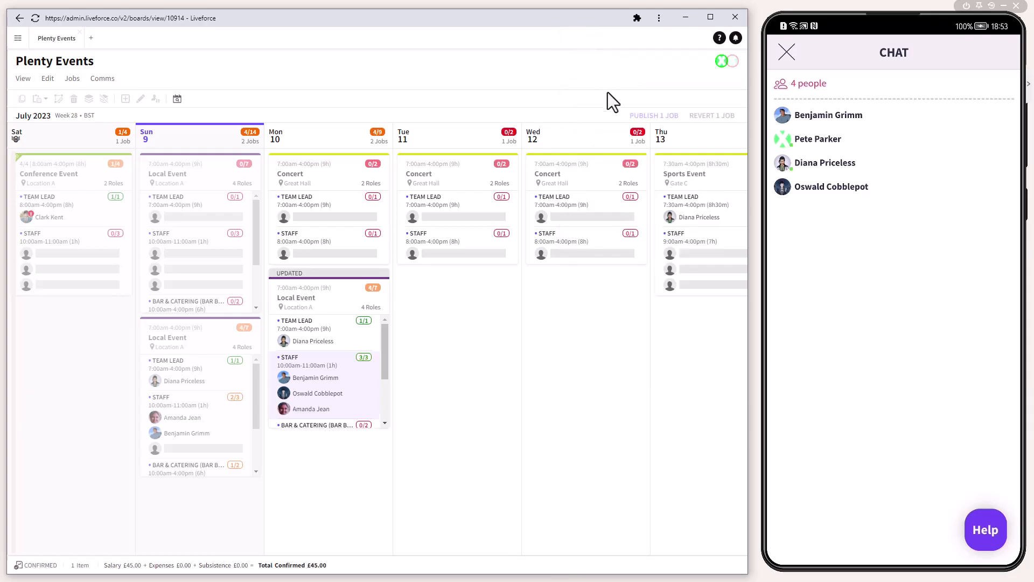
click(652, 116)
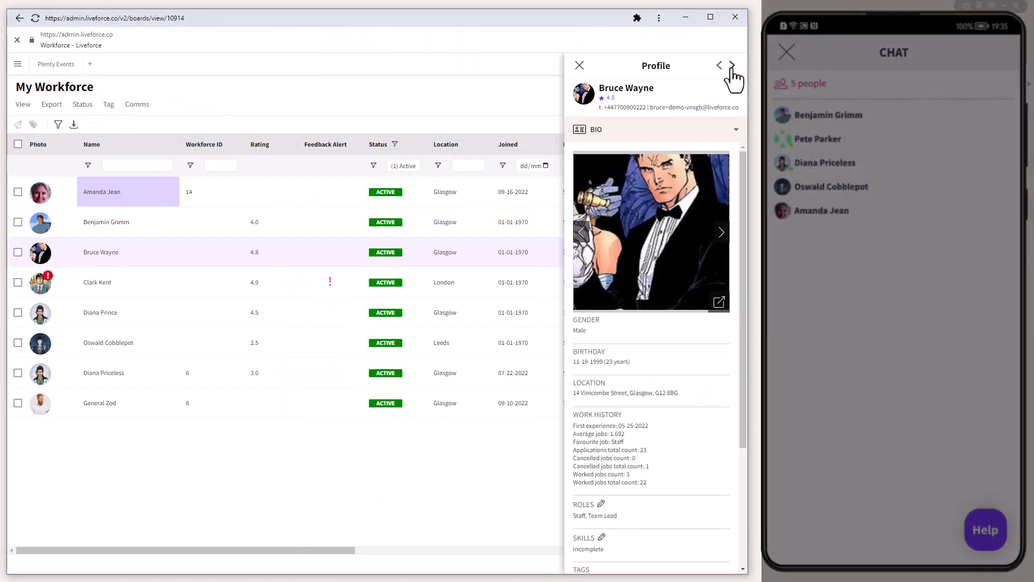
Step through the next three crew profiles in My Workforce
click(733, 66)
click(732, 66)
click(732, 65)
Filter the workforce to Team Leads available on 07-18-2023 who worked with Google
drag(744, 171, 742, 292)
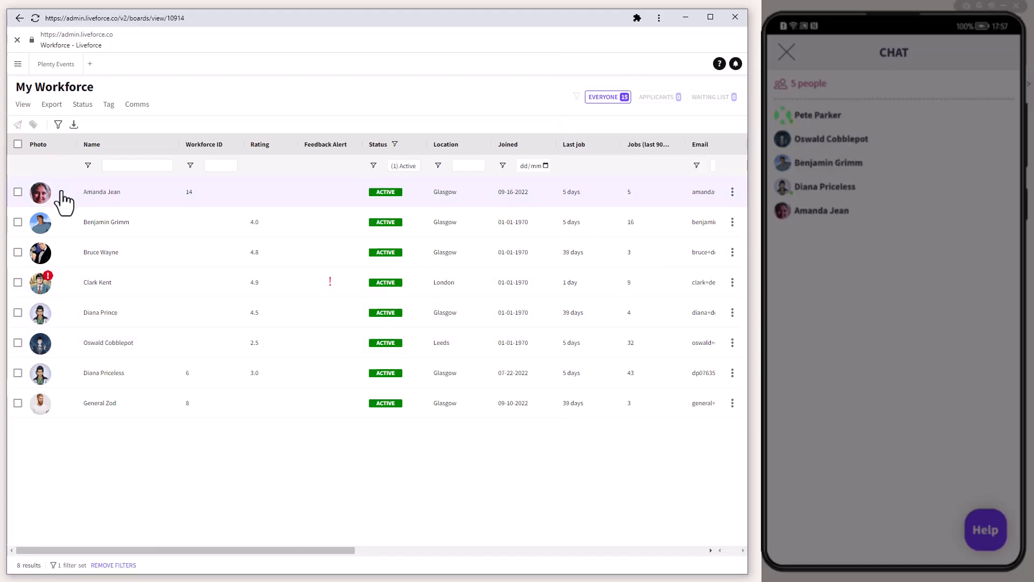
click(58, 124)
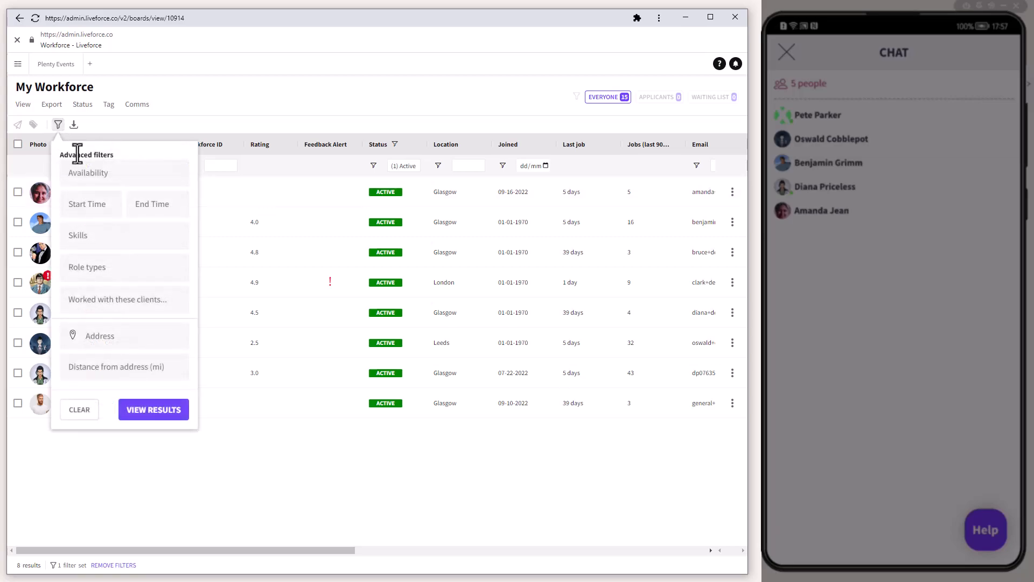
click(90, 173)
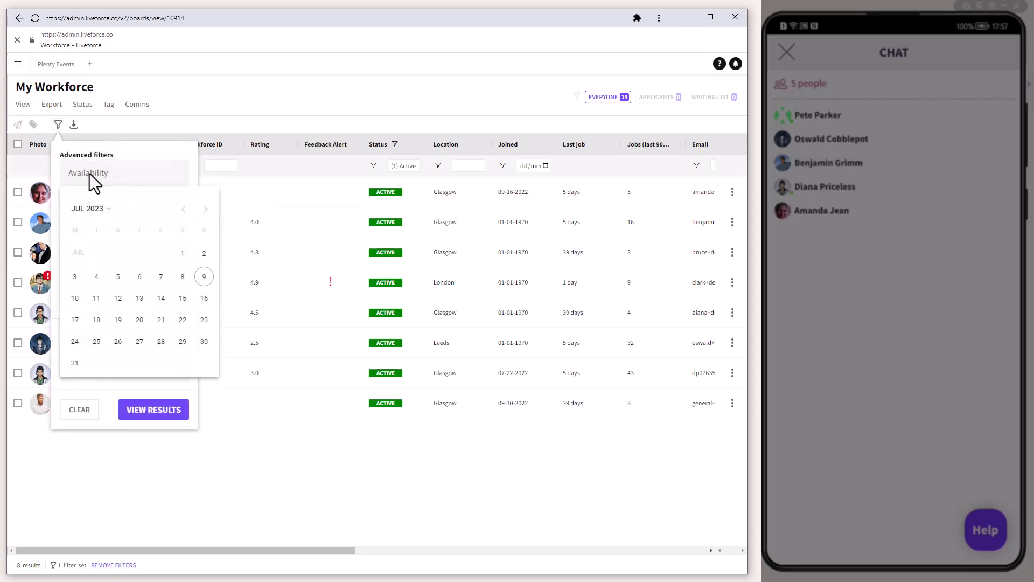
click(96, 321)
click(98, 269)
text(Team)
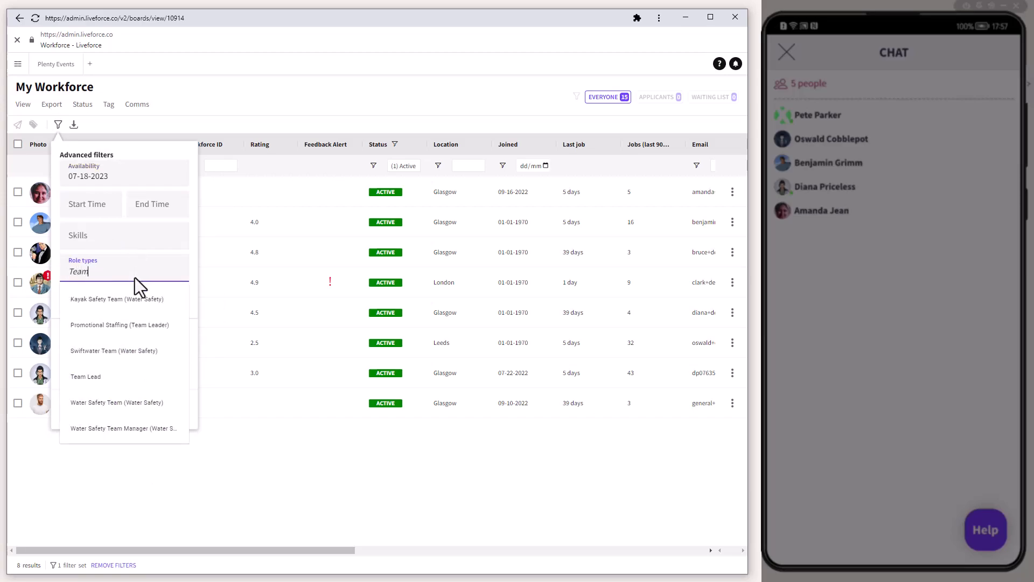
click(86, 377)
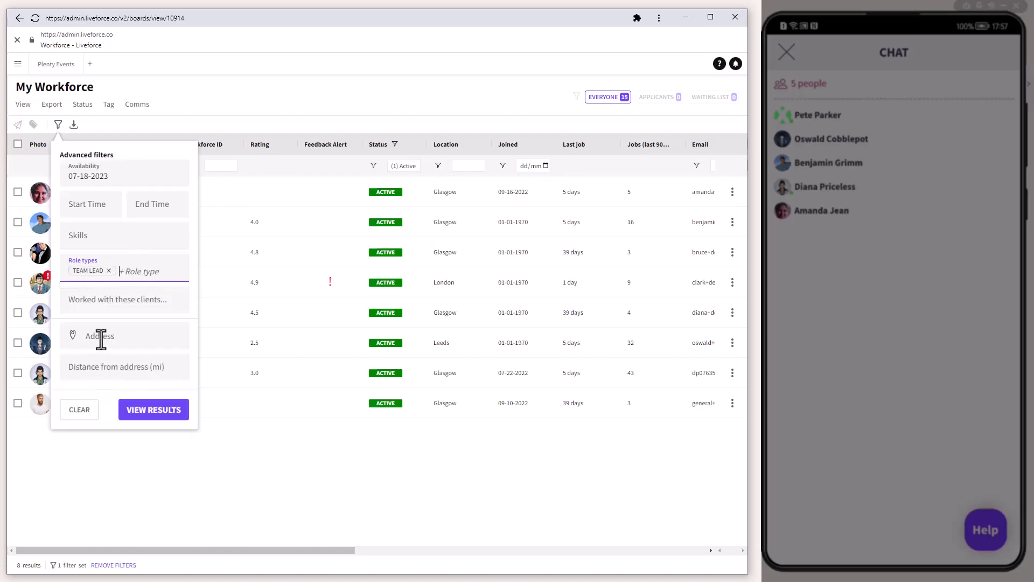
click(117, 302)
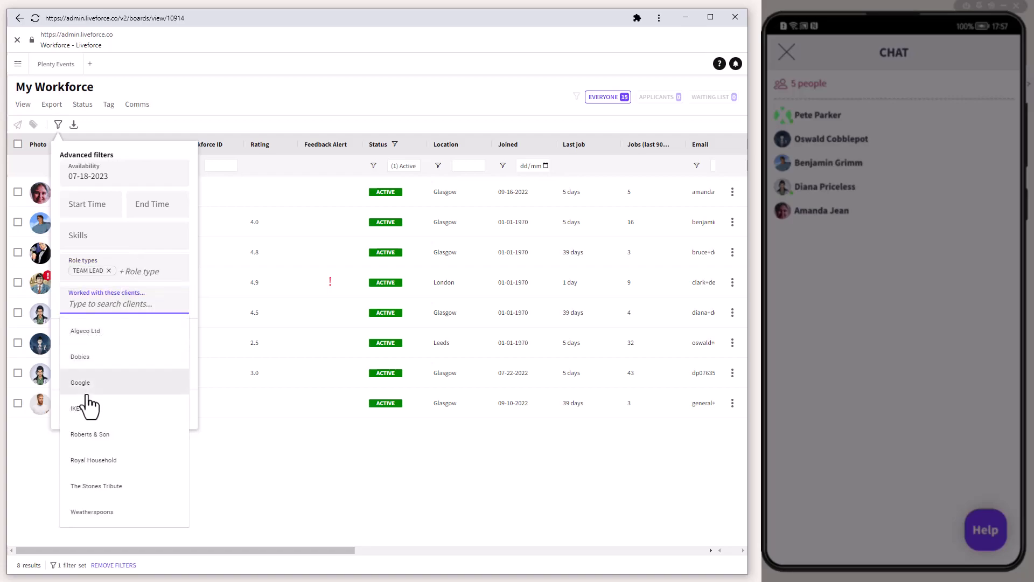
click(82, 383)
click(143, 411)
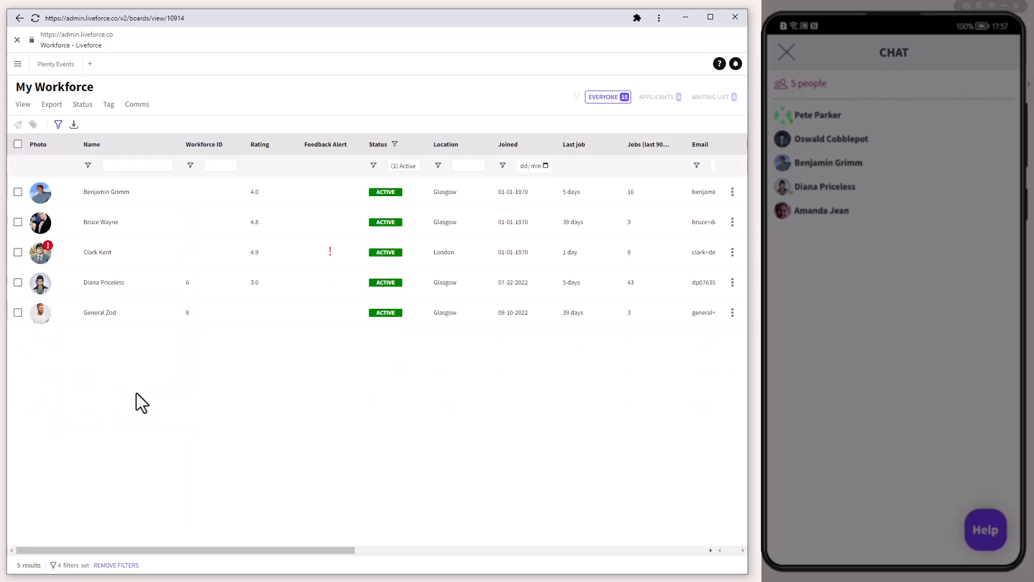
Select all five filtered crew and start a notification to them from Comms
click(18, 144)
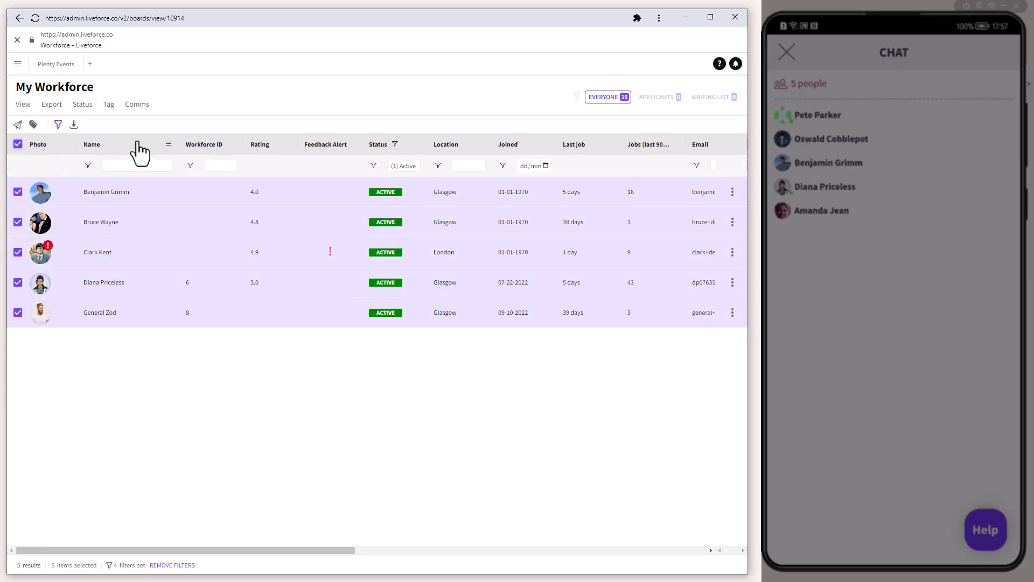
click(134, 107)
click(157, 129)
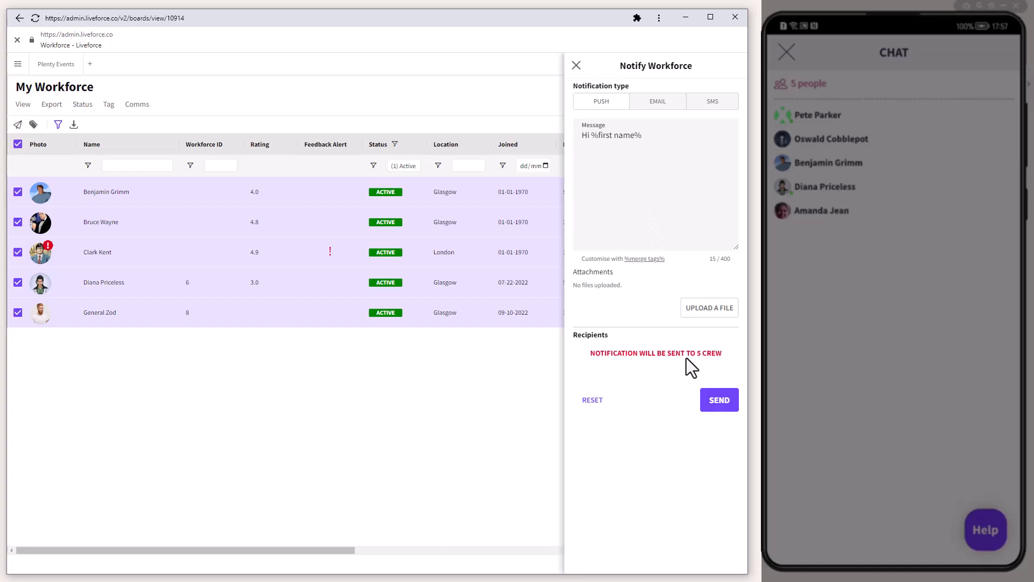
Keep the Push type and send 'New Jobs added!' to the 5 crew, confirming with Proceed
click(678, 105)
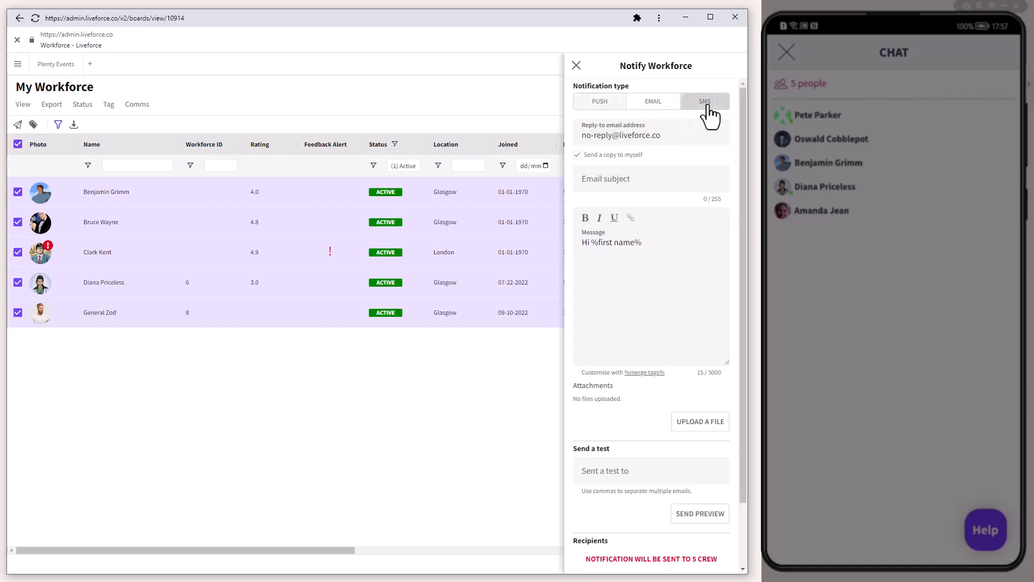
click(708, 106)
click(602, 106)
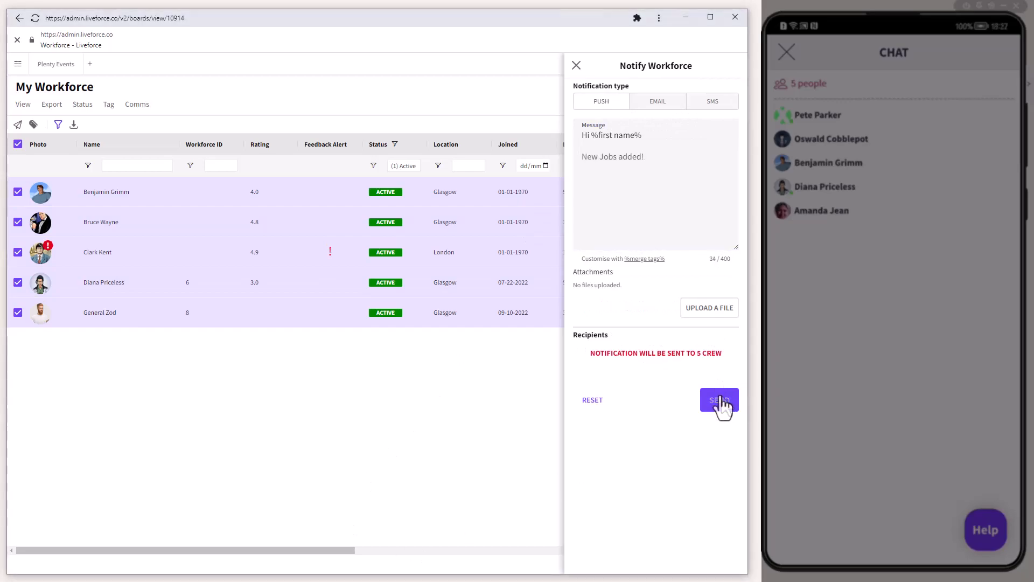
click(719, 402)
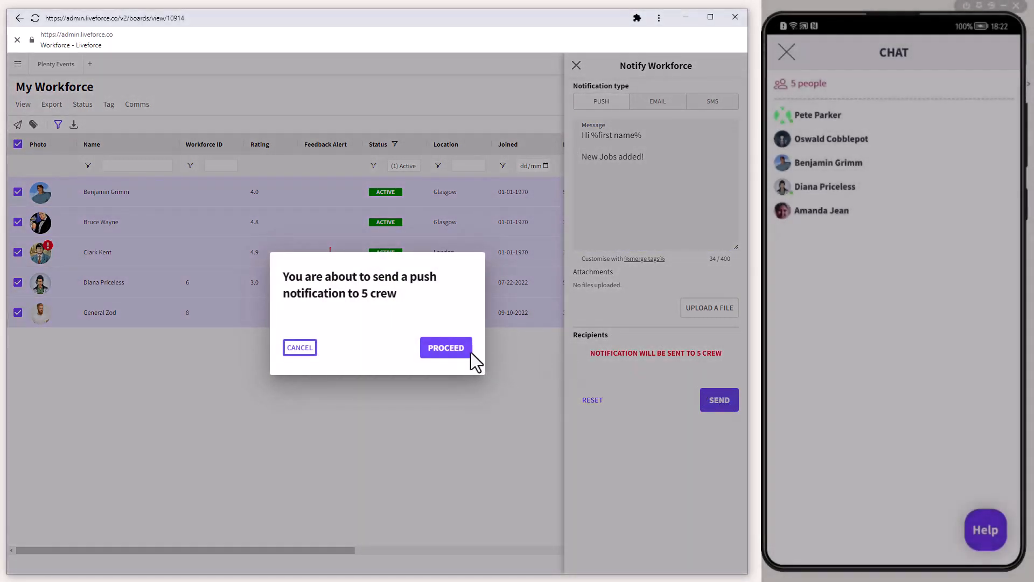
click(457, 351)
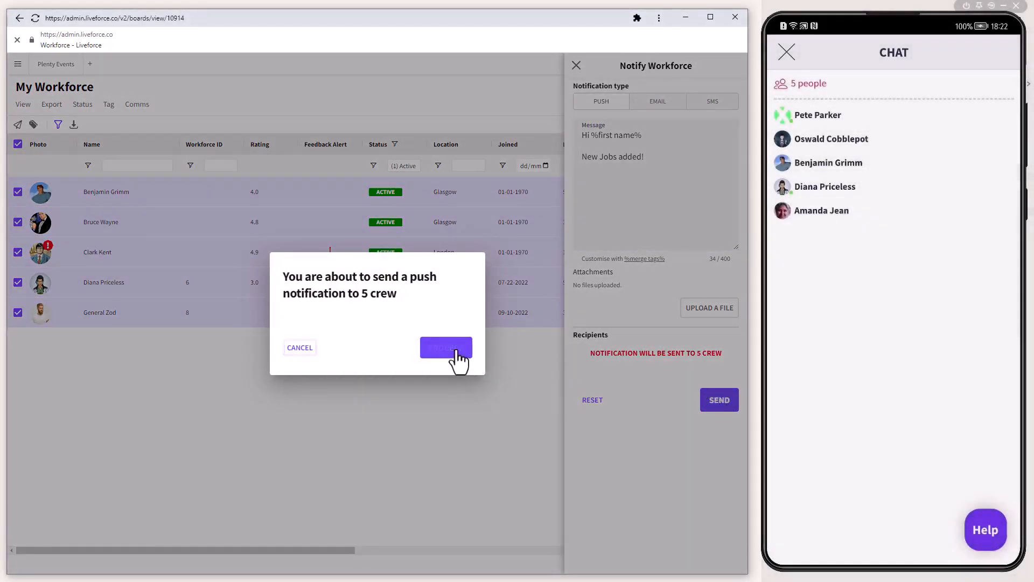
click(873, 104)
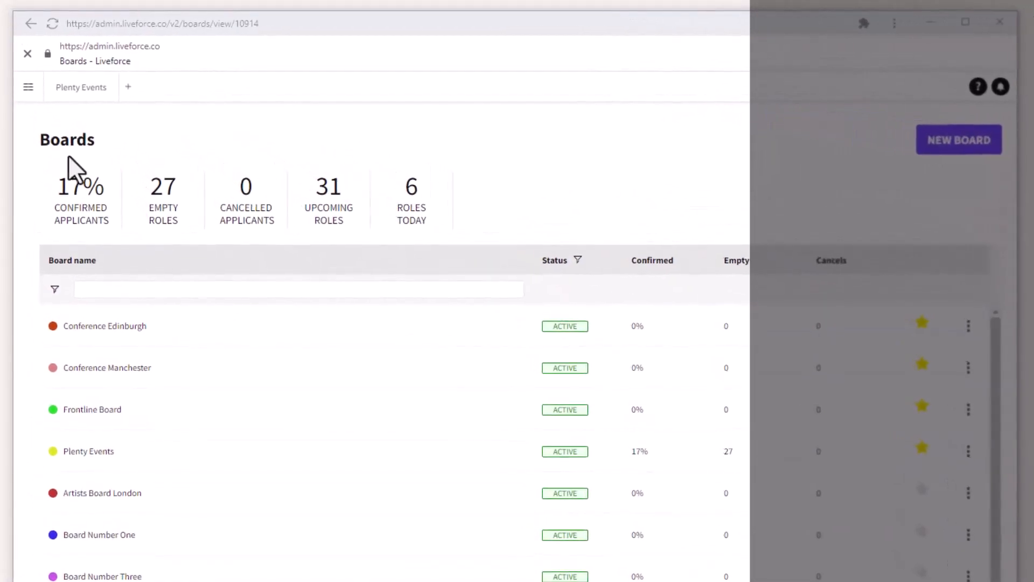
Open the Boards Status report and apply a Jul 11 date range
click(28, 88)
mouse_move(139, 128)
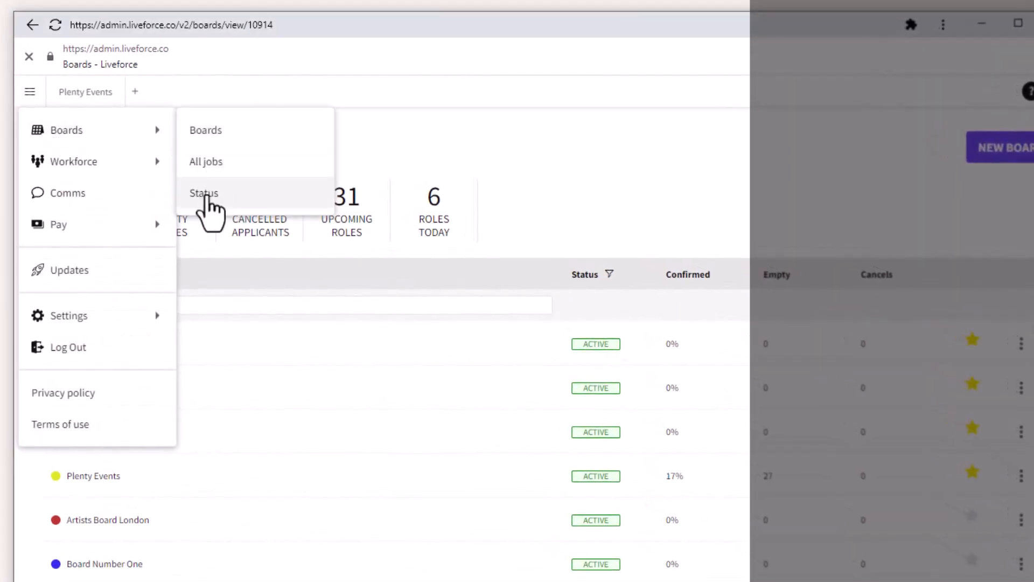
click(210, 198)
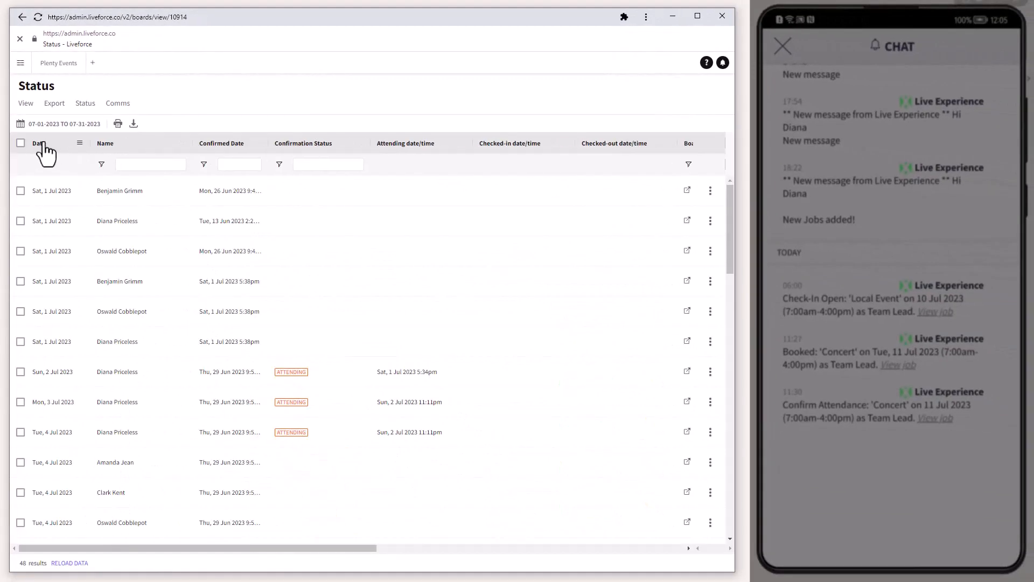
scroll(506, 361, down, 5)
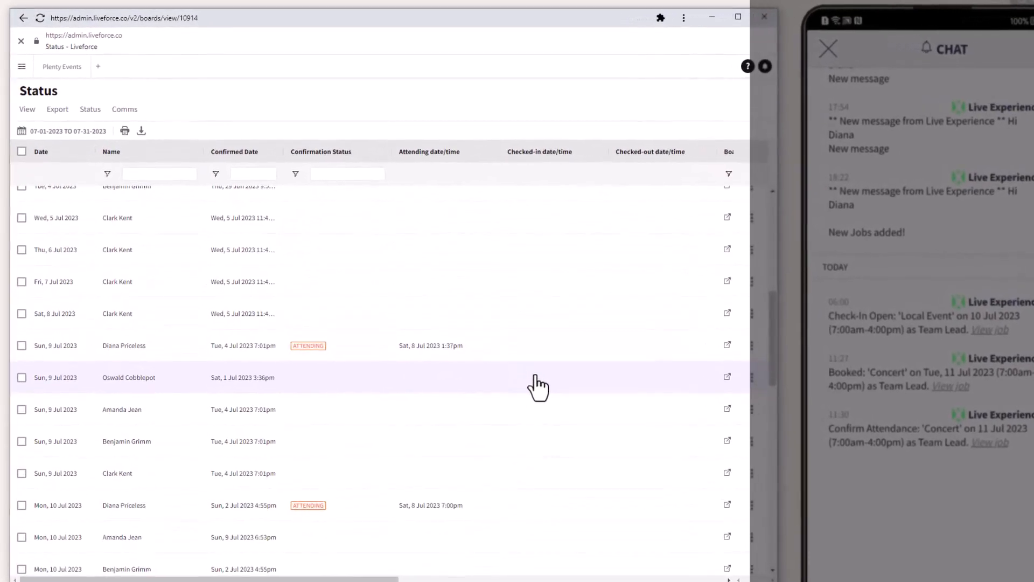
scroll(536, 385, up, 5)
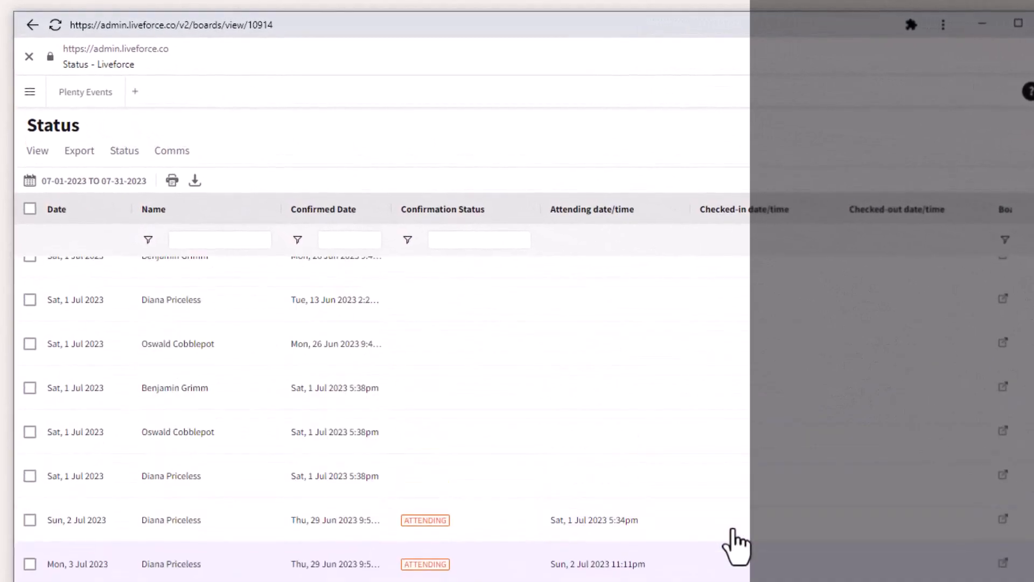
click(70, 182)
click(168, 316)
click(455, 423)
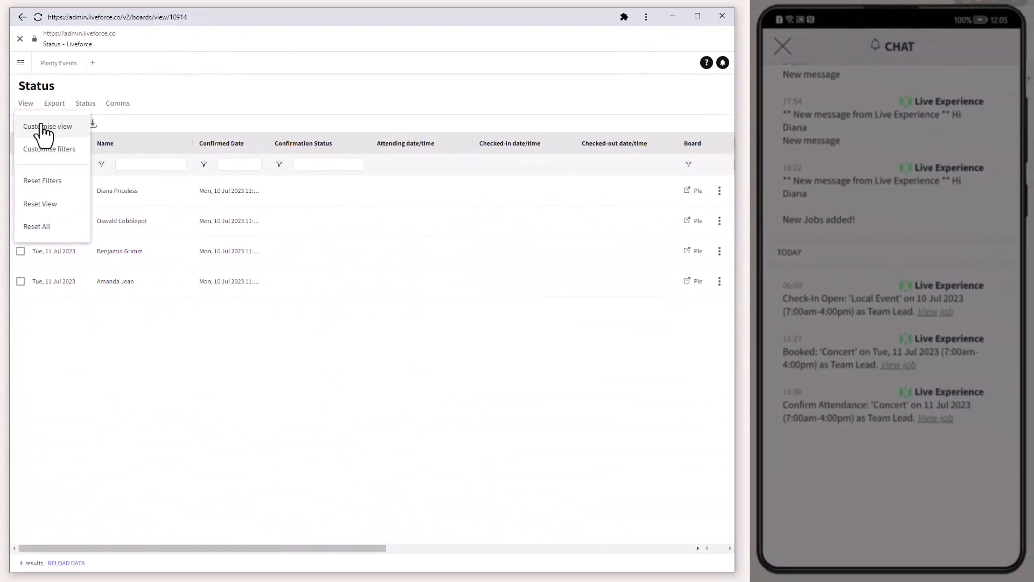
Review the Customise view column chooser and the Export menu without changing or exporting anything
click(41, 128)
drag(715, 286, 715, 381)
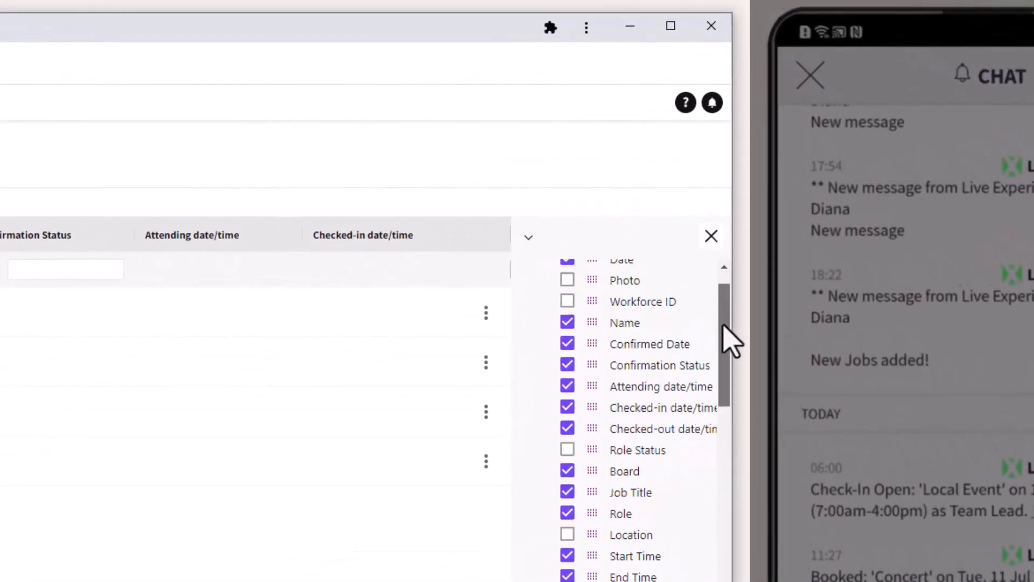
drag(722, 423, 721, 300)
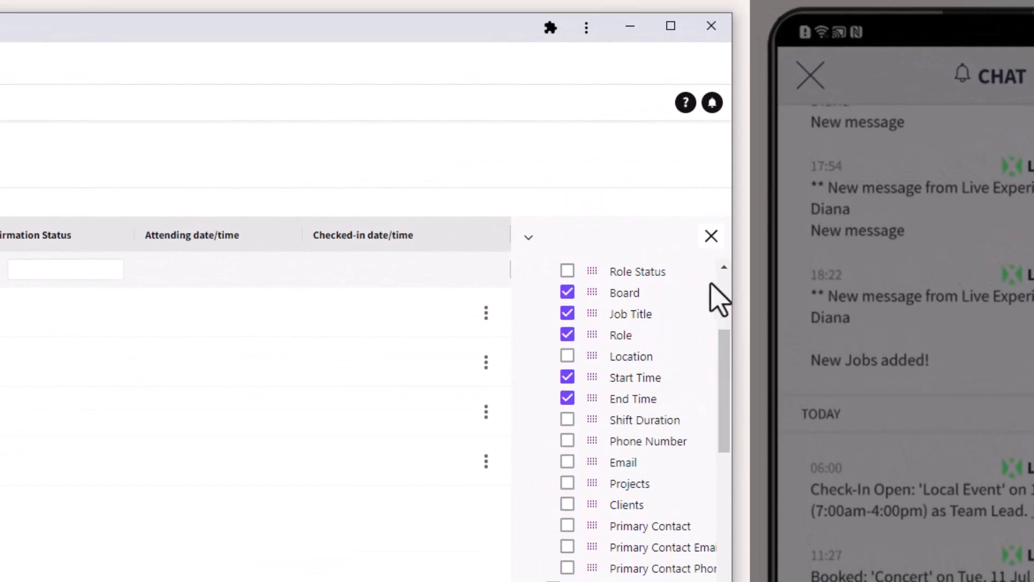
click(711, 236)
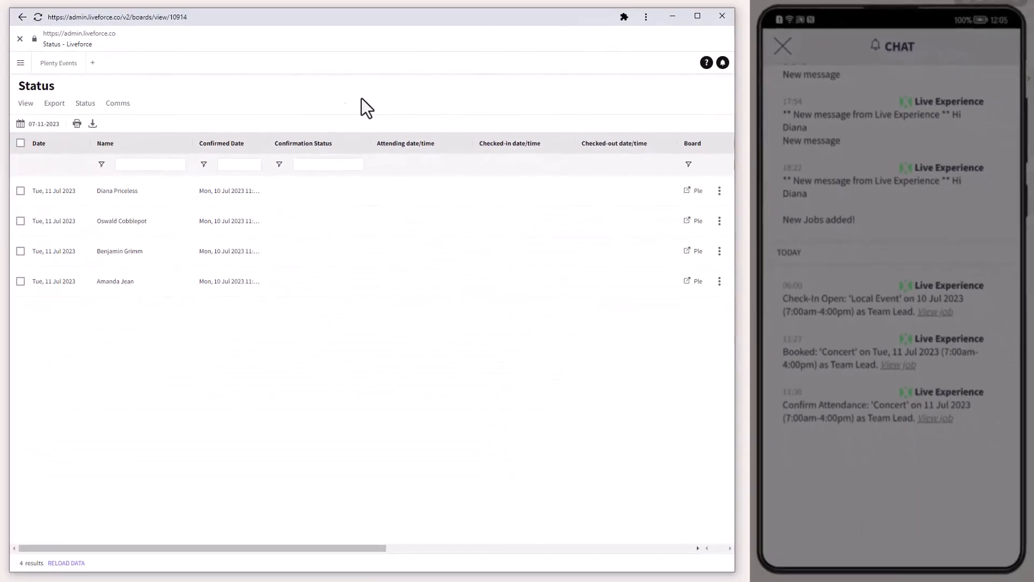
click(51, 104)
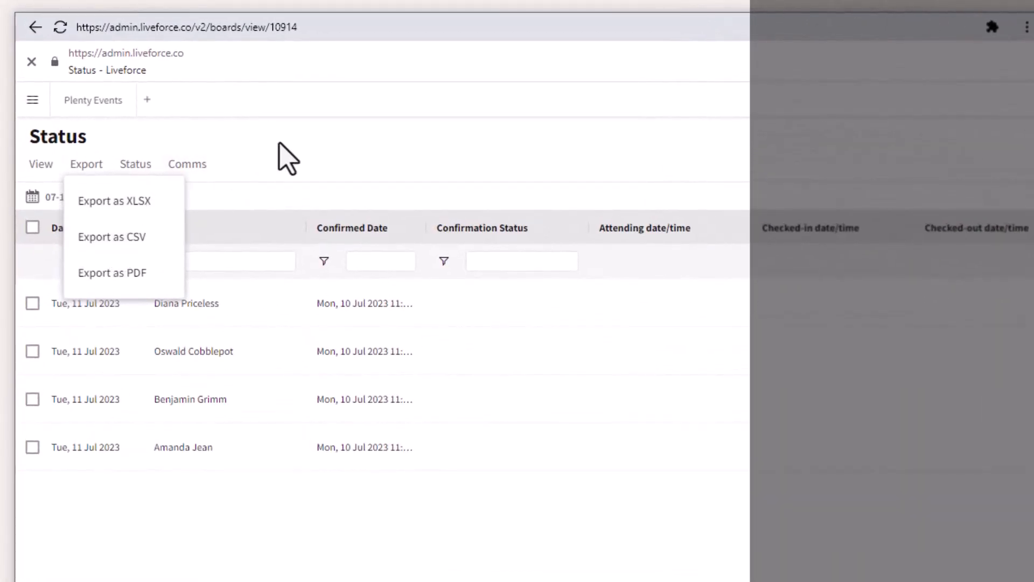
click(279, 144)
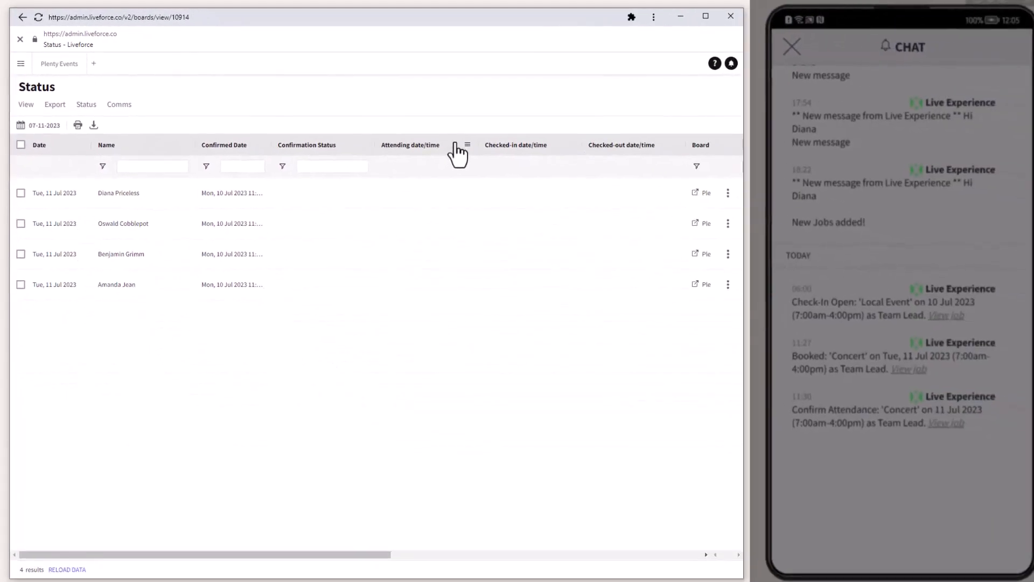
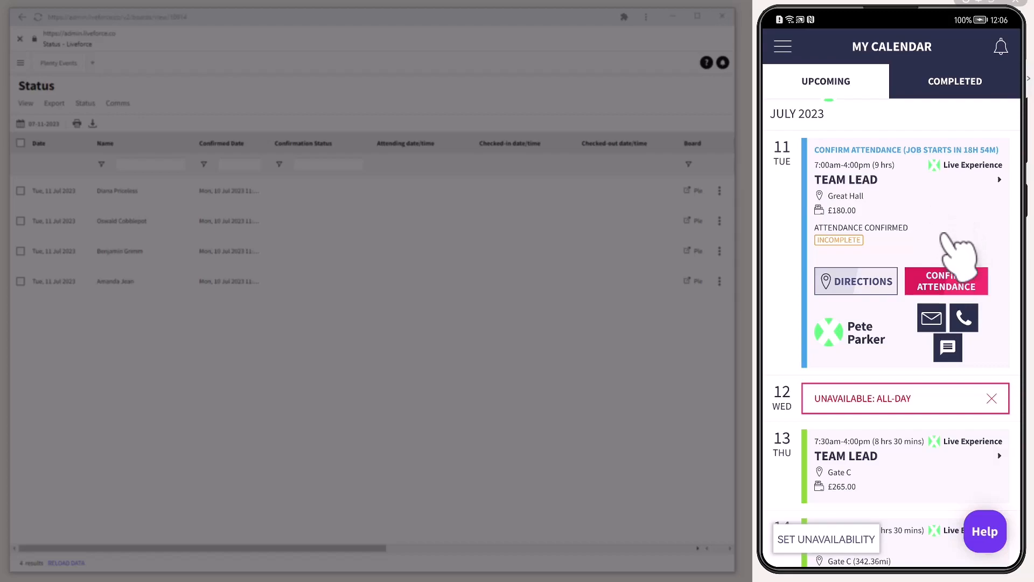
Confirm attendance for the Team Lead job, refresh the Status board to show Attending, then open App settings
click(946, 281)
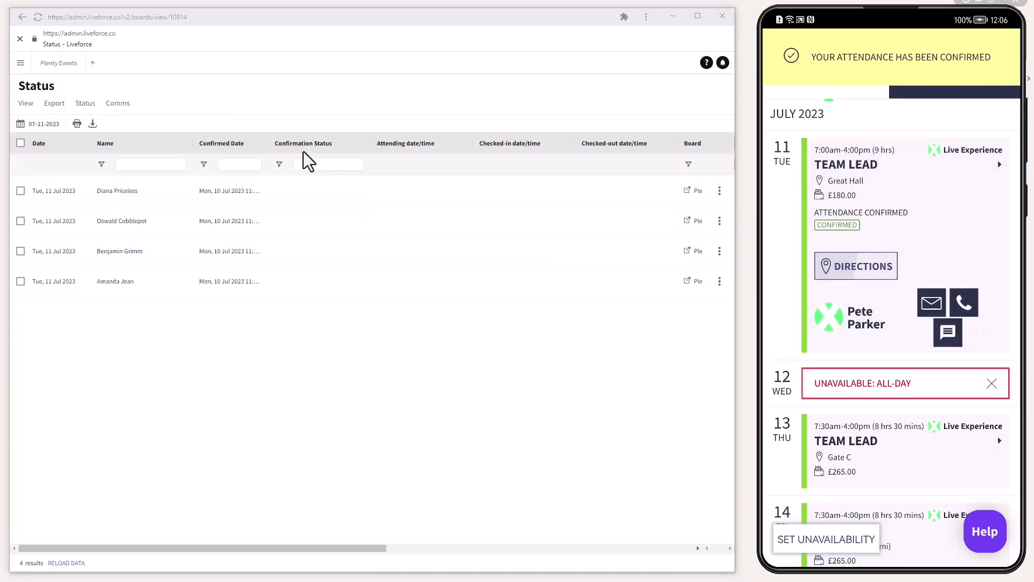
click(38, 17)
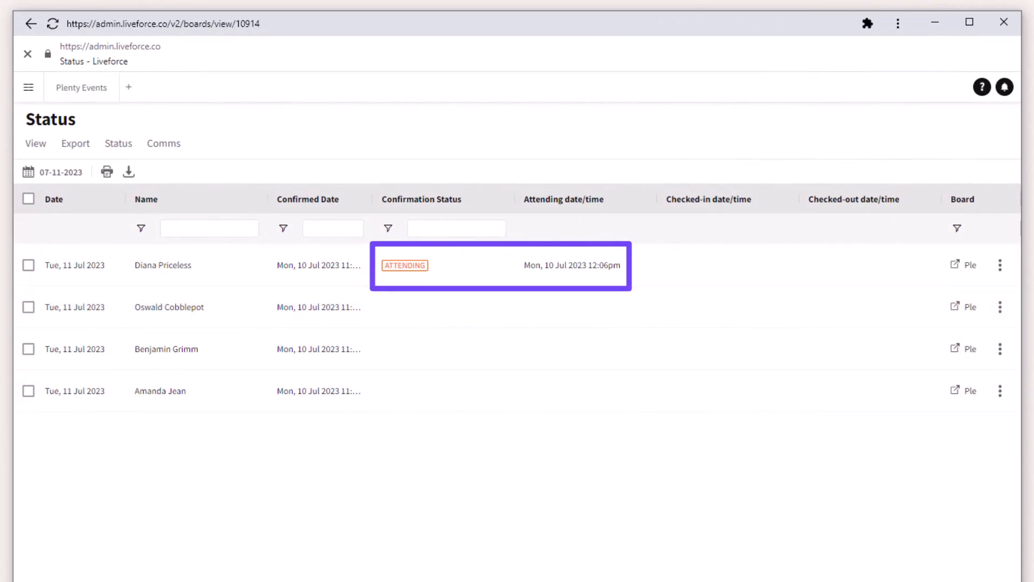
click(28, 88)
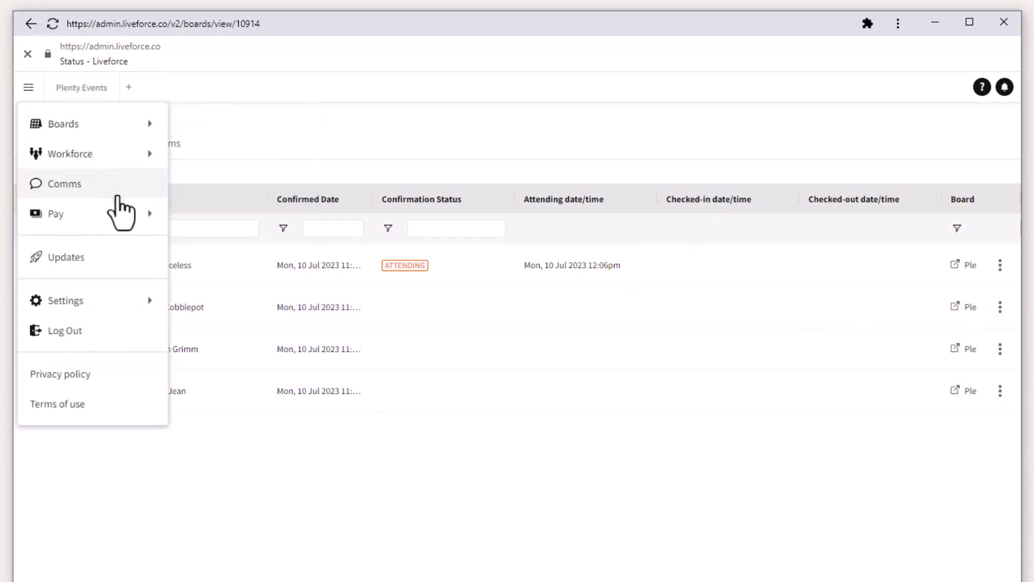
mouse_move(129, 308)
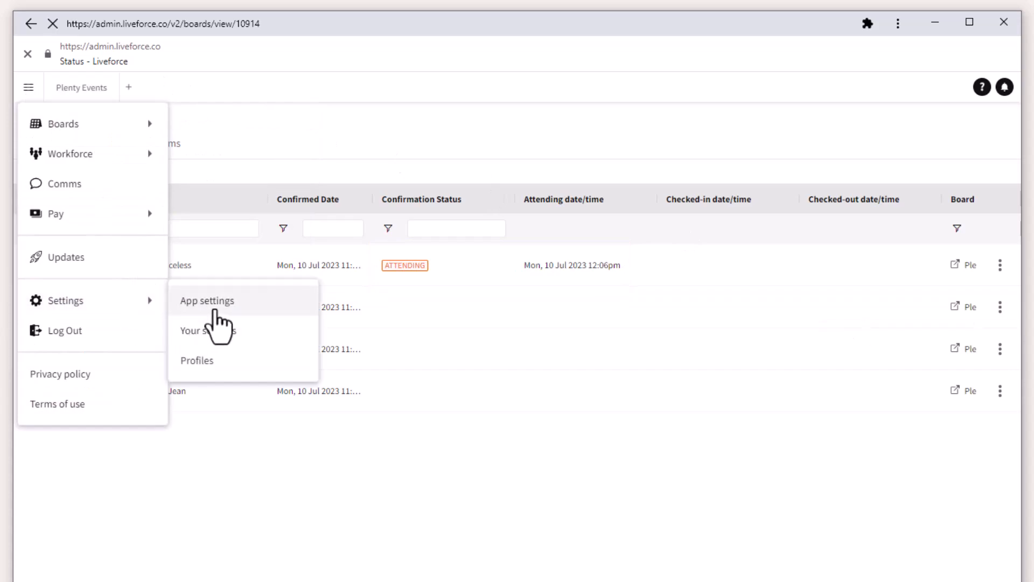
click(102, 224)
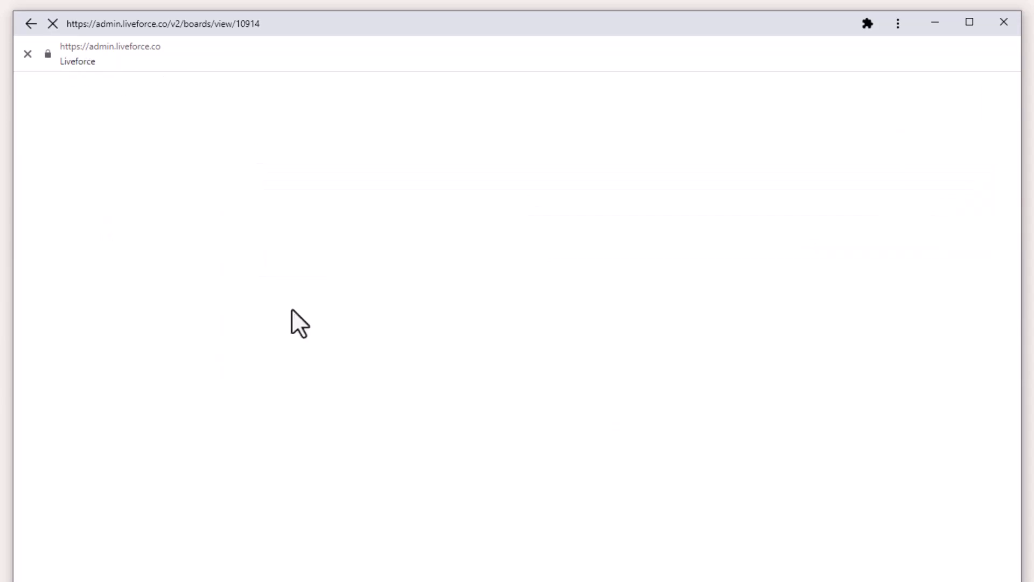
Leave App settings and return to the Status board
scroll(539, 420, down, 6)
scroll(525, 433, down, 5)
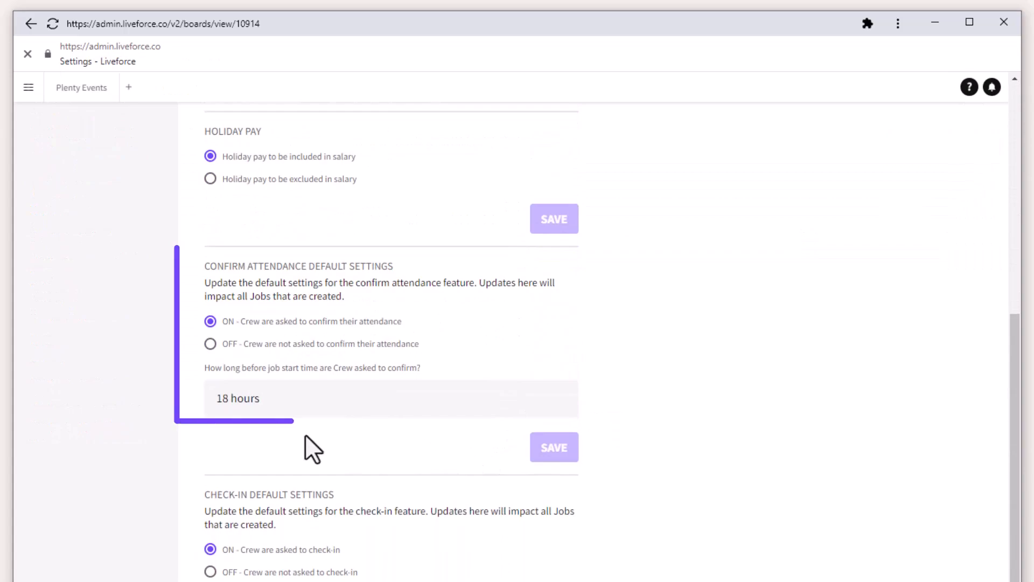
click(28, 24)
click(28, 23)
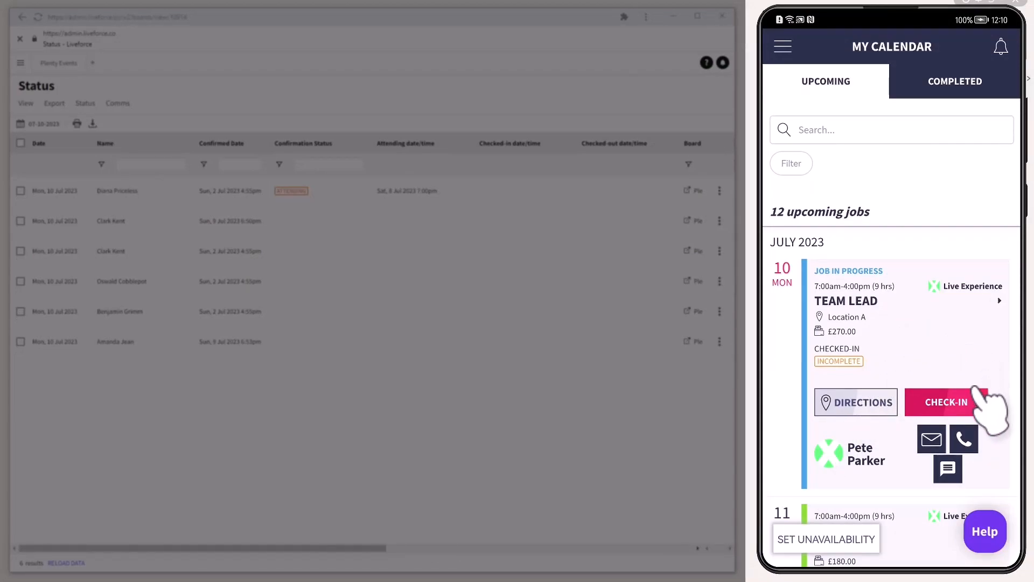
Check the crew member in and then out of the 10 Jul Team Lead job
click(948, 405)
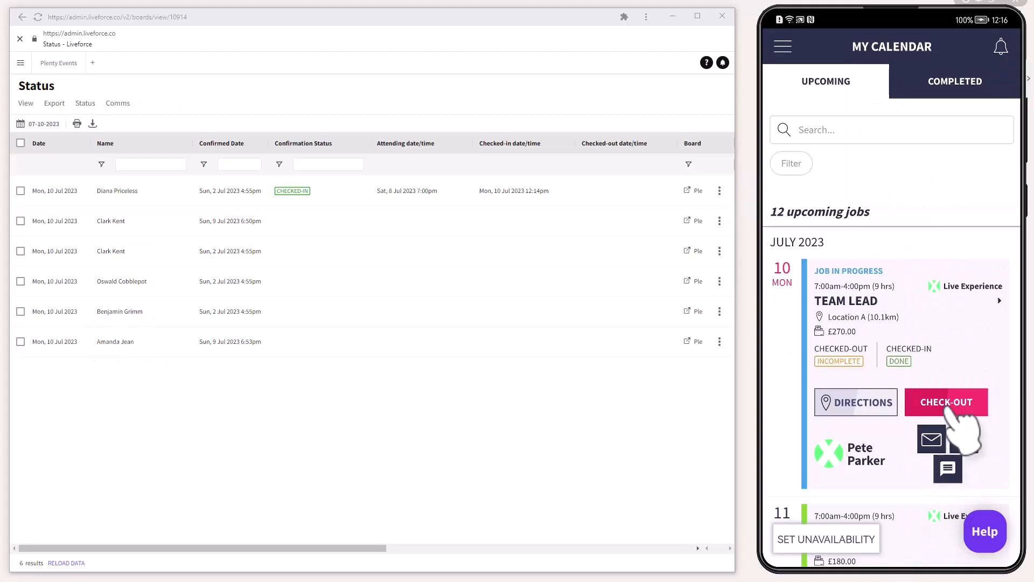
click(947, 405)
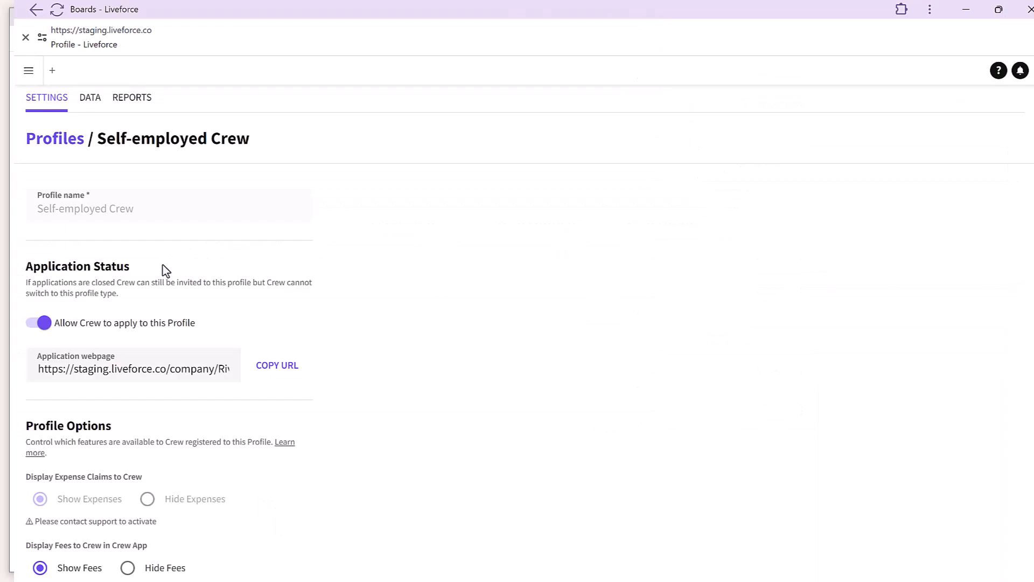
scroll(165, 270, down, 5)
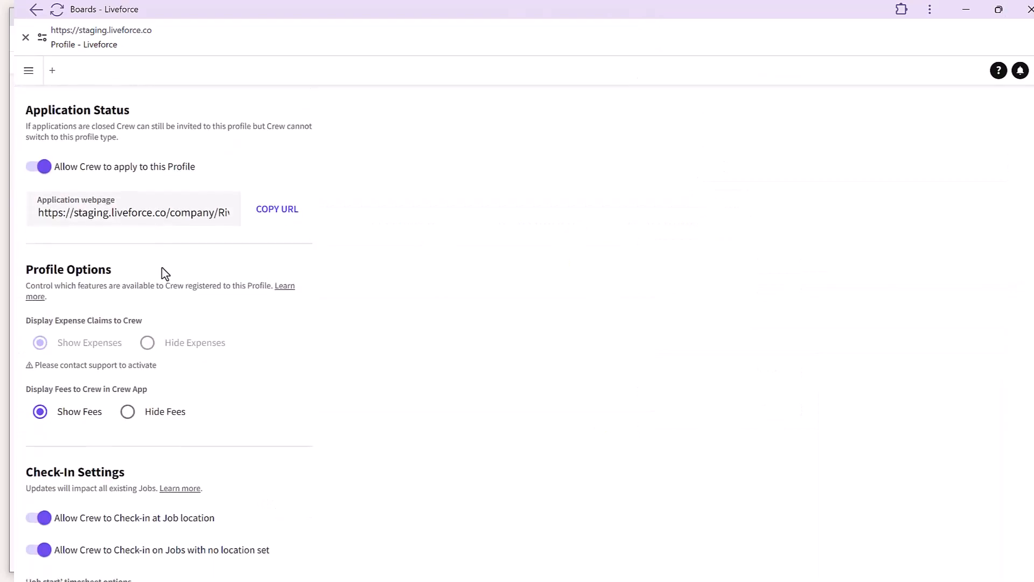
scroll(163, 279, down, 4)
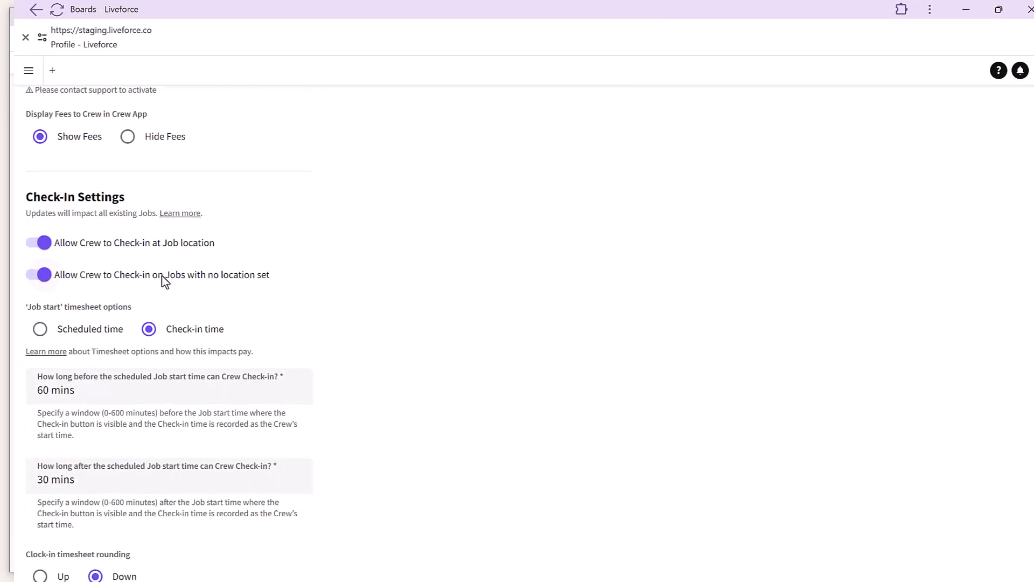
scroll(154, 323, down, 4)
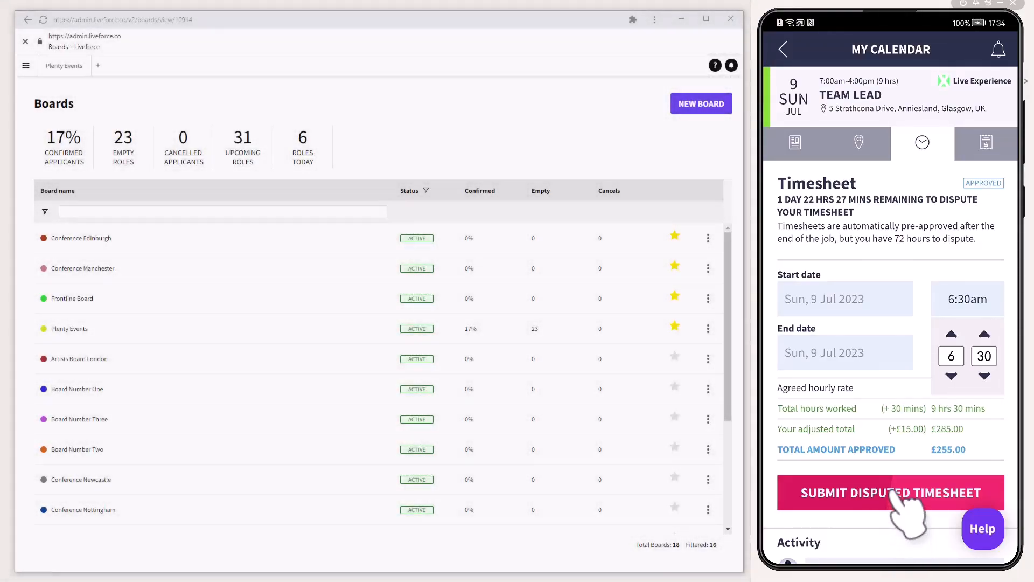
Submit the disputed timesheet and the lunch expense claim, then list Approvals filtered to REVIEW
click(887, 492)
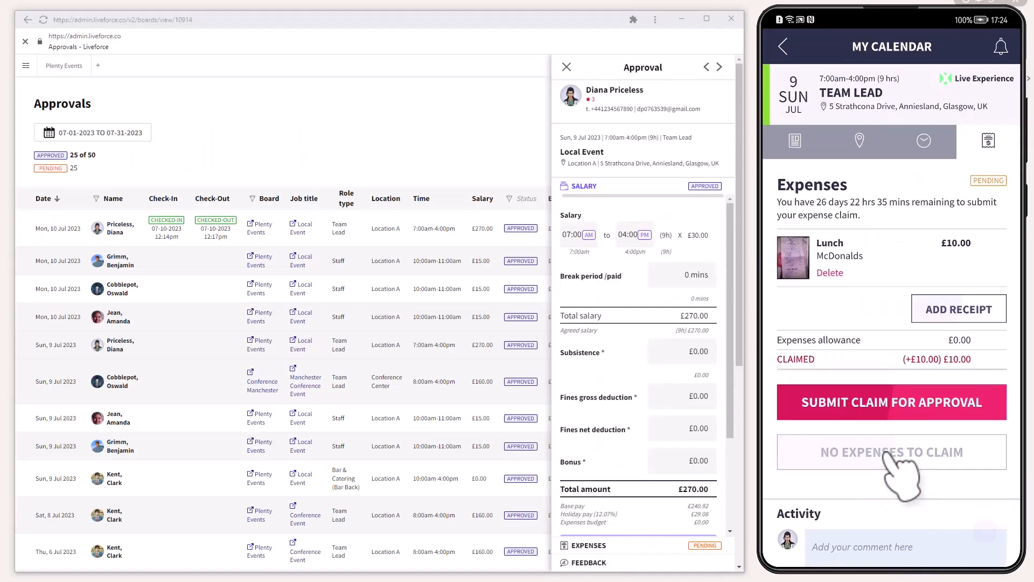
click(910, 406)
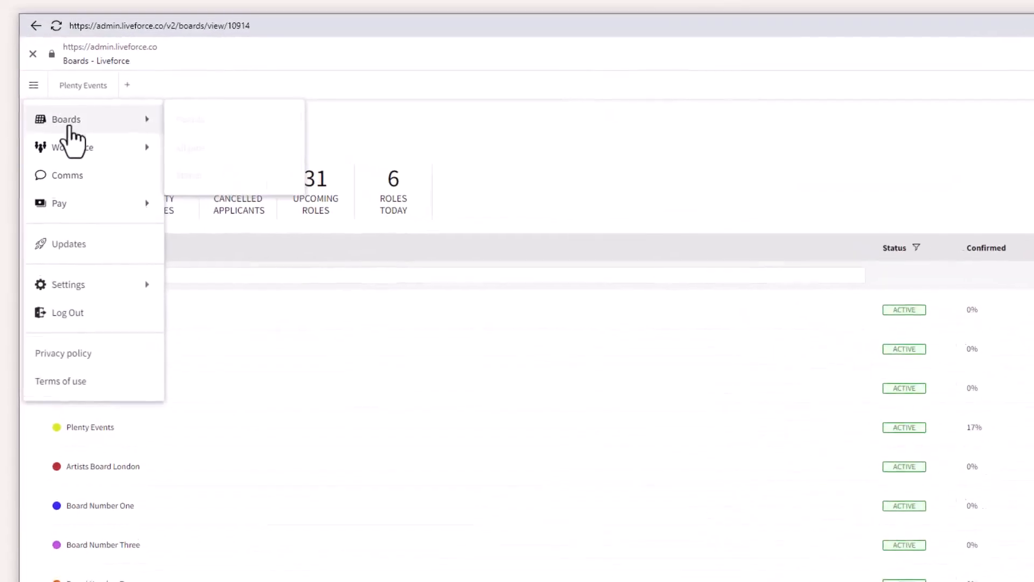
mouse_move(108, 240)
click(218, 233)
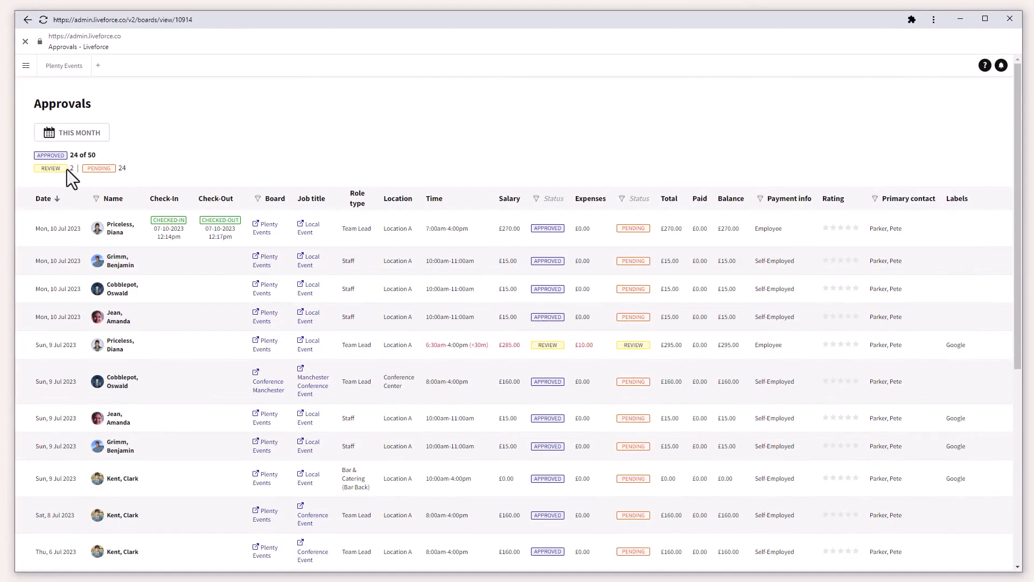
click(51, 168)
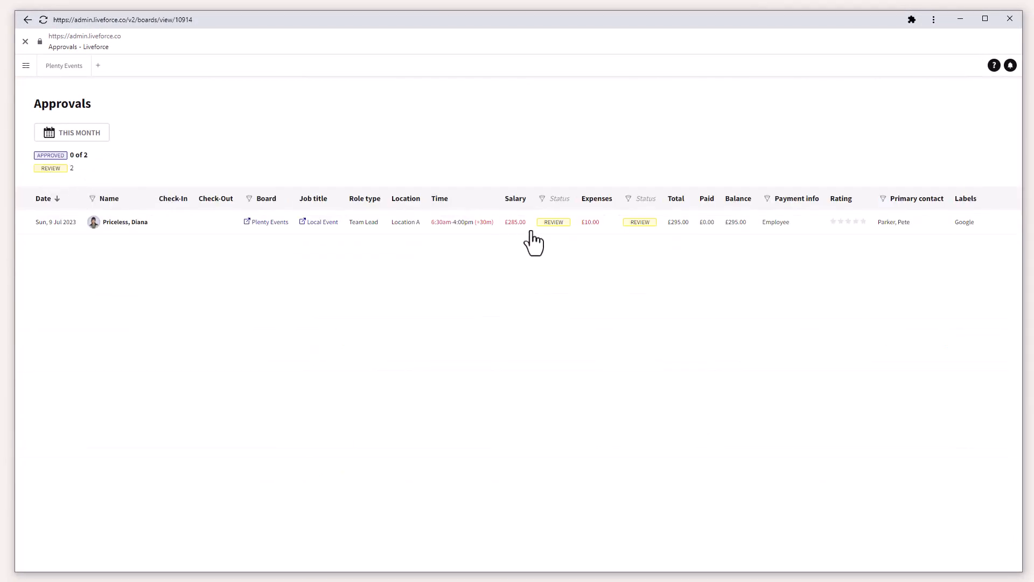
Approve the £285.00 timesheet payment and the £10.00 lunch expense
click(550, 226)
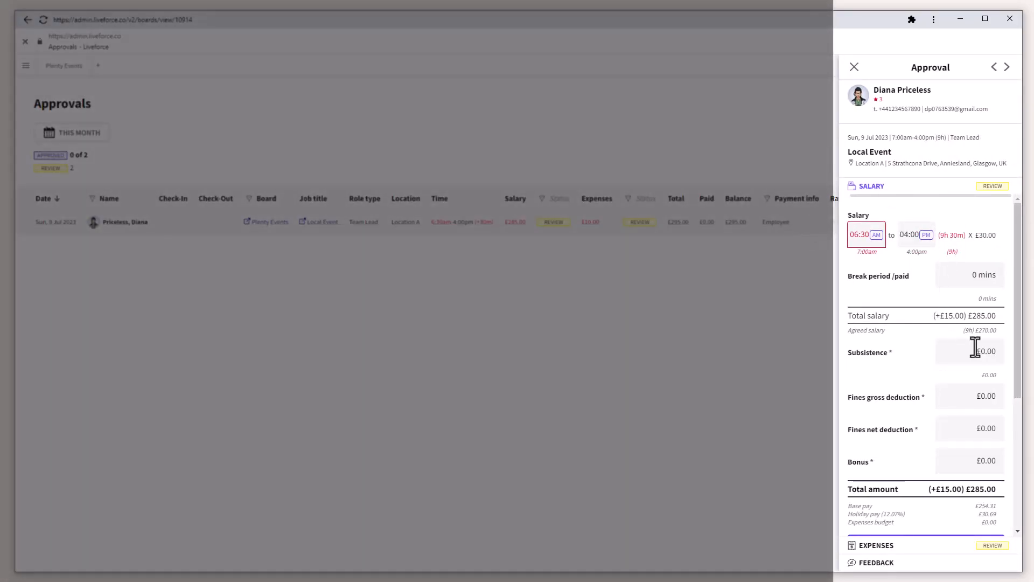
scroll(1010, 350, down, 4)
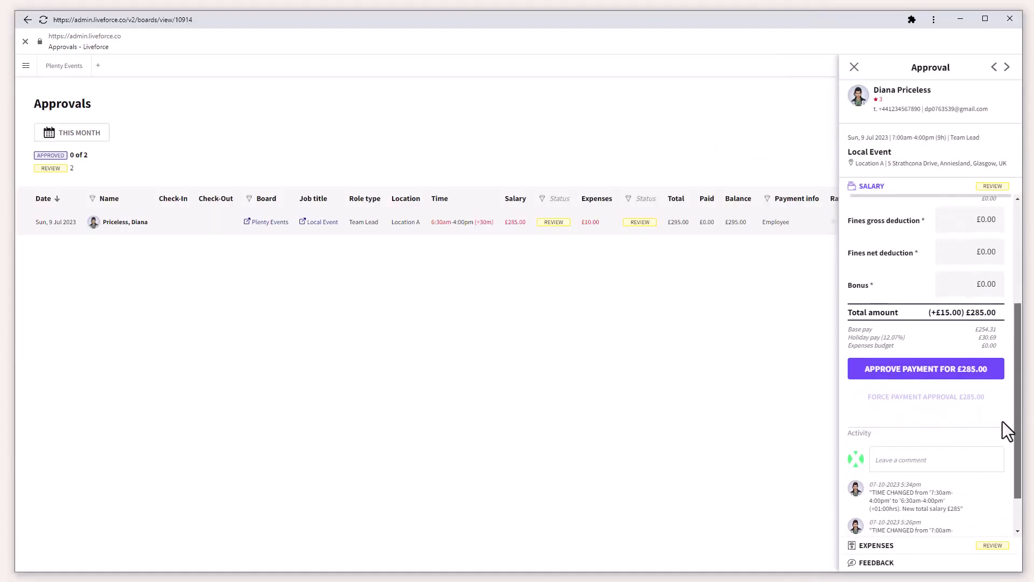
click(947, 382)
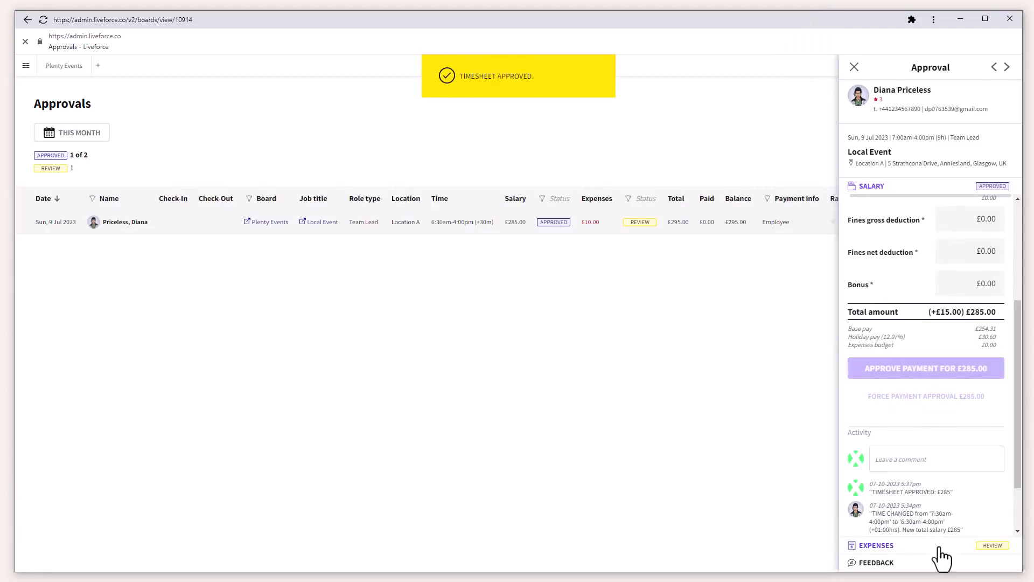
click(940, 547)
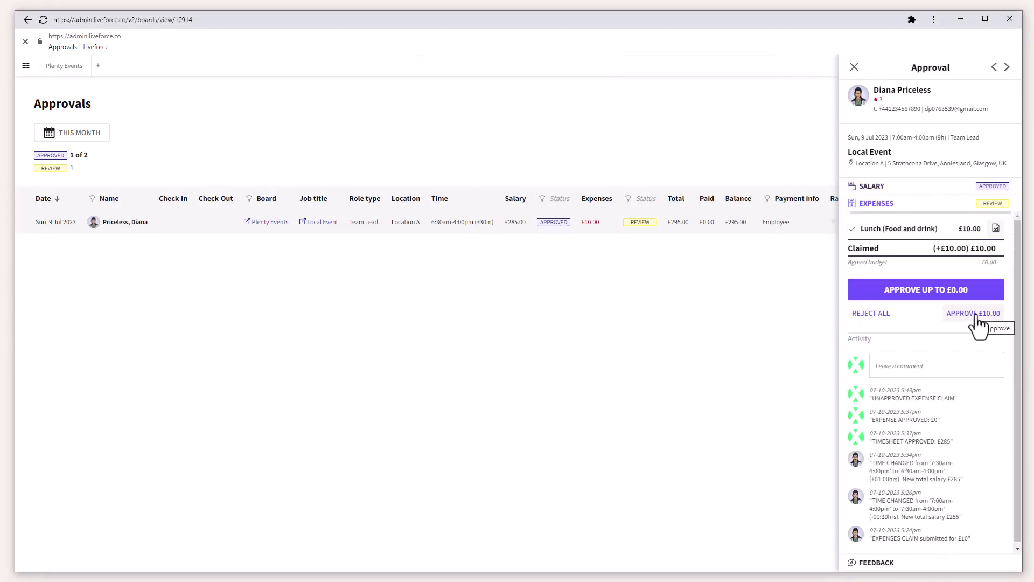
click(975, 315)
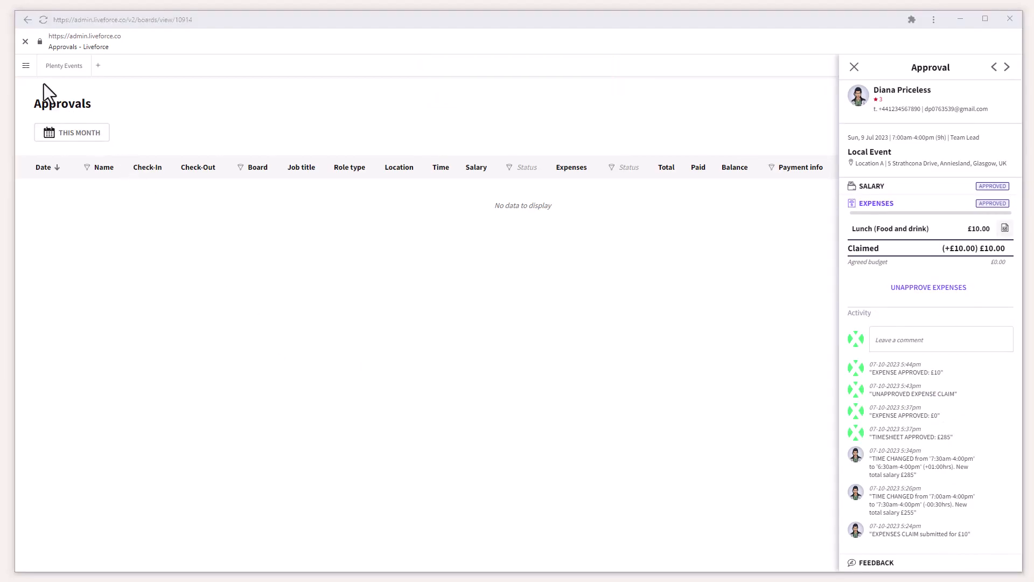
Show the Payments page limited to last week's dates
click(25, 65)
mouse_move(82, 159)
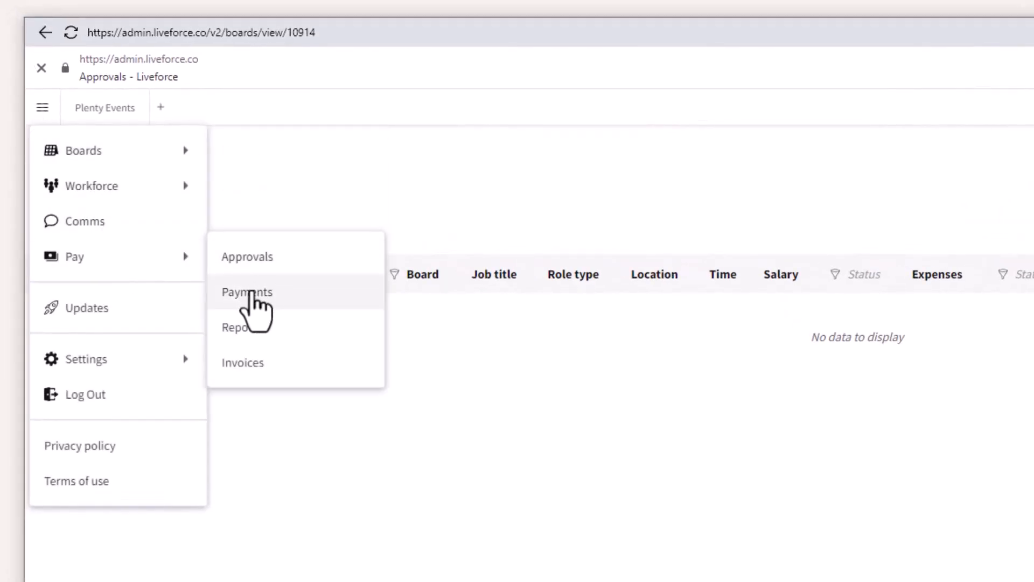
click(245, 291)
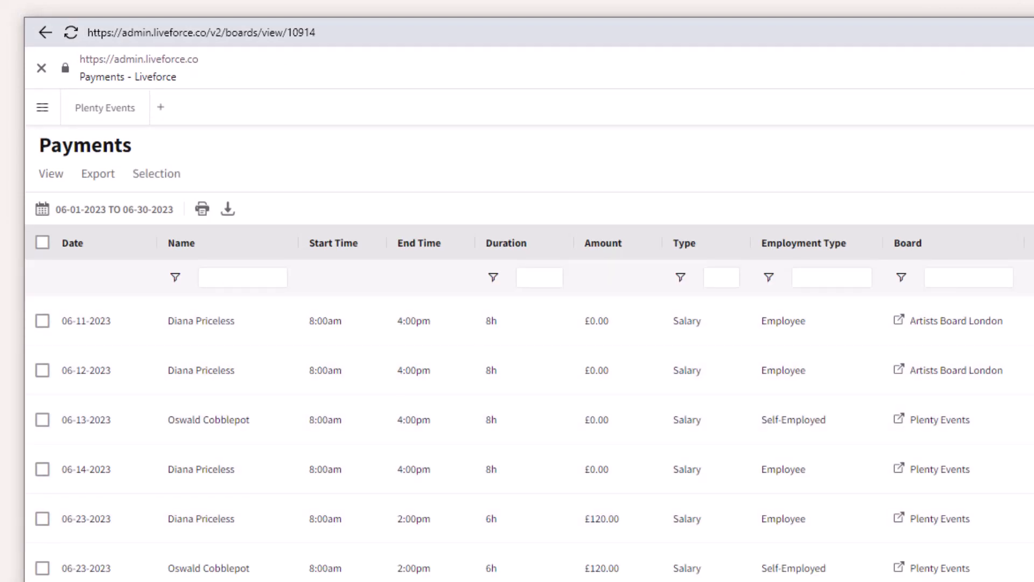
click(94, 210)
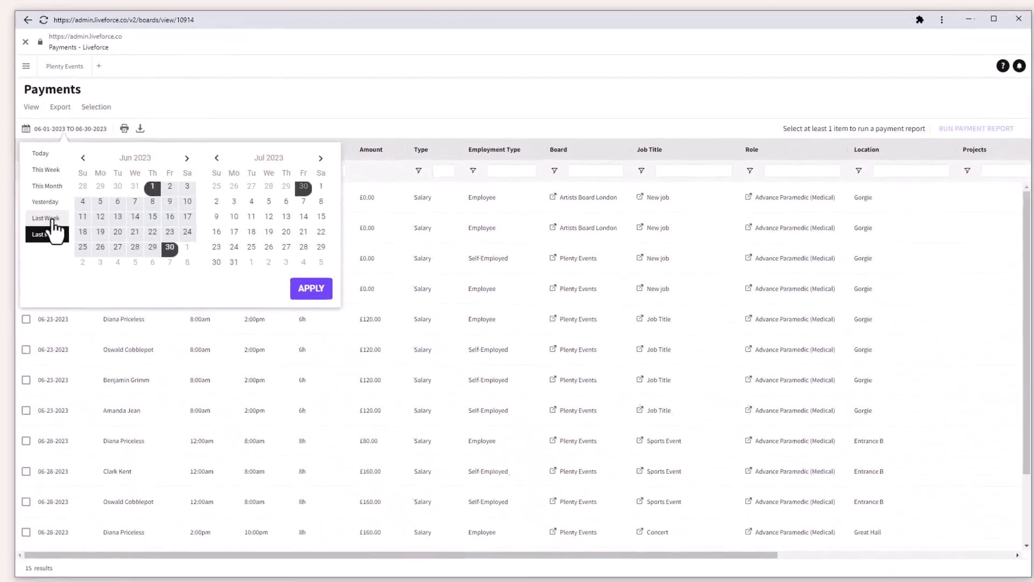
click(48, 218)
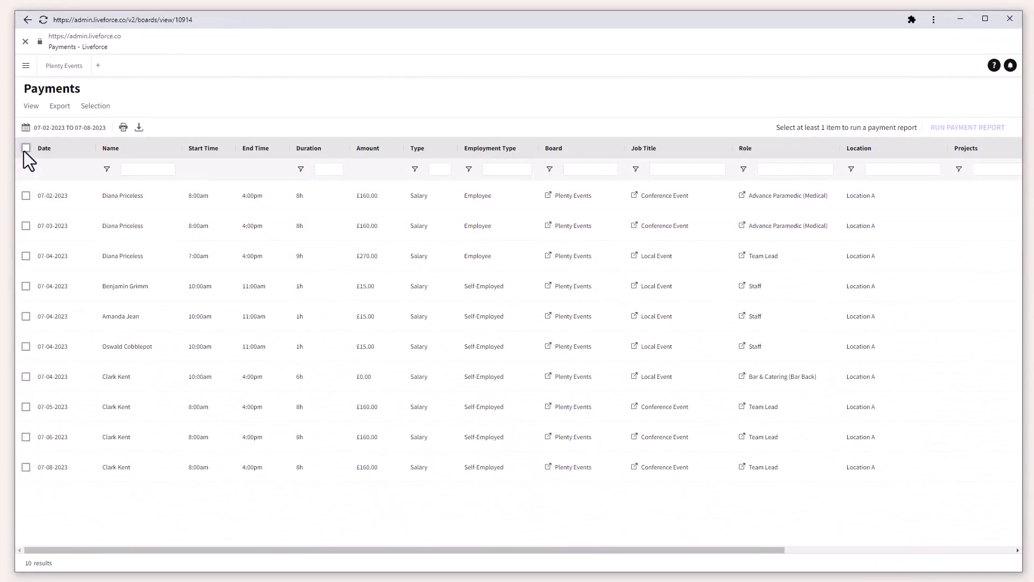
Select all ten payment items and generate the July payment report as To Be Paid
click(25, 148)
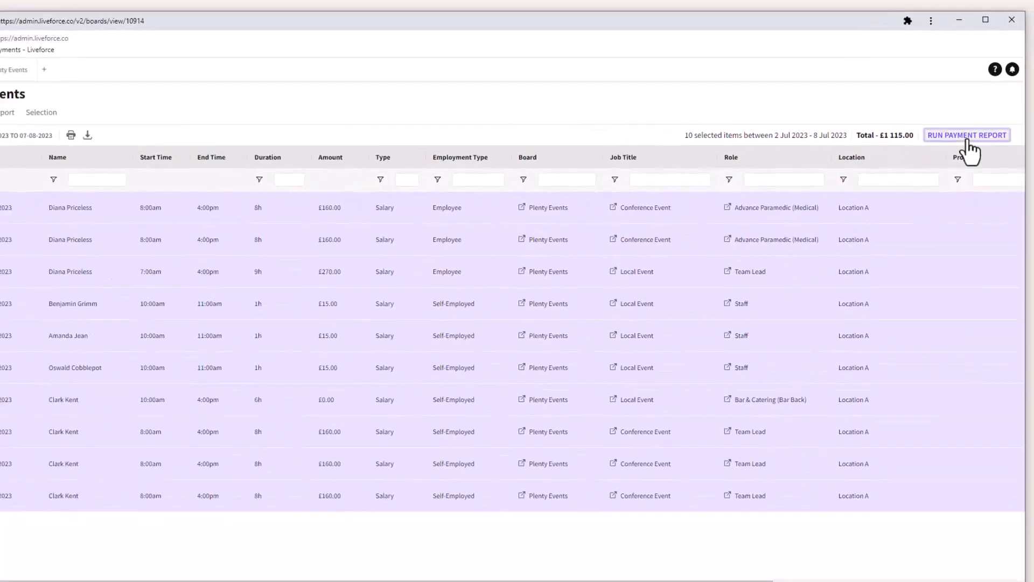
click(967, 138)
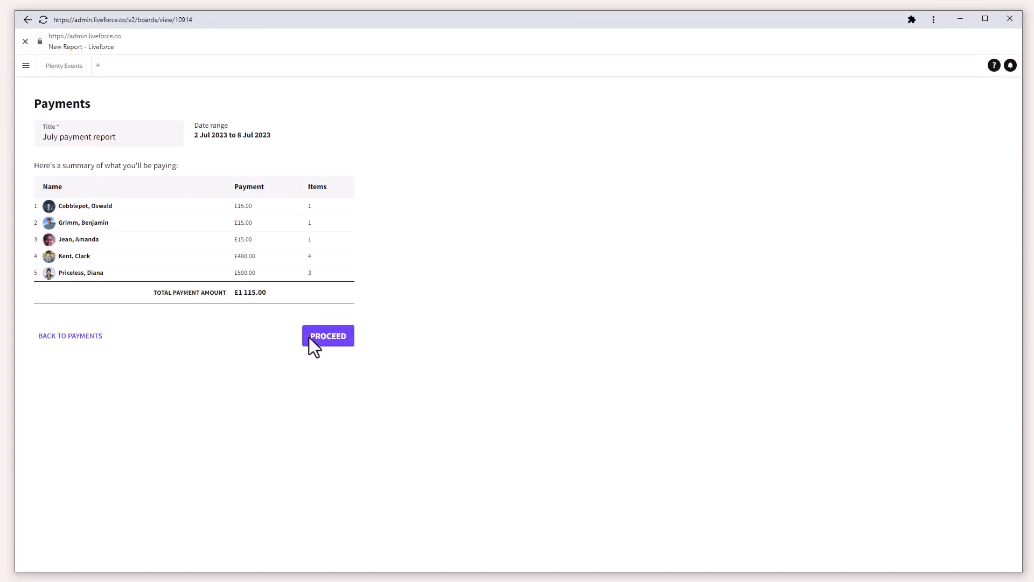
click(325, 337)
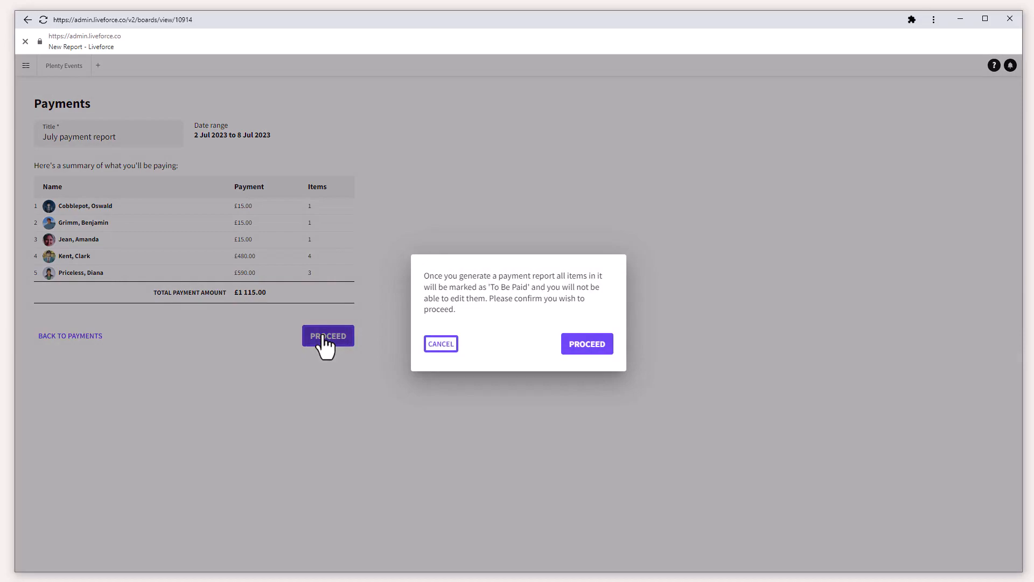
click(583, 347)
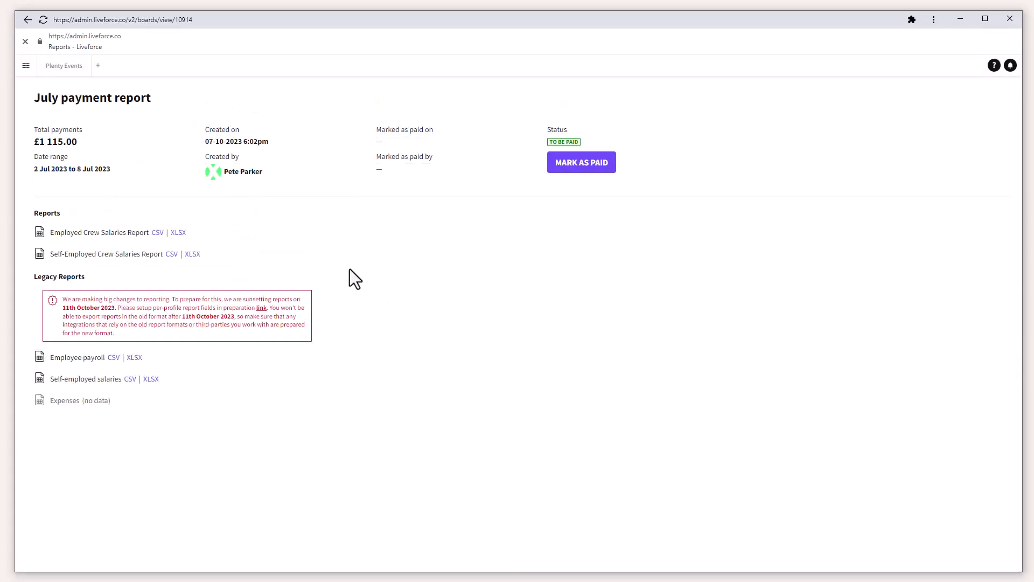
click(25, 65)
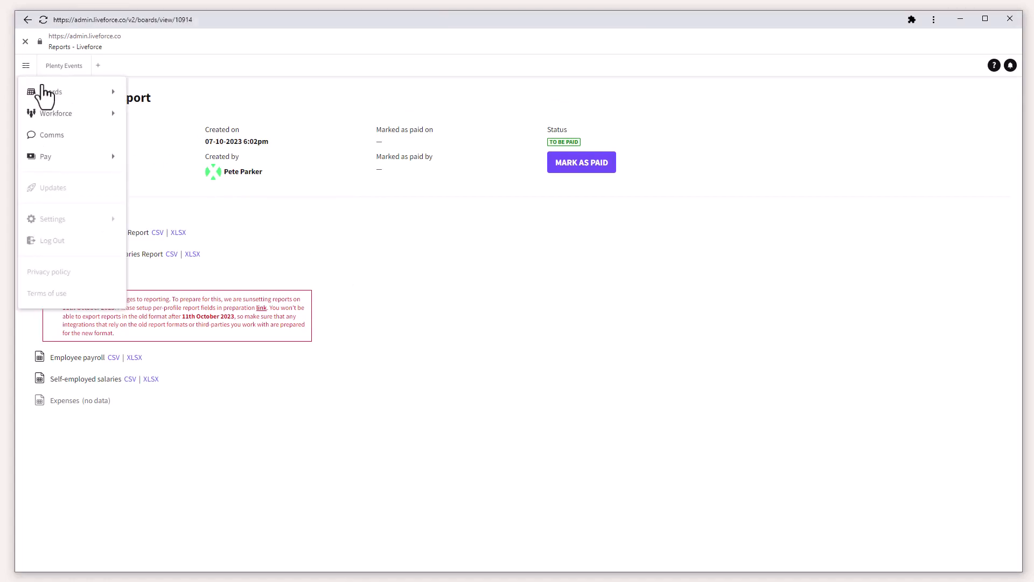
Browse both pages of the payment reports list
mouse_move(81, 157)
click(156, 200)
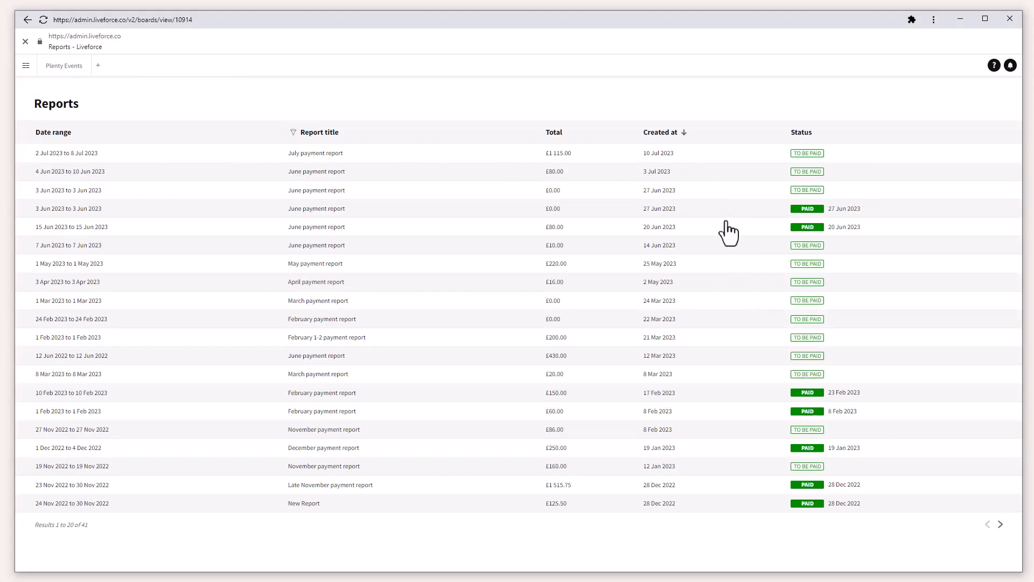
click(1000, 524)
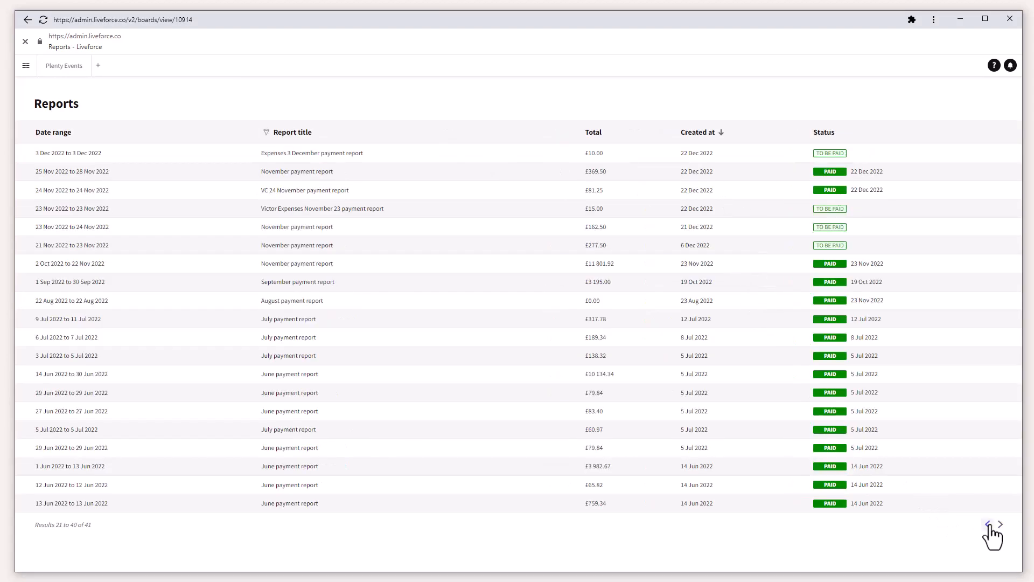
click(989, 524)
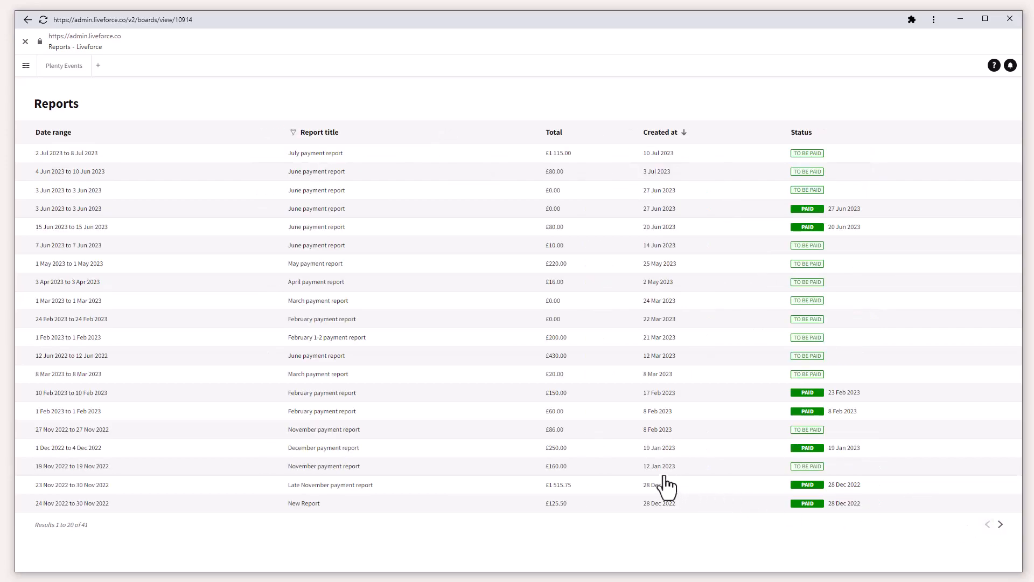
Open the Self-Employed Crew profile's Salaries Report settings
click(27, 67)
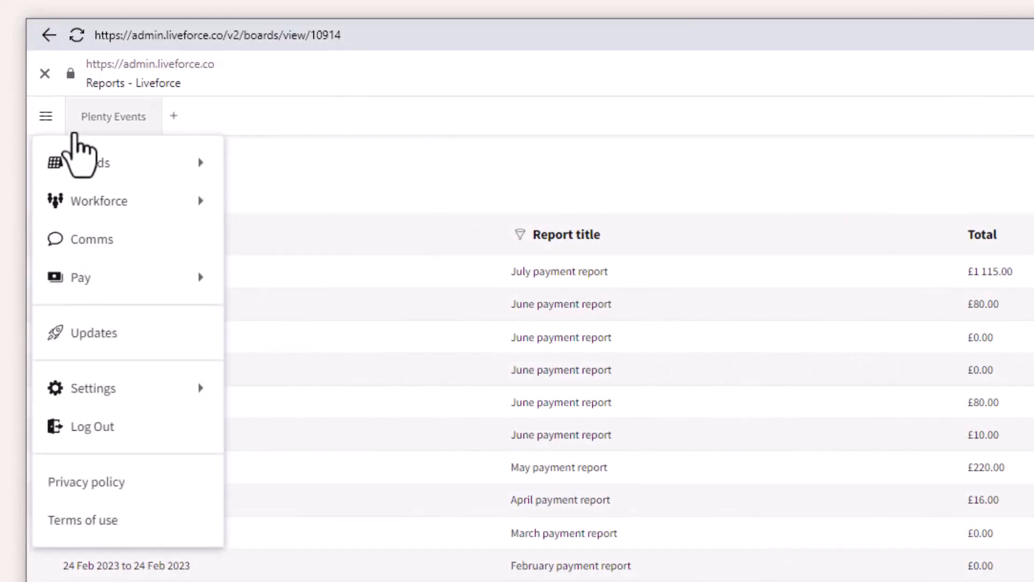
mouse_move(134, 389)
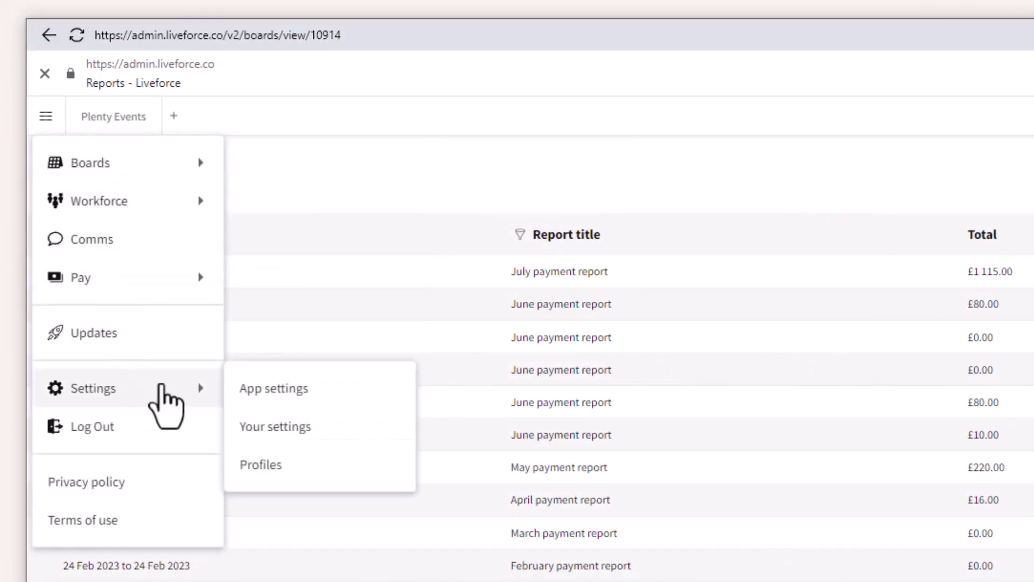
click(248, 474)
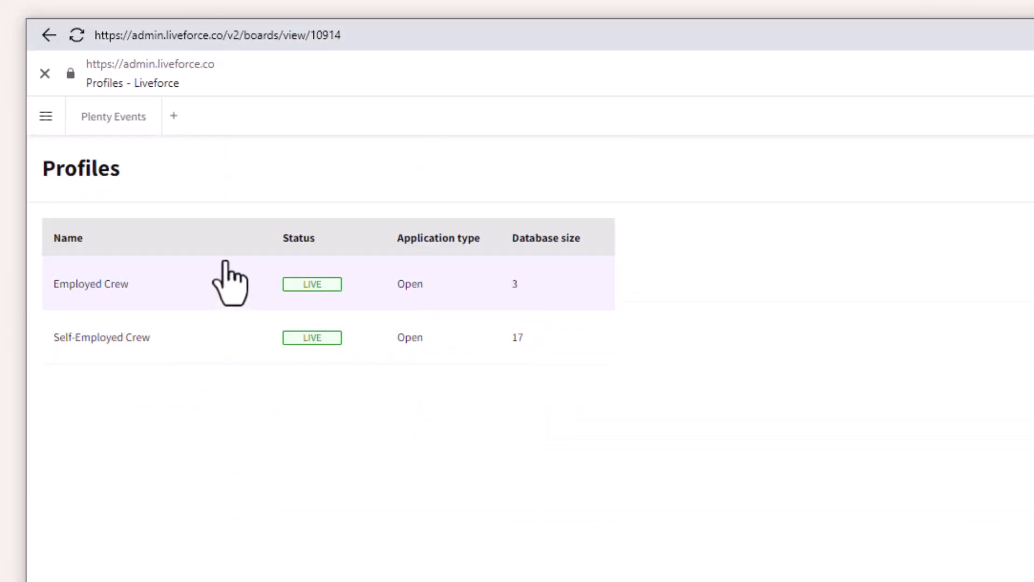
click(366, 336)
click(194, 154)
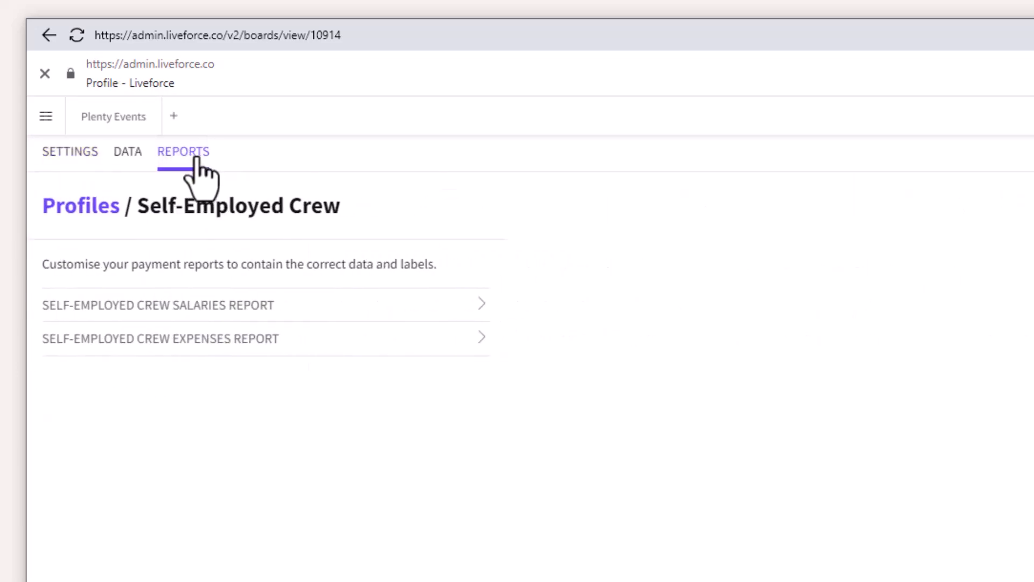
click(394, 306)
scroll(211, 514, down, 15)
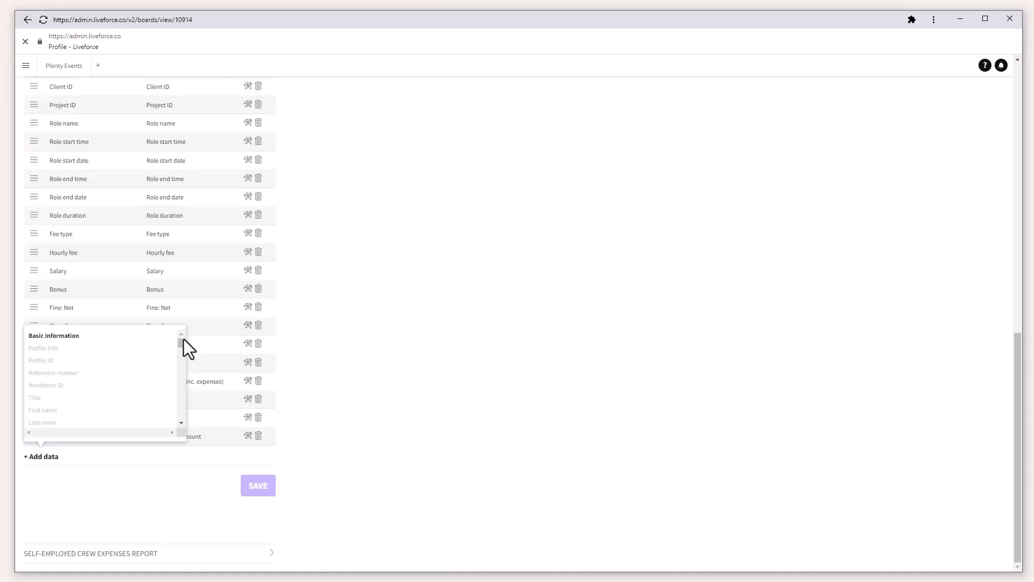
scroll(183, 339, up, 15)
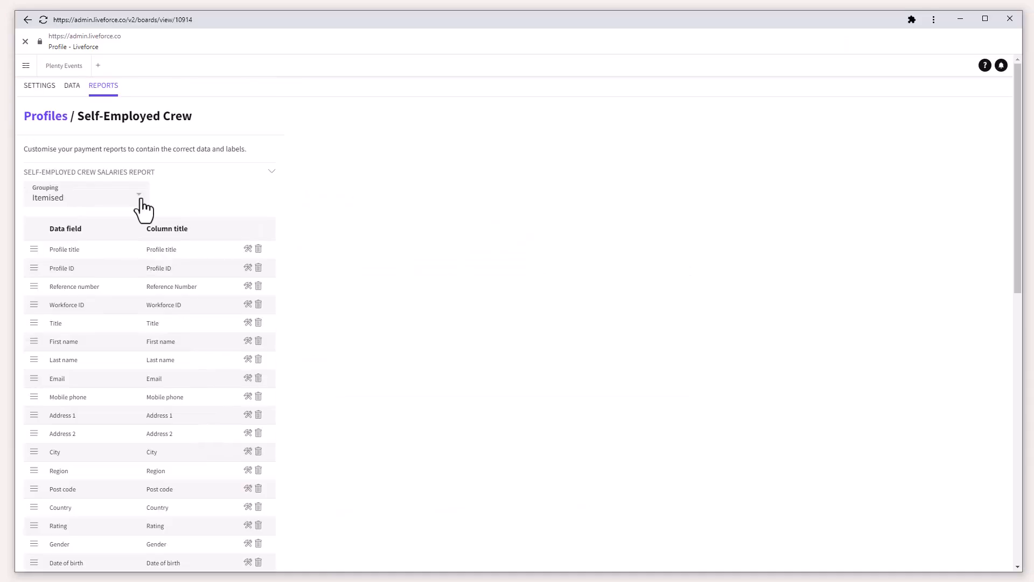
Set the salaries report grouping to Itemised and save the settings
click(136, 200)
click(102, 218)
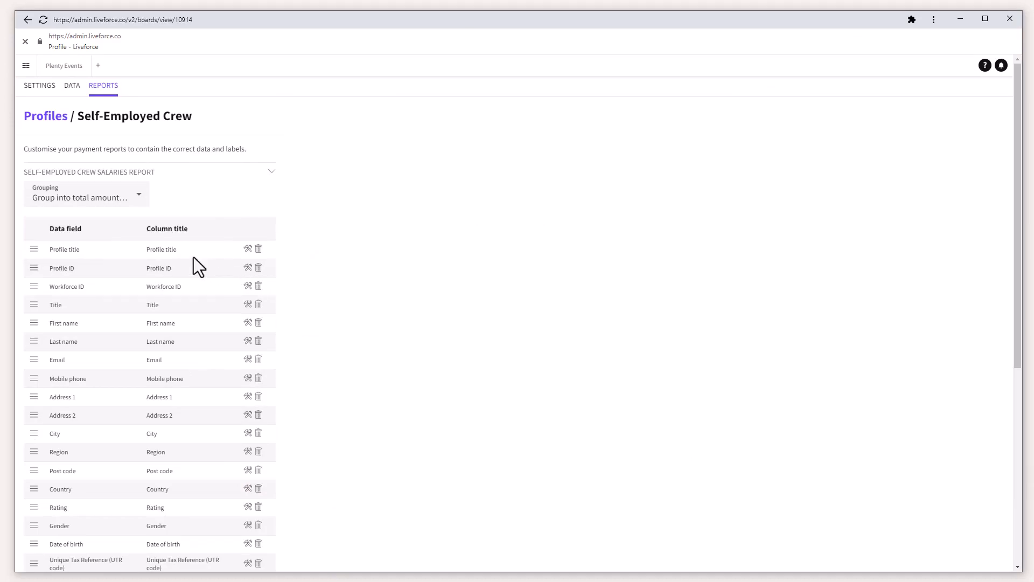
click(135, 204)
click(107, 237)
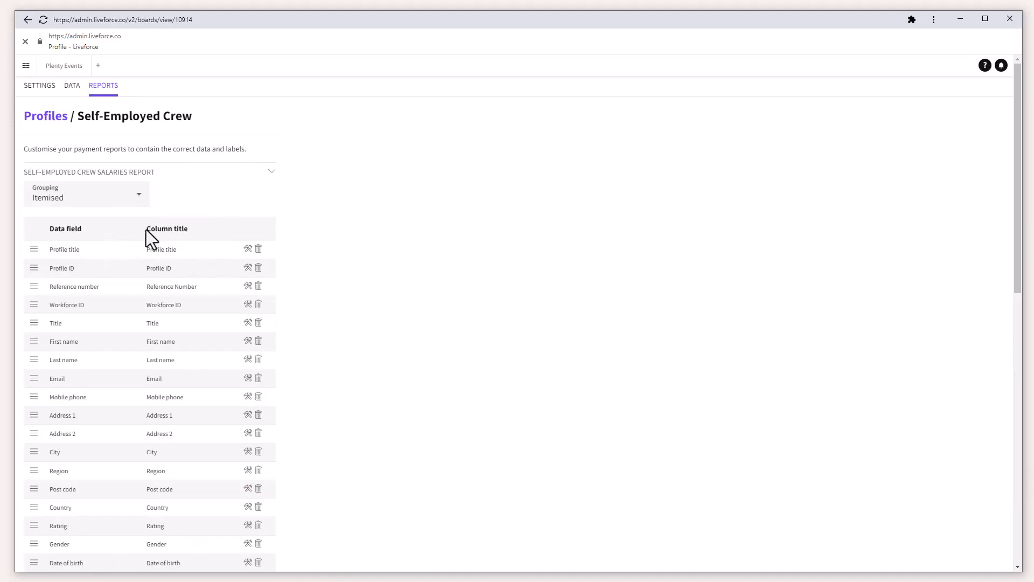
scroll(395, 333, down, 10)
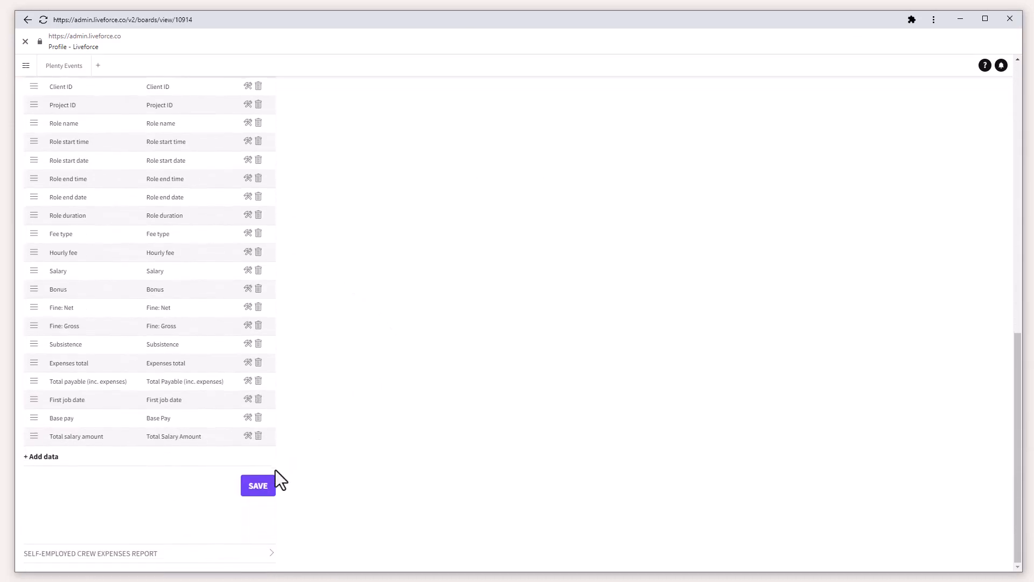
click(258, 486)
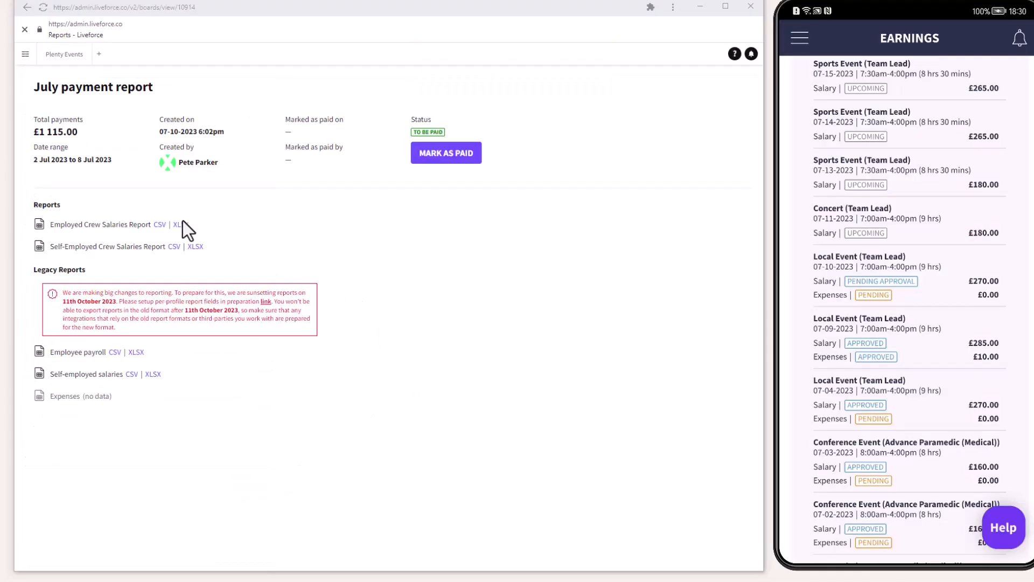
Download the Employed Crew Salaries Report as XLSX and open it in Excel
click(179, 227)
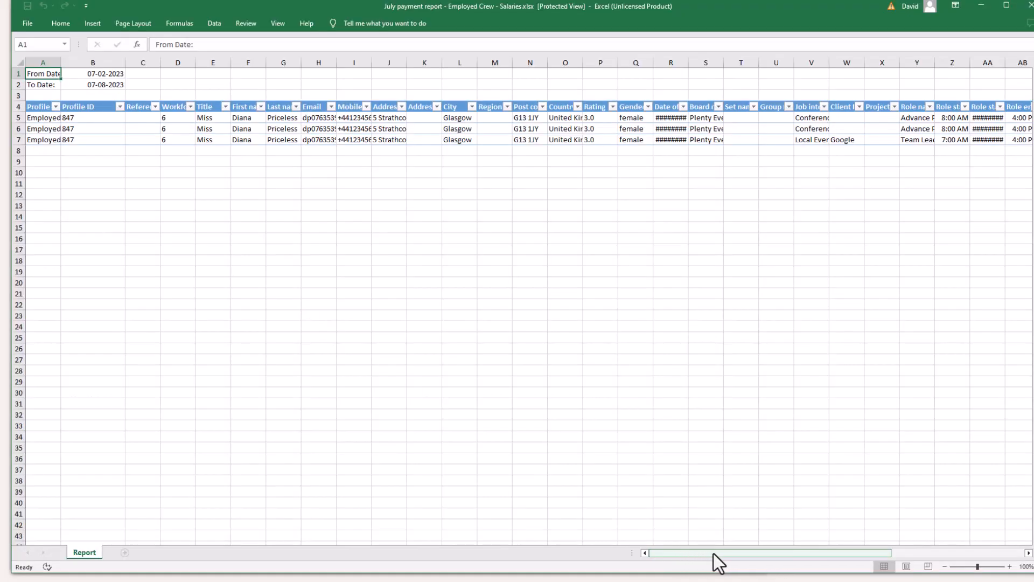
drag(705, 554, 857, 552)
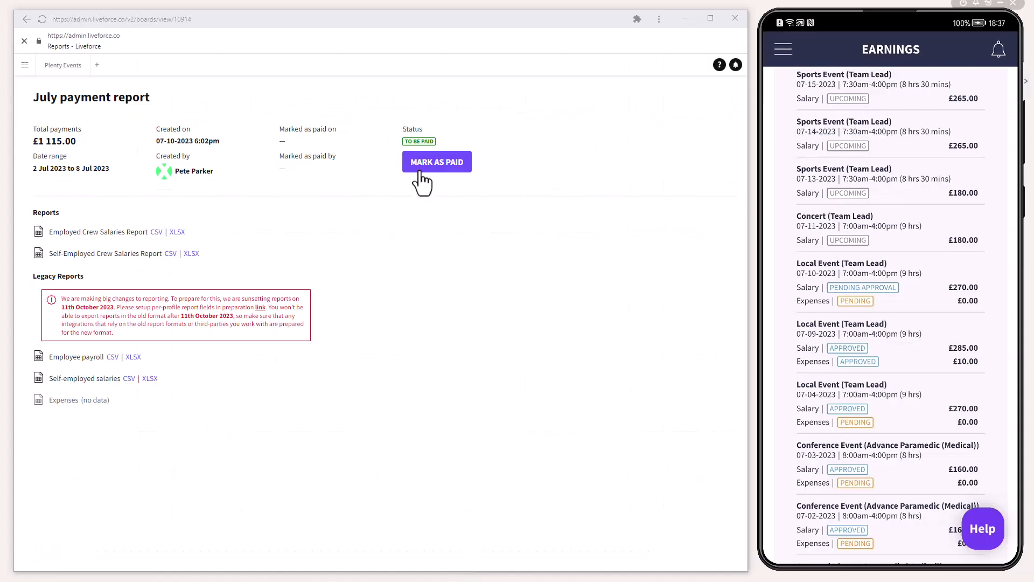
Mark the July payment report as Paid, covering the £270, £160 and £160 salaries
click(422, 169)
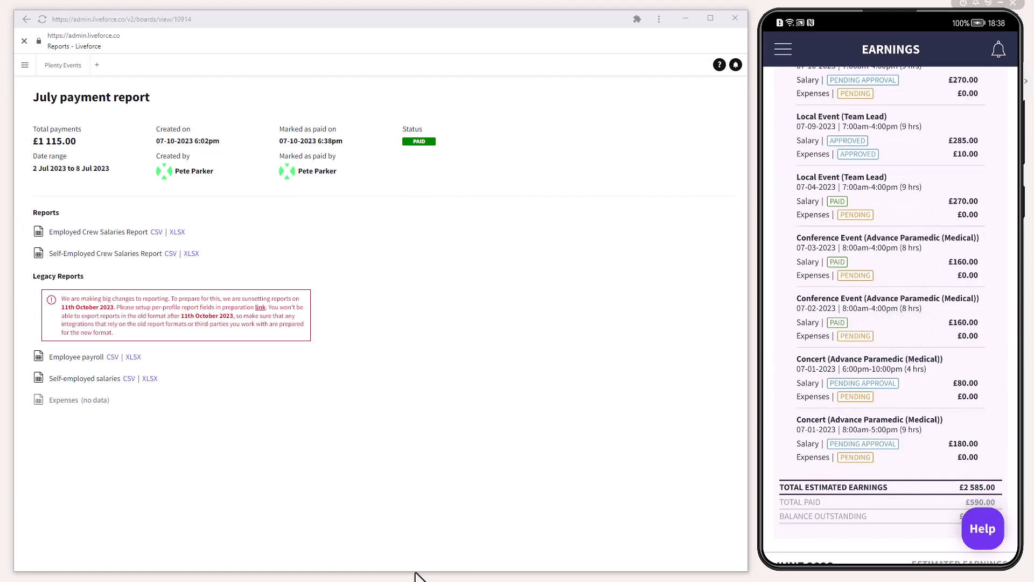
Show My Calendar with 12 upcoming jobs in the crew app, and return to the Plenty Events board
click(783, 49)
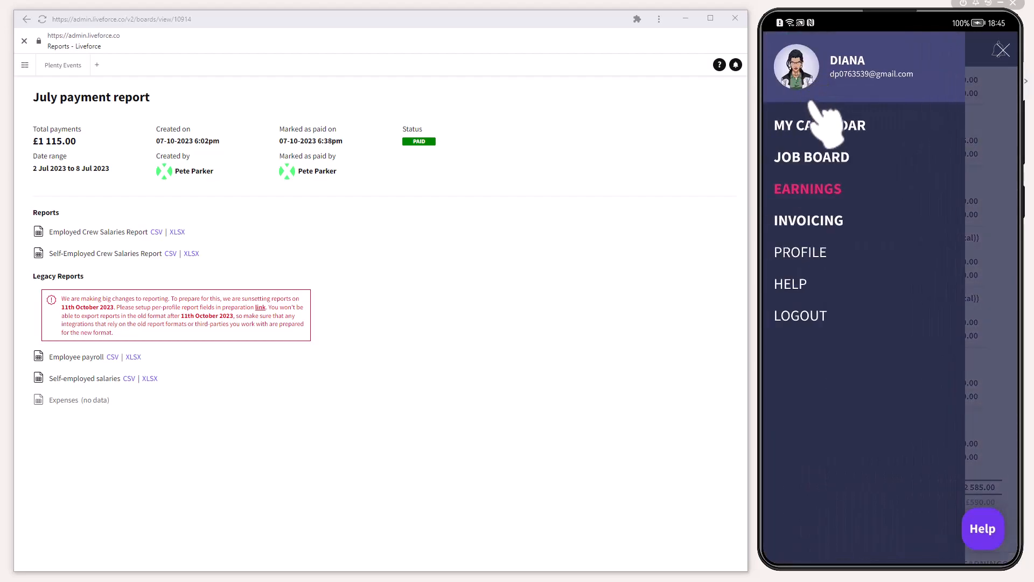
click(818, 128)
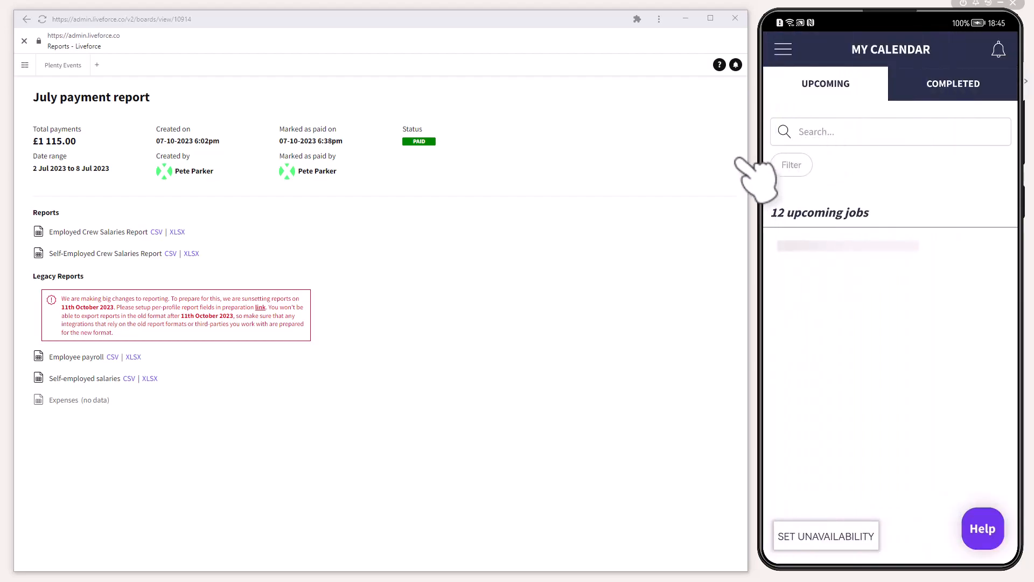
click(69, 69)
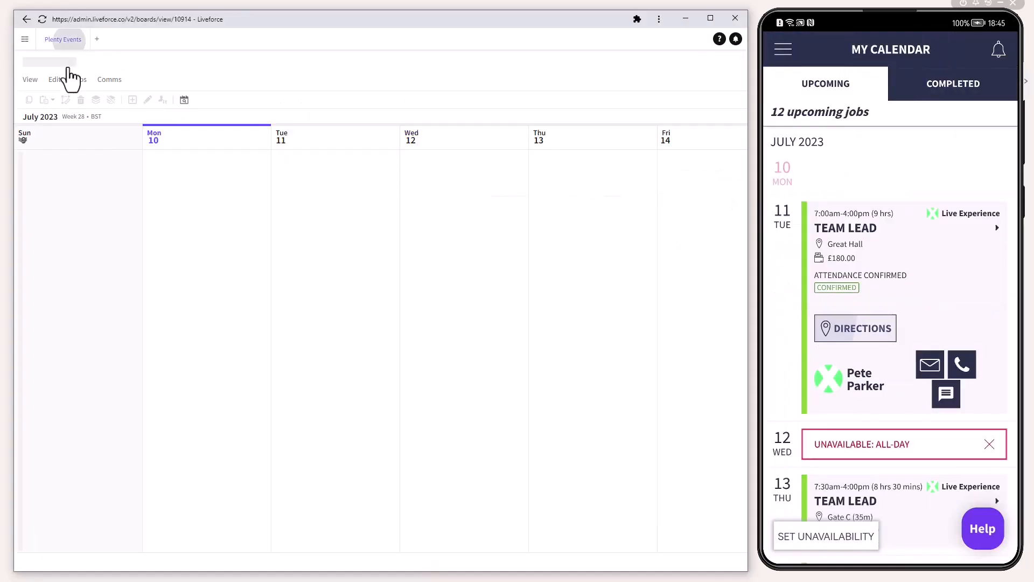